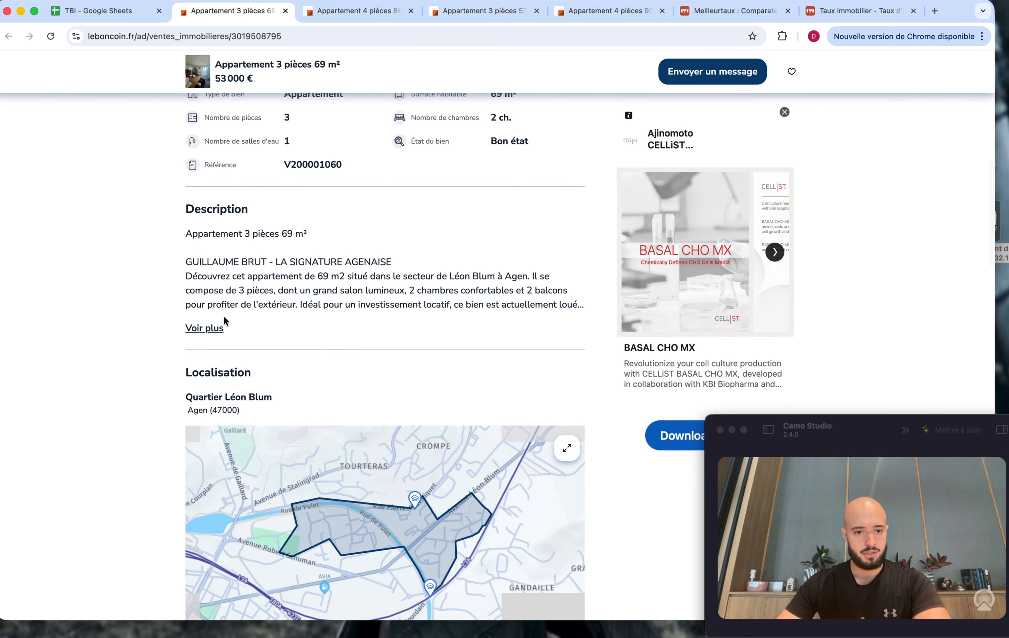
# - Examine the 69 m² Agen apartment listing: its full description, energy diagnostics, key information and asking price
pyautogui.click(218, 329)
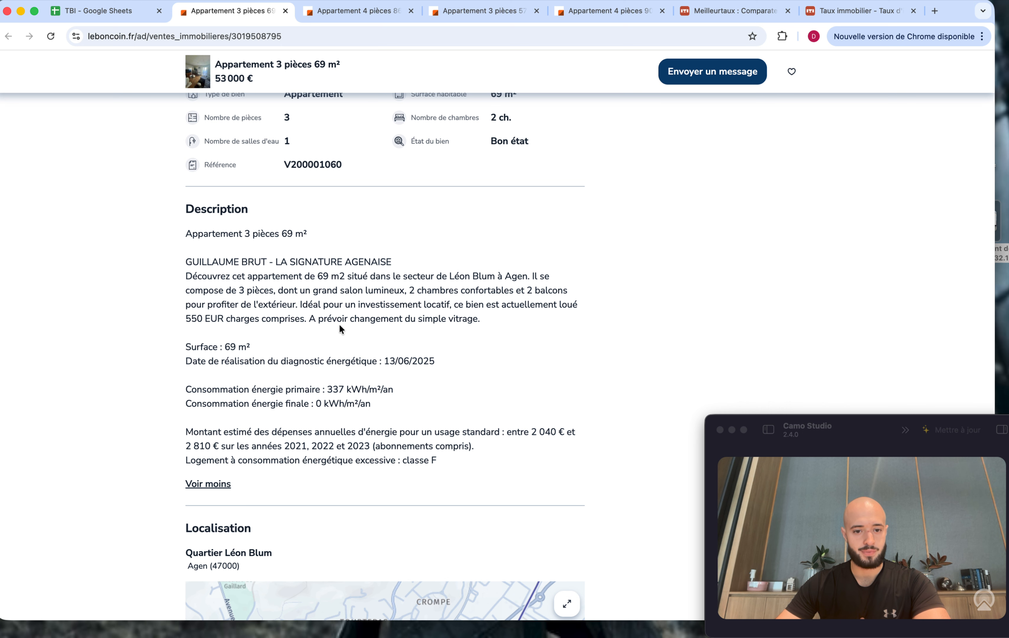
pyautogui.scroll(-1, 320, 335)
pyautogui.click(211, 457)
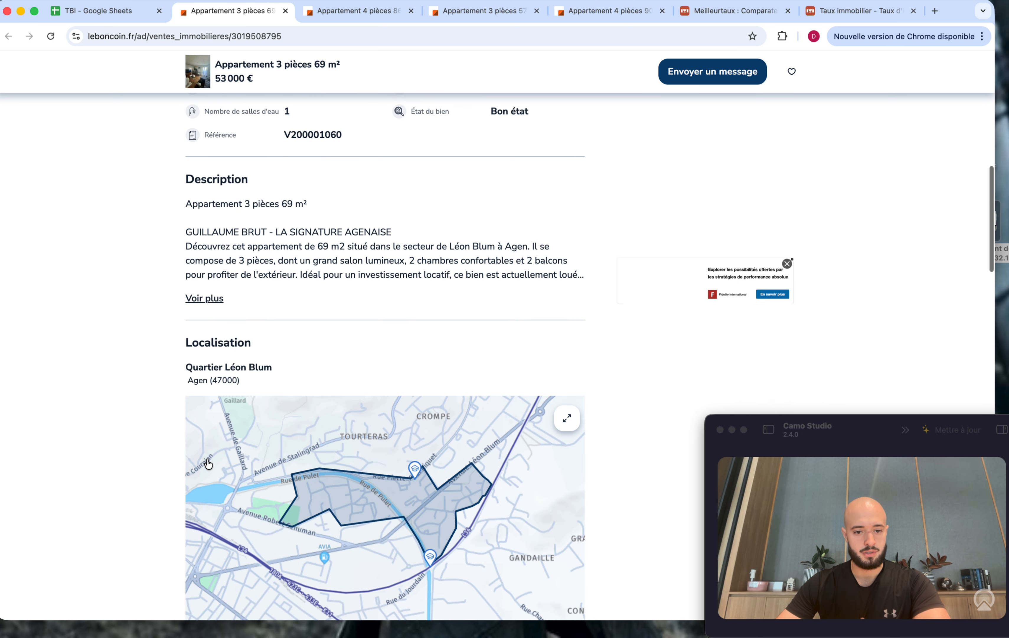
pyautogui.scroll(-3, 253, 379)
pyautogui.scroll(5, 270, 336)
pyautogui.scroll(5, 272, 332)
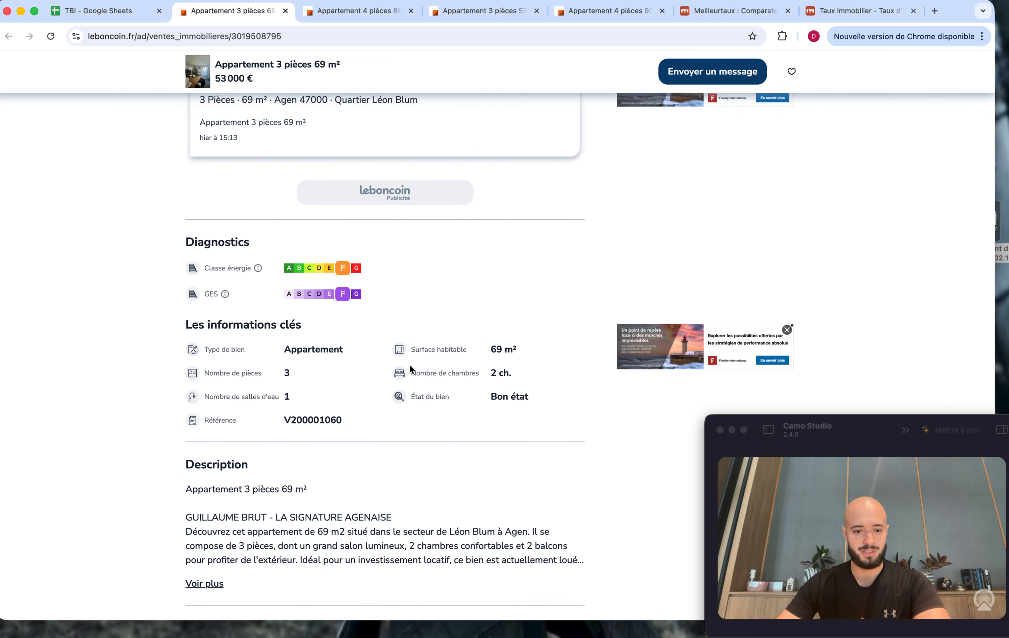
pyautogui.scroll(-2, 409, 363)
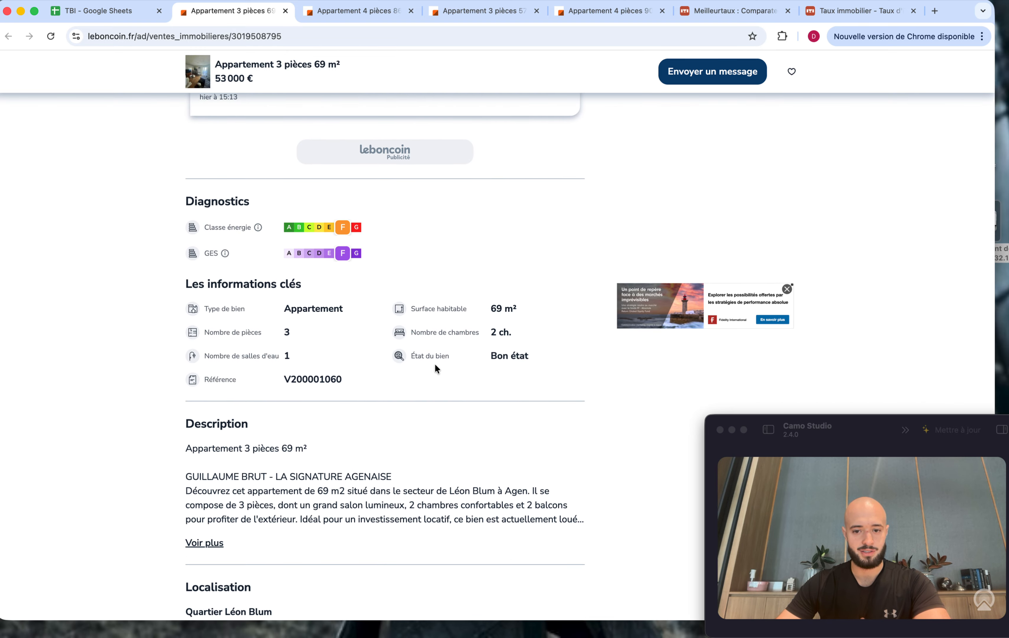
pyautogui.scroll(5, 215, 336)
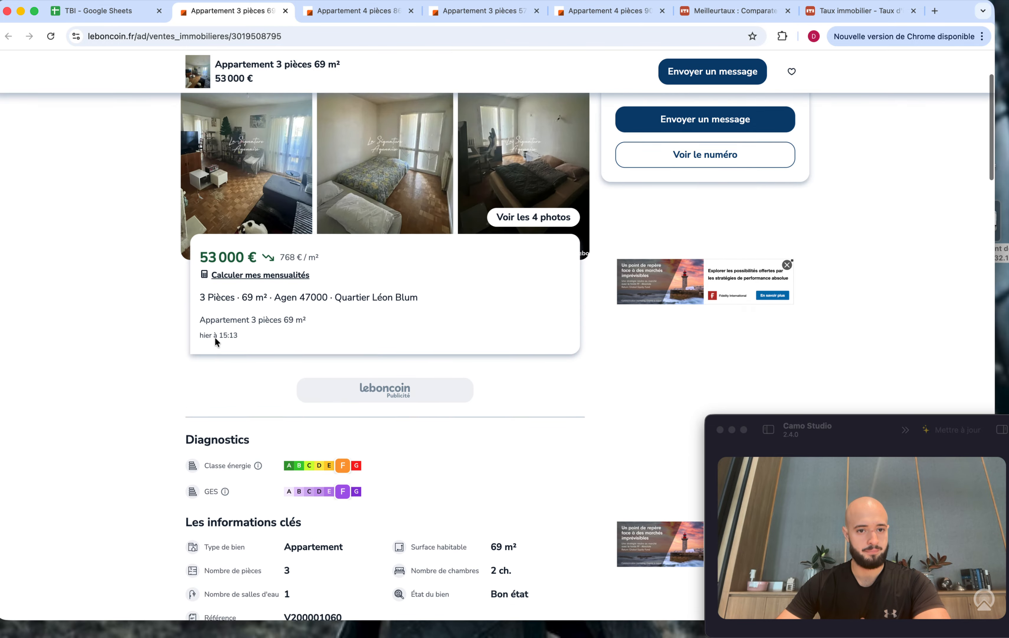
pyautogui.scroll(2, 215, 337)
# - Switch to the TBI spreadsheet and set the listing price (Prix de l'annonce) in cell B2 to 53300
pyautogui.click(72, 14)
pyautogui.click(178, 169)
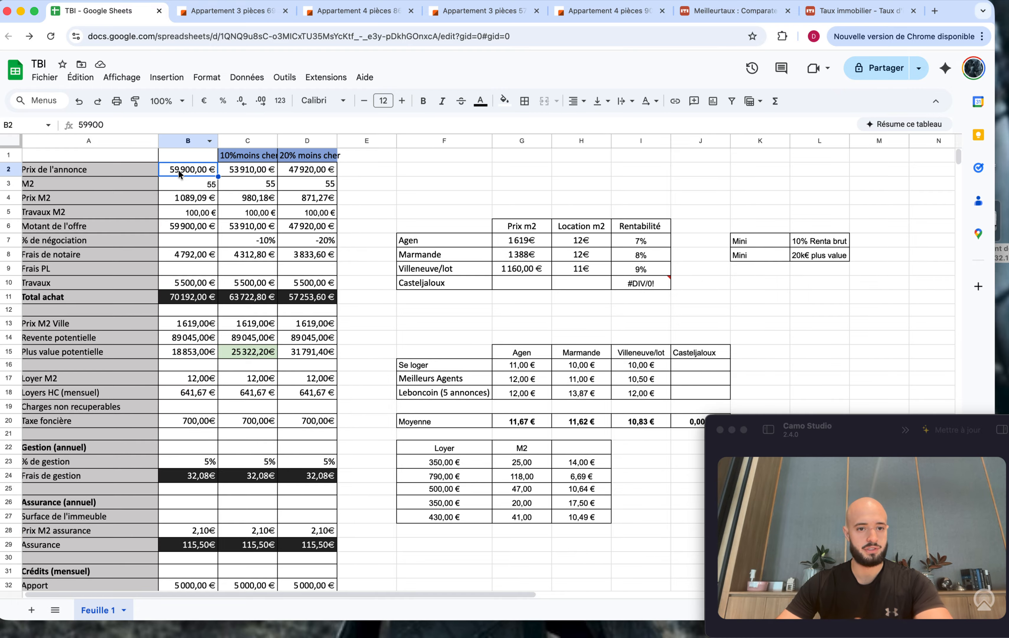
pyautogui.write('53300')
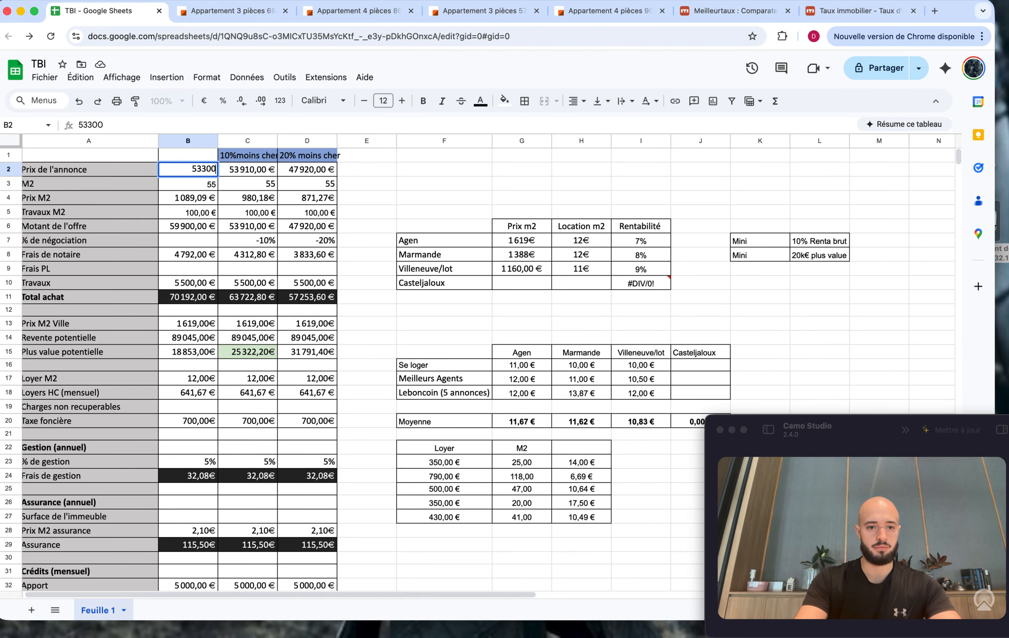
pyautogui.click(425, 185)
# - Check the asking price in the 69 m² apartment listing and set the listing price in B2 of the TBI sheet to 53000
pyautogui.click(238, 13)
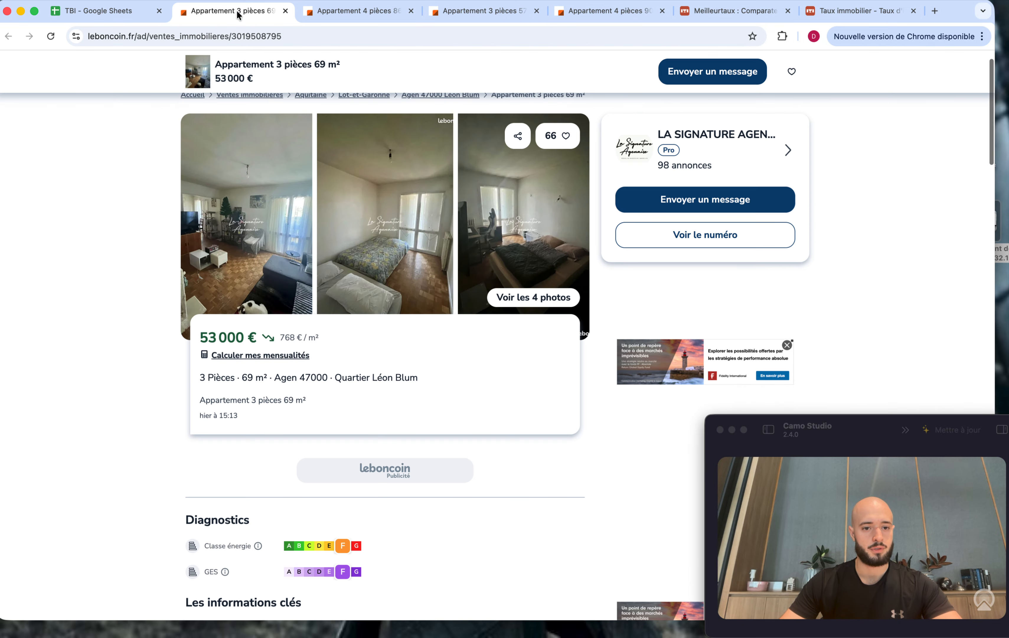
pyautogui.click(97, 12)
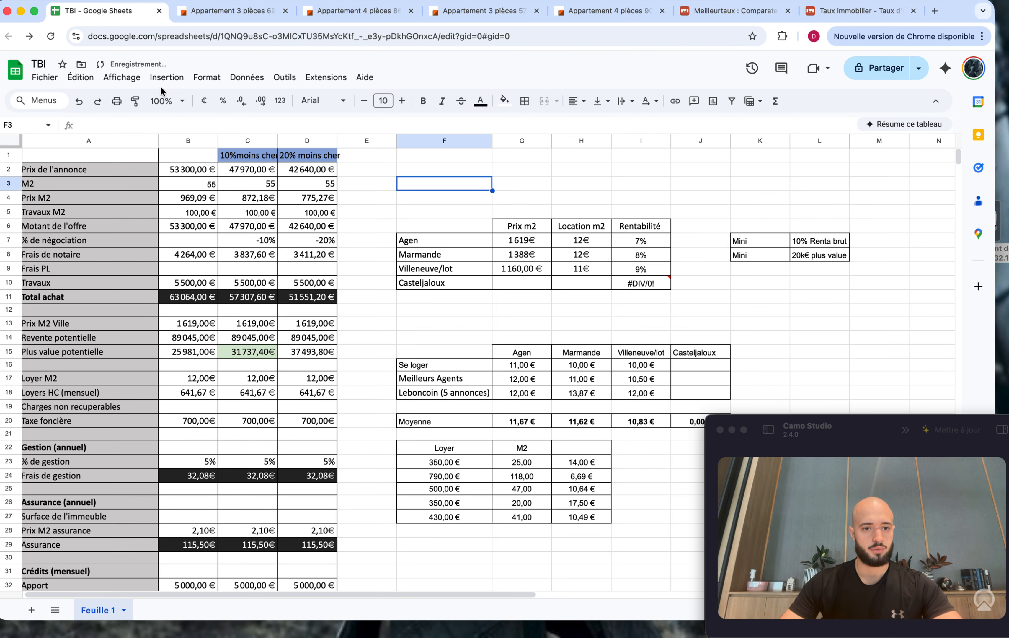
pyautogui.click(182, 171)
pyautogui.write('53 0')
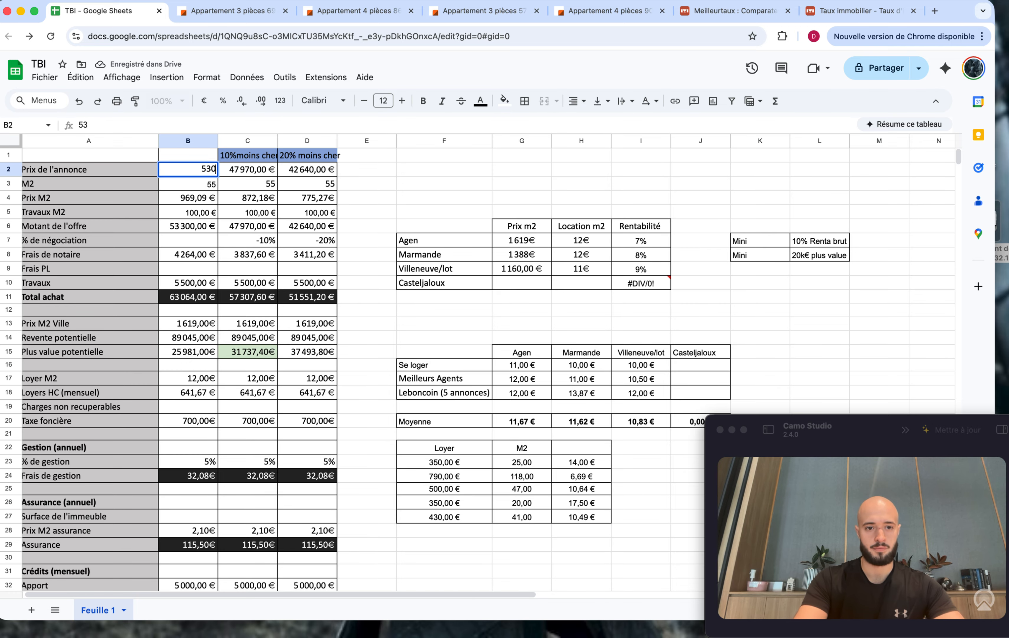
pyautogui.write('00')
pyautogui.press('Return')
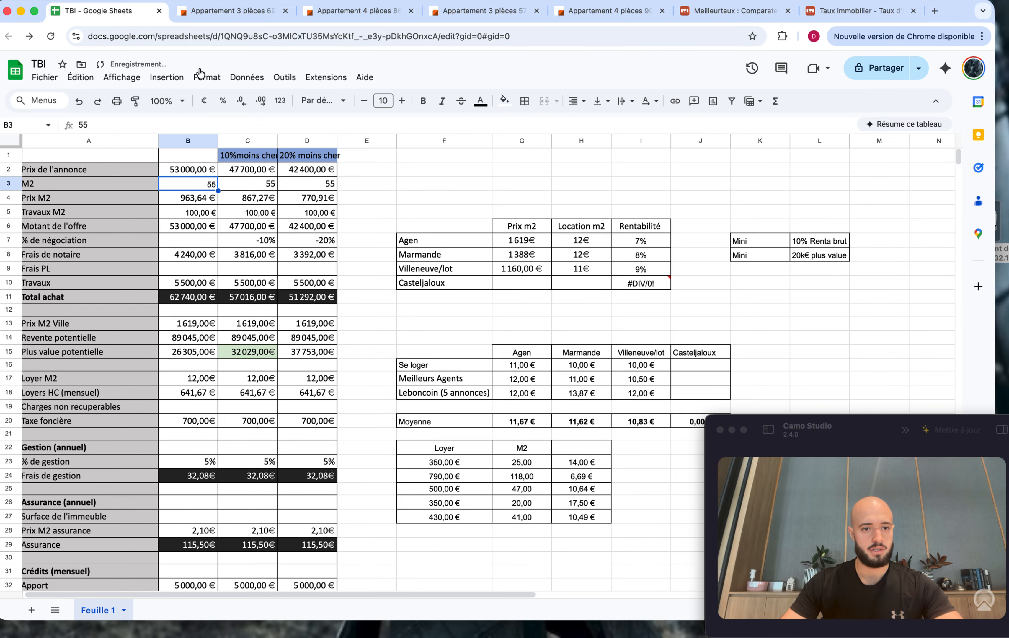
# - Check the apartment's surface area in the listing and set M2 in cell B3 of the TBI sheet to 69
pyautogui.click(211, 10)
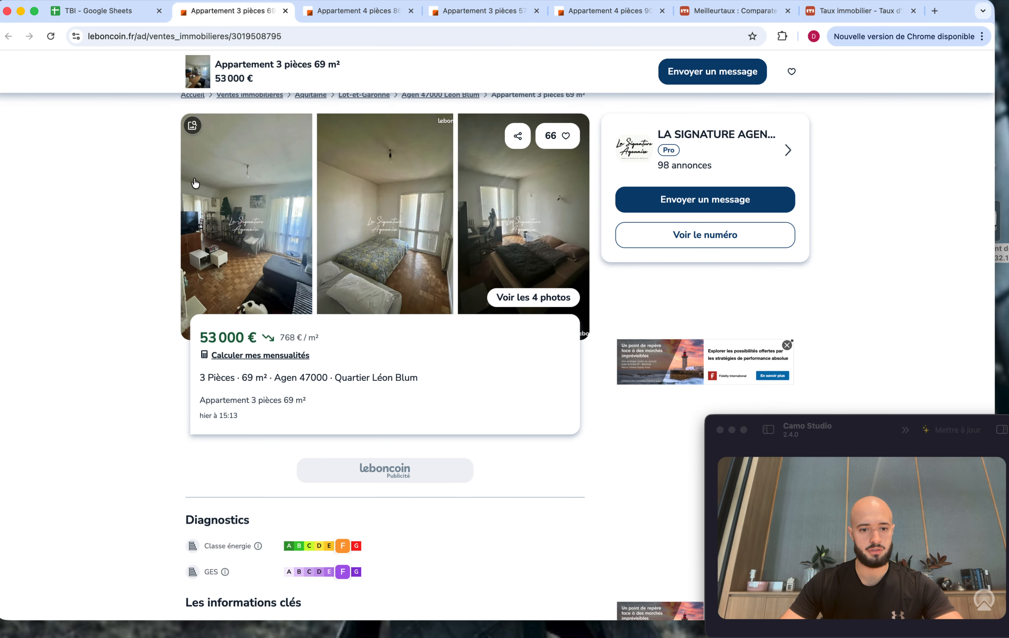
pyautogui.click(110, 10)
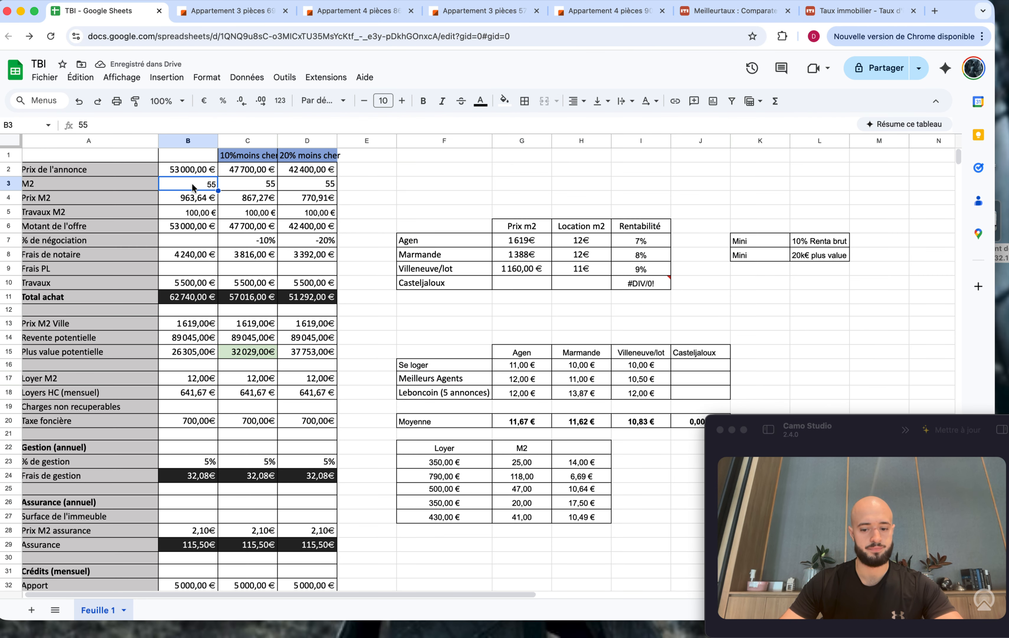
pyautogui.write('69')
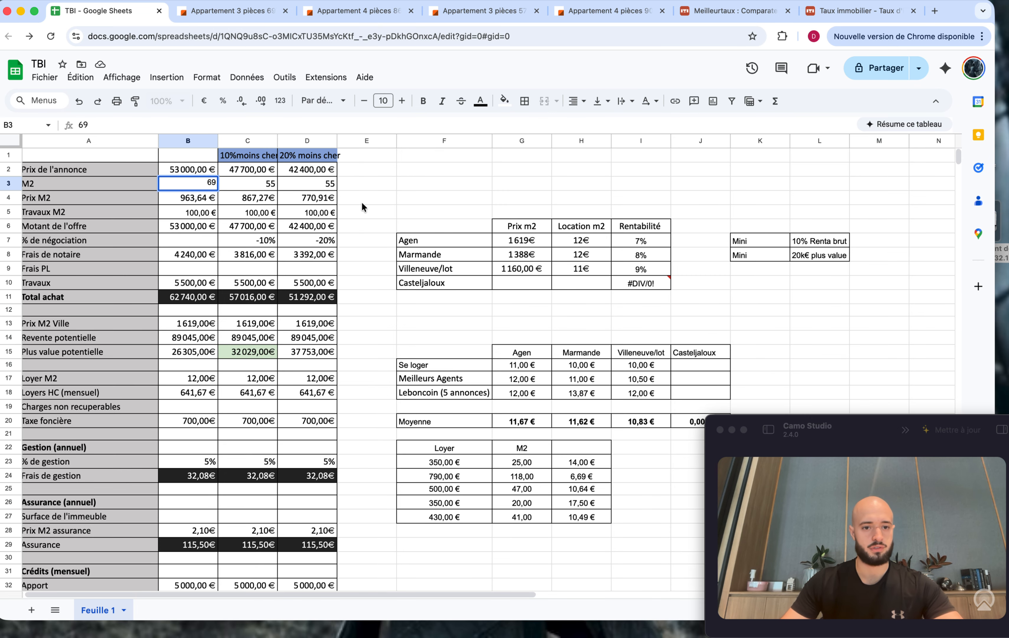
pyautogui.click(399, 196)
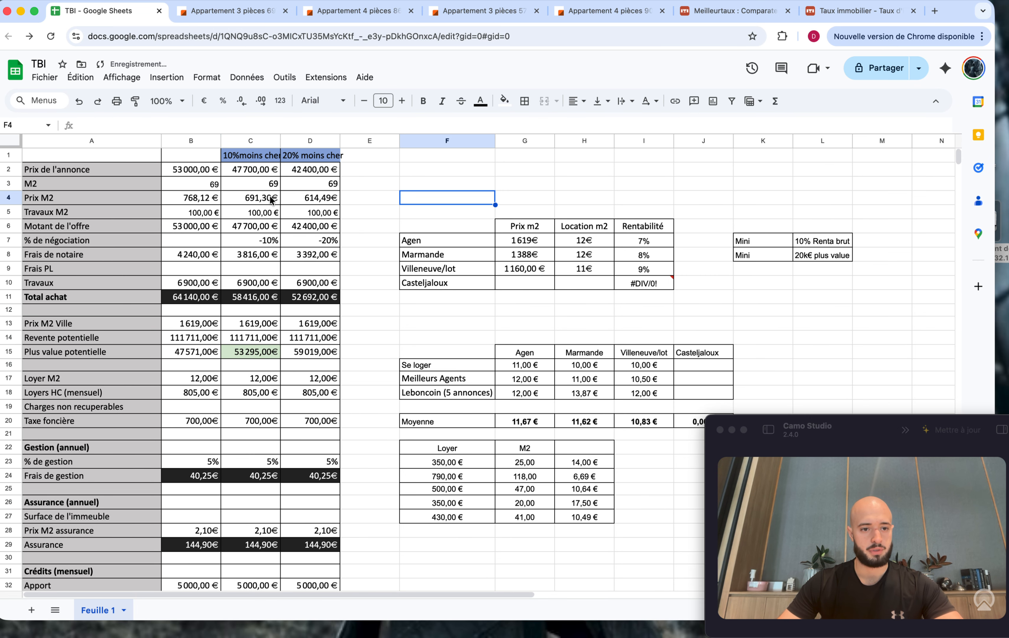
# - Look at the apartment's photos in the listing and set the renovation cost (Travaux) in B10 of the TBI sheet to 10000
pyautogui.click(198, 213)
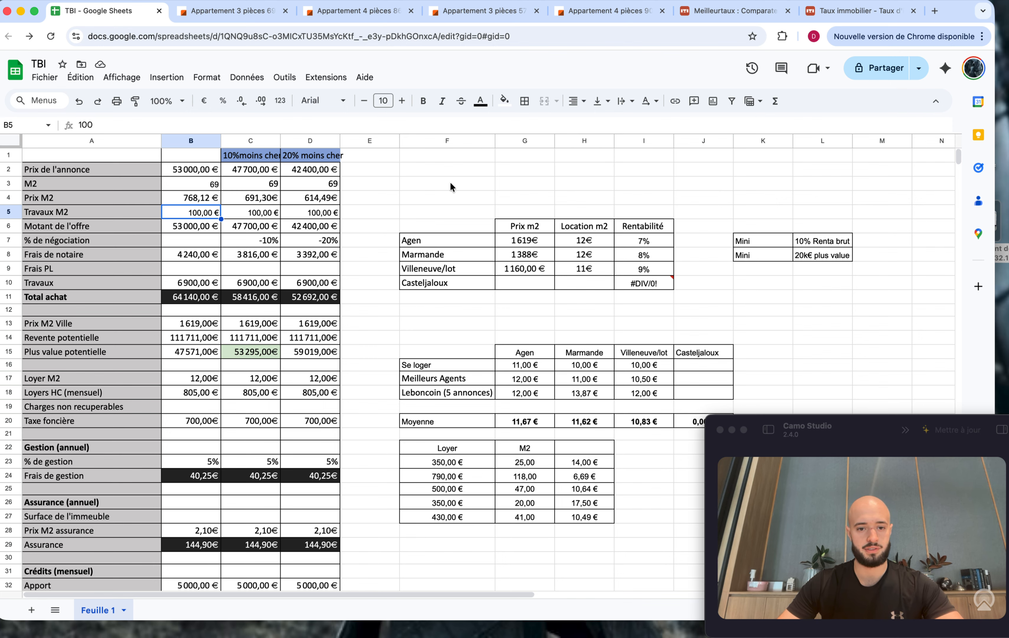
pyautogui.click(229, 11)
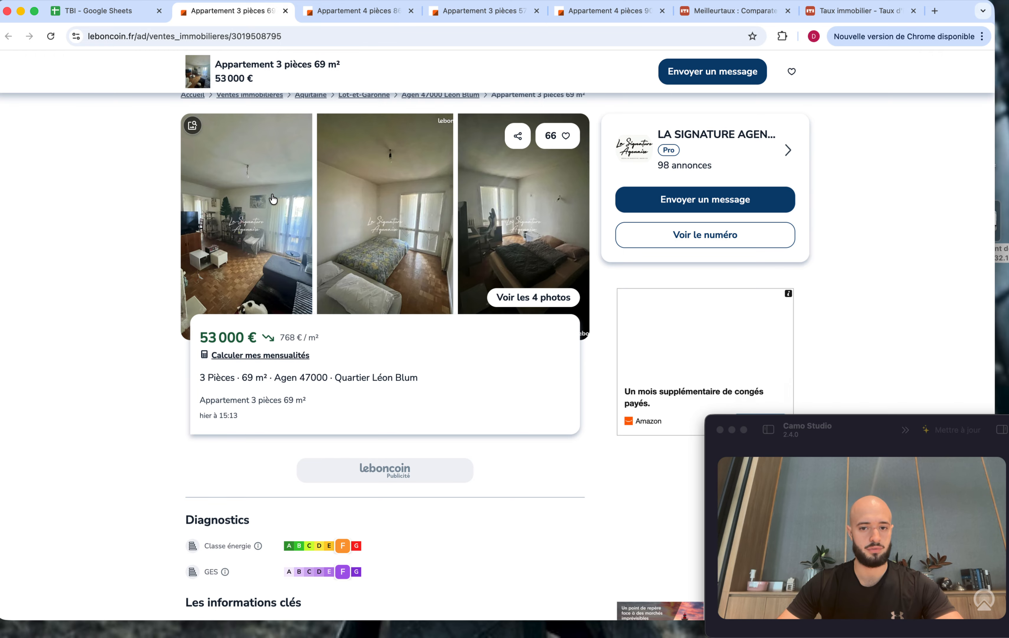
pyautogui.click(96, 10)
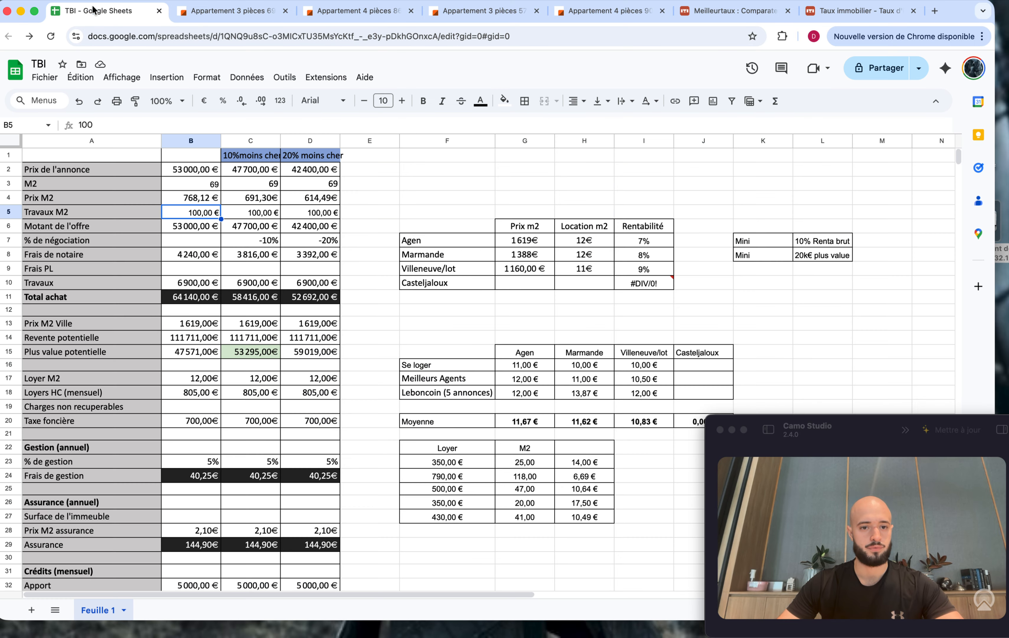
pyautogui.click(184, 282)
pyautogui.write('10000')
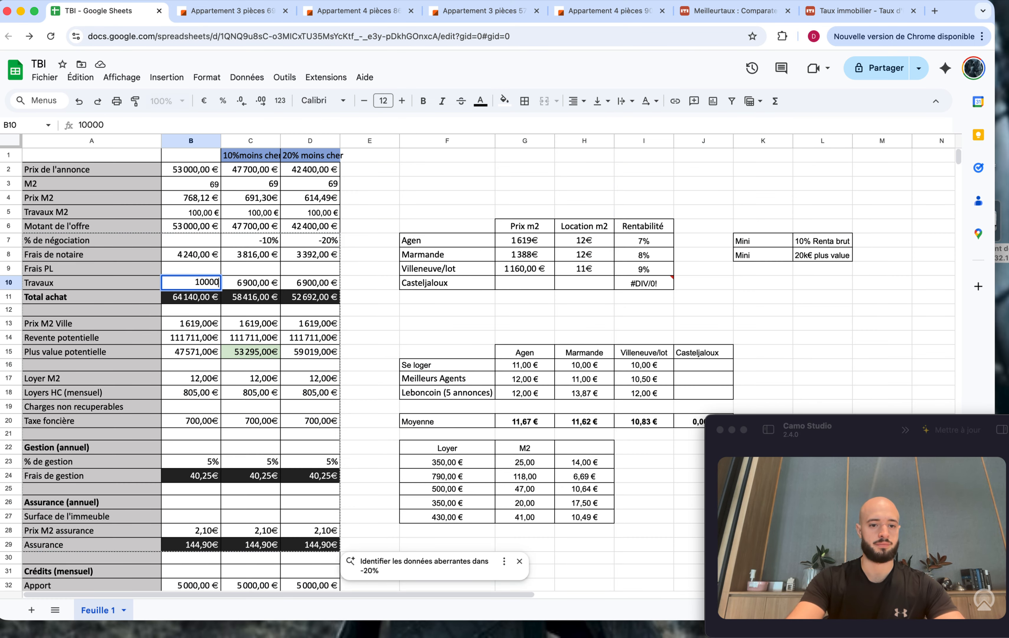
pyautogui.click(427, 198)
# - Copy the renovation cost from B10 across to the 10% and 20% discount columns, C10 and D10
pyautogui.click(220, 279)
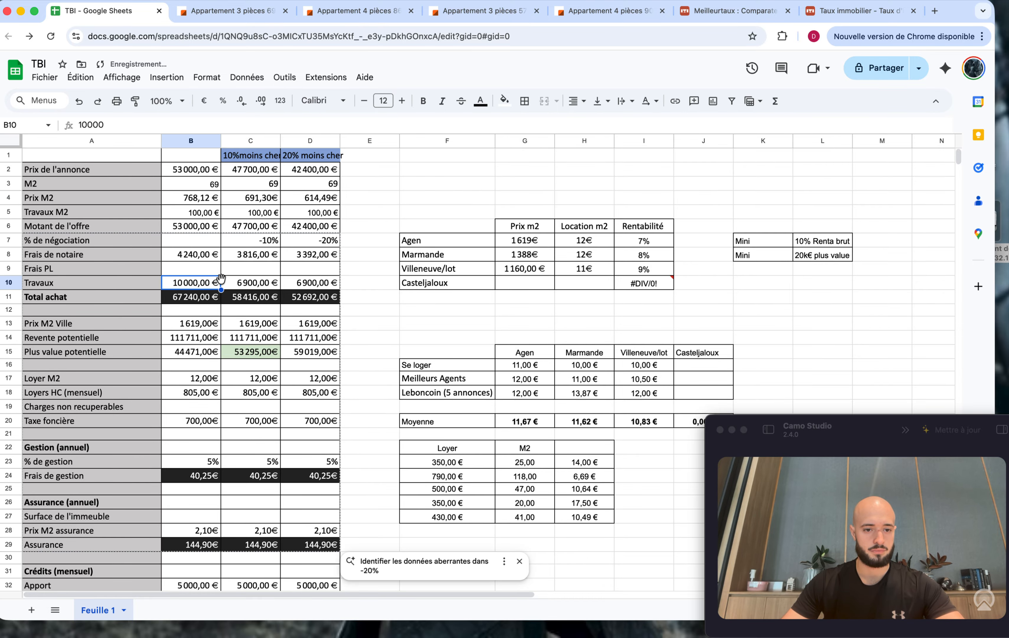
pyautogui.moveTo(221, 289); pyautogui.dragTo(322, 288)
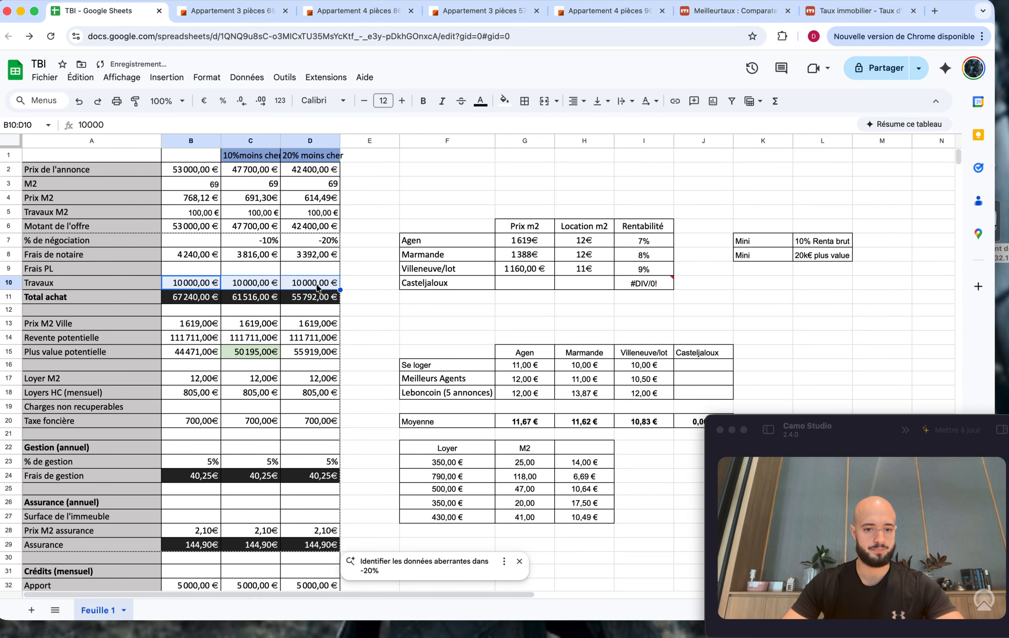
pyautogui.click(387, 222)
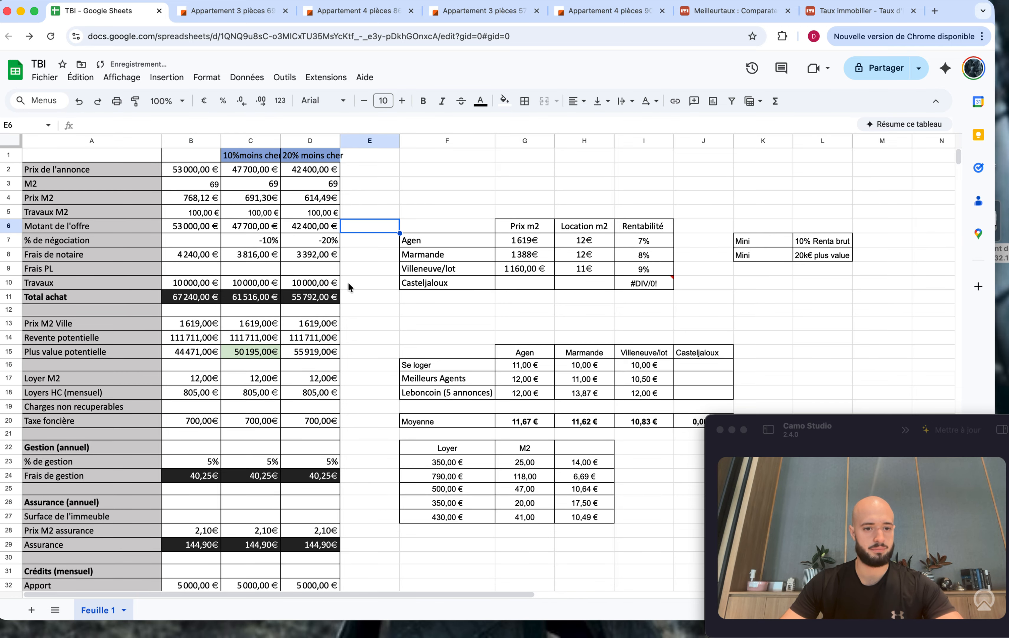
pyautogui.click(353, 270)
# - Inspect the formulas behind the notary fees in B8 and the potential resale value in B14, leaving them as they are
pyautogui.doubleClick(184, 259)
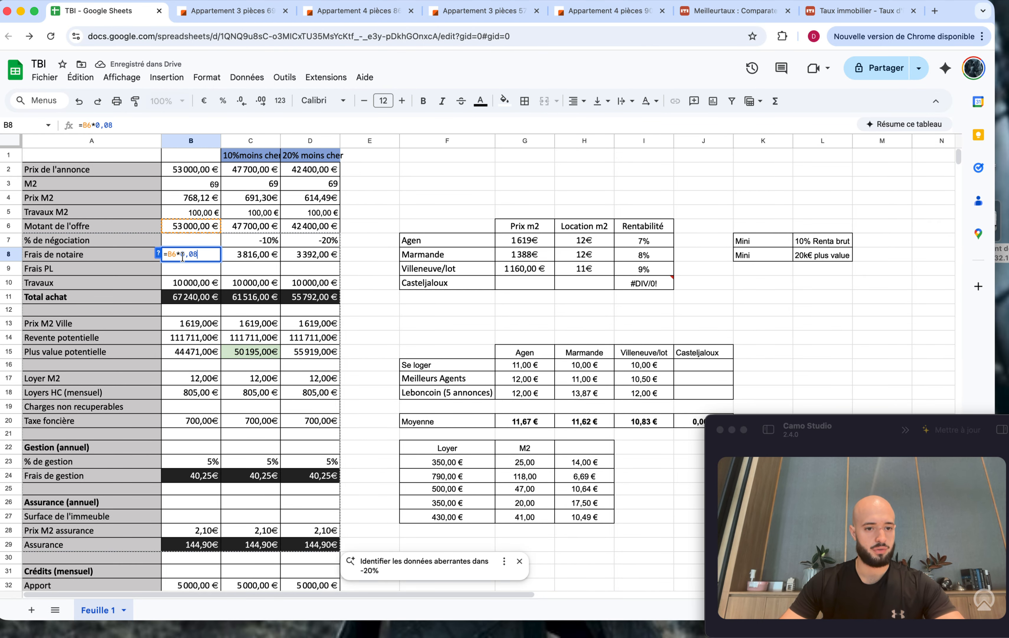
pyautogui.click(403, 197)
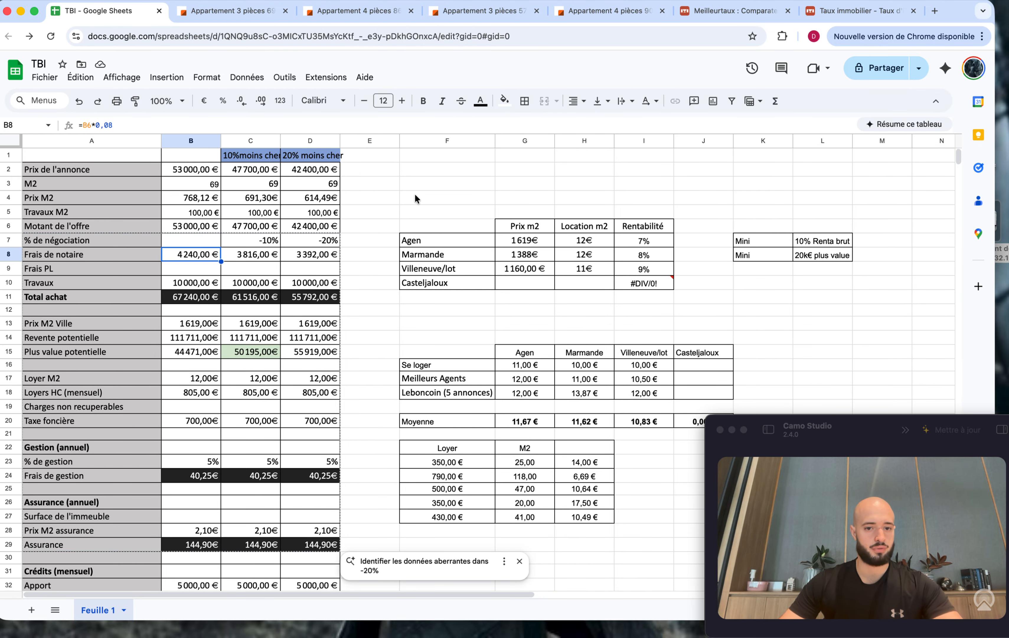
pyautogui.scroll(-1, 404, 239)
pyautogui.scroll(-1, 405, 240)
pyautogui.scroll(2, 405, 240)
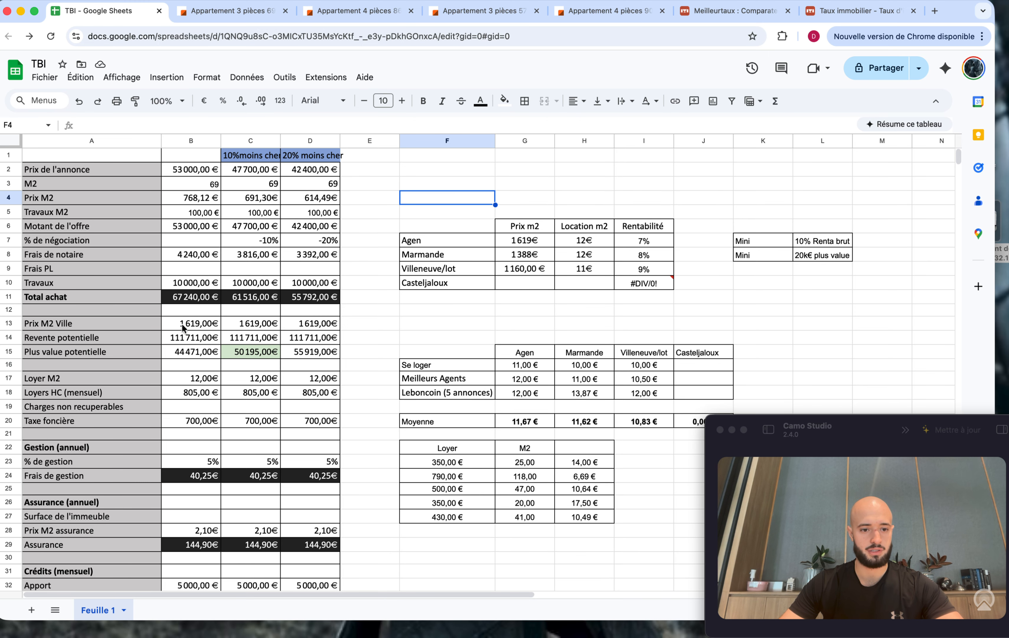
pyautogui.doubleClick(192, 337)
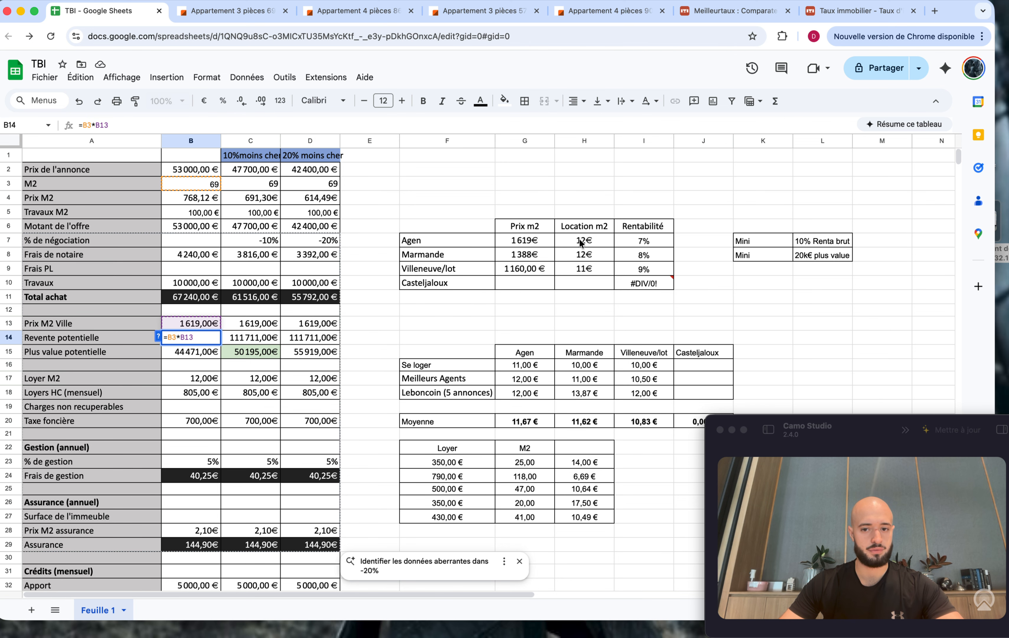
pyautogui.press('Escape')
pyautogui.click(461, 189)
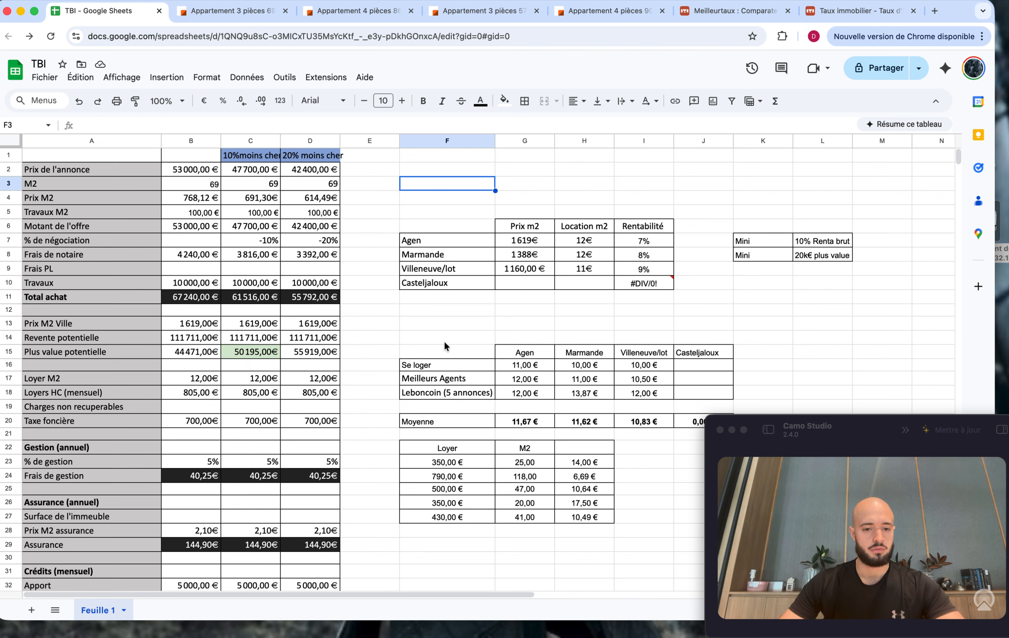
# - Remove the green fill from the potential capital gain (Plus value potentielle) in cell C15
pyautogui.click(243, 357)
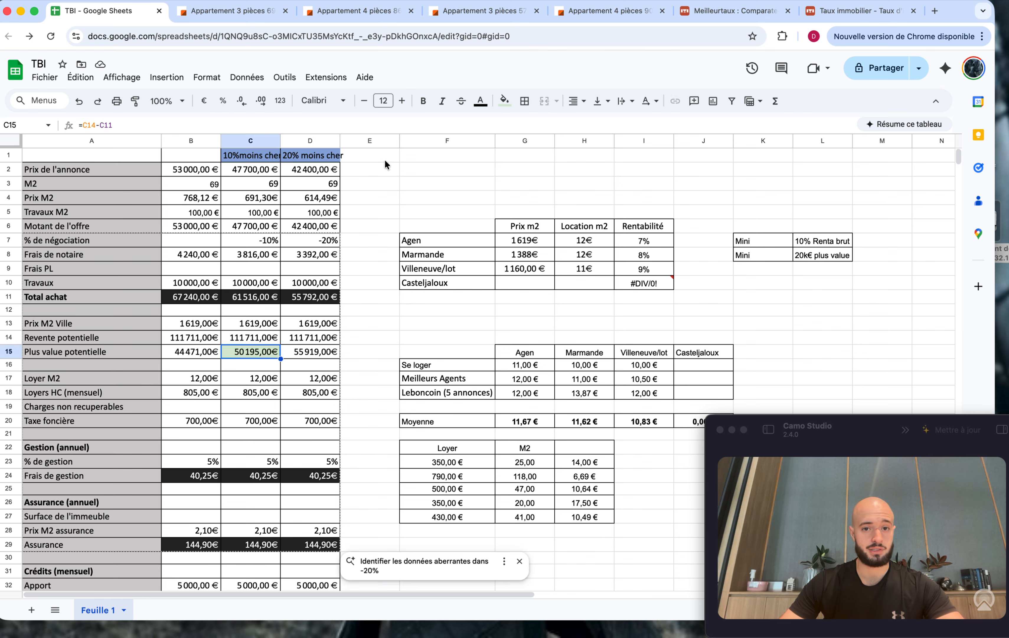
pyautogui.click(505, 101)
pyautogui.click(625, 142)
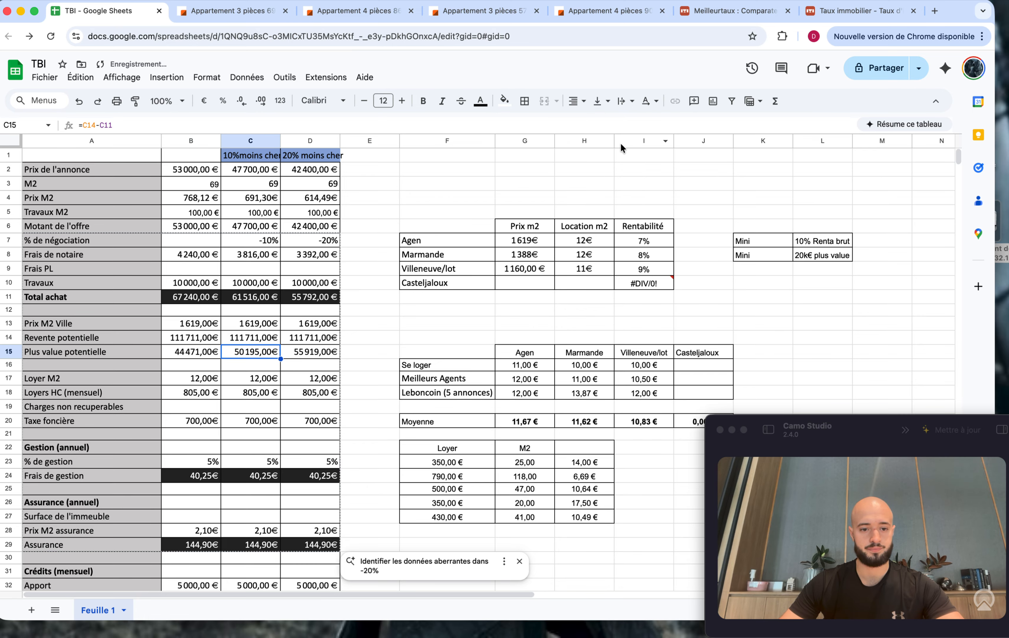
pyautogui.click(423, 314)
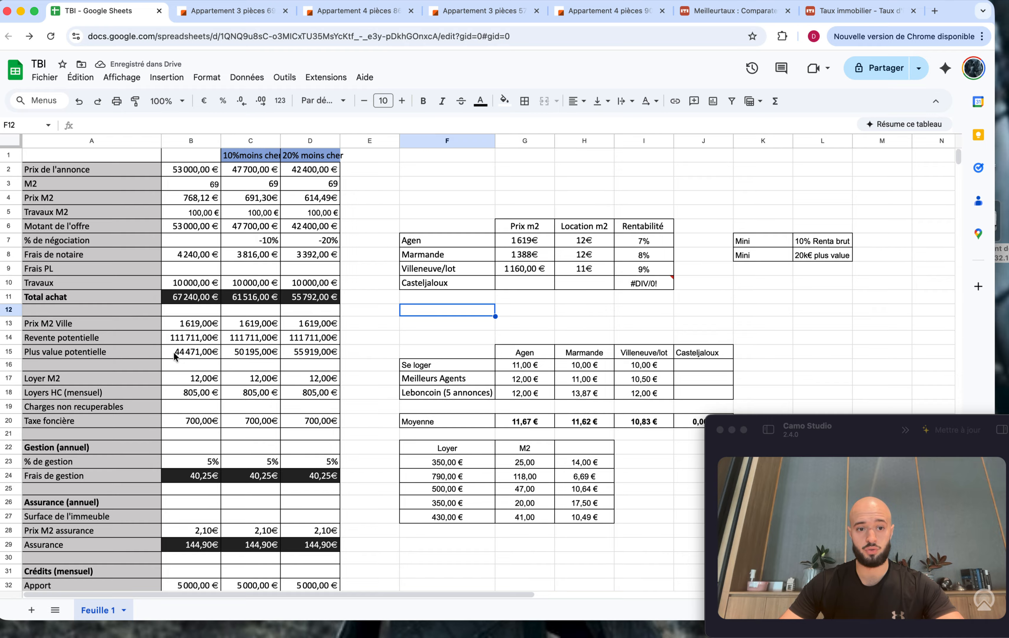
# - Find the apartment's current rent in the listing's full description and enter 550 as its monthly rent (Loyers HC) in B18 of the TBI sheet
pyautogui.scroll(-1, 176, 357)
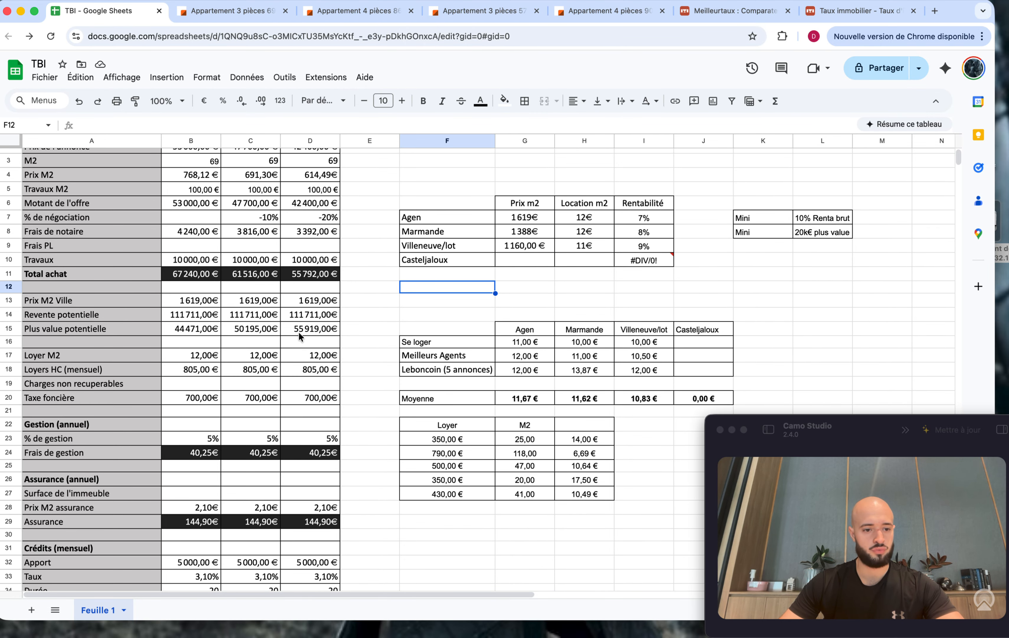
pyautogui.click(212, 371)
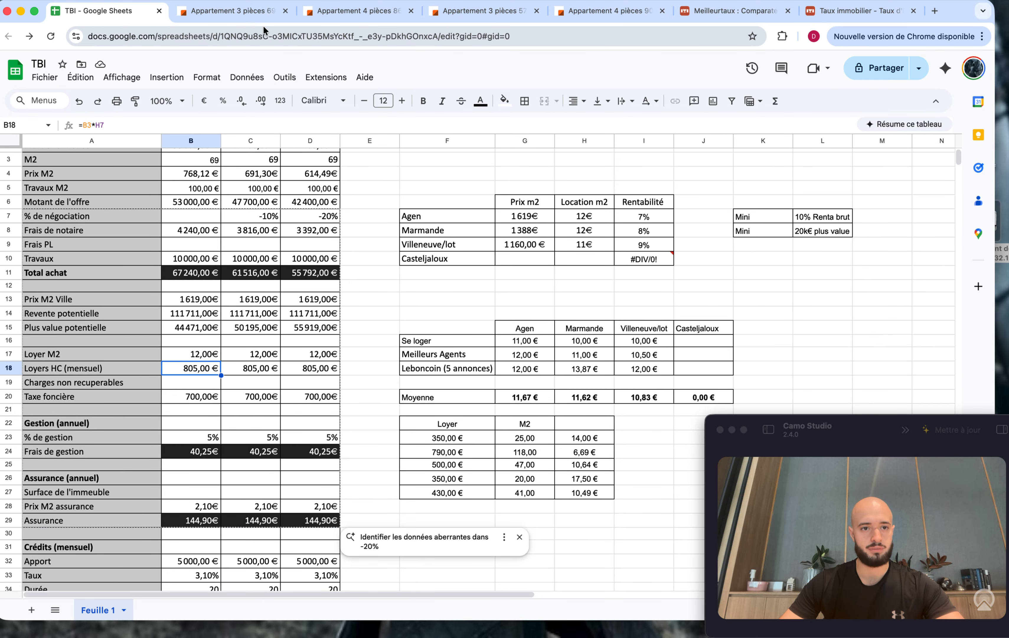
pyautogui.click(244, 12)
pyautogui.scroll(-15, 299, 262)
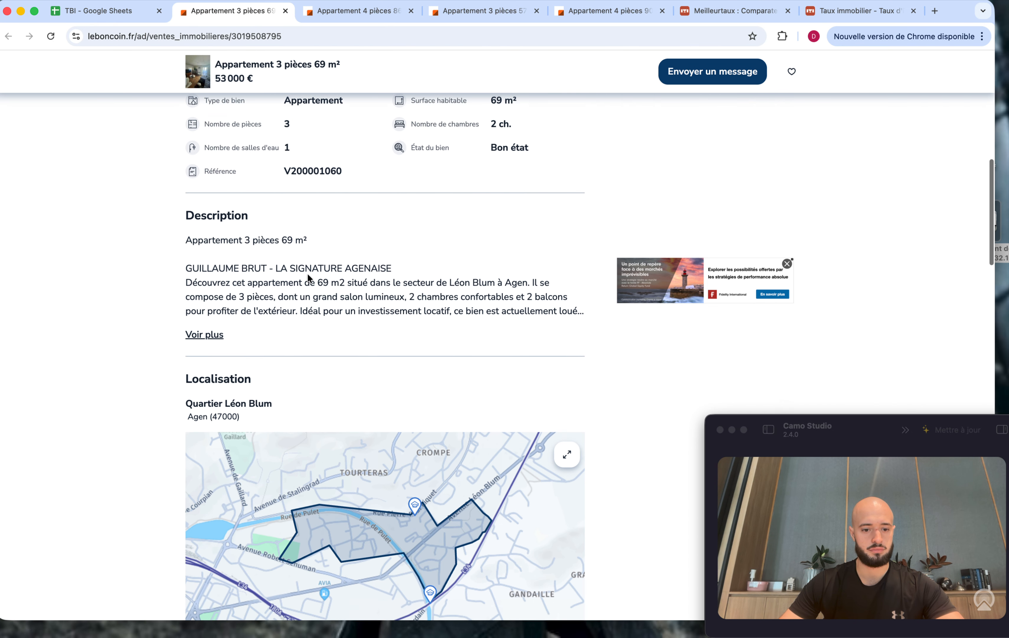
pyautogui.click(209, 298)
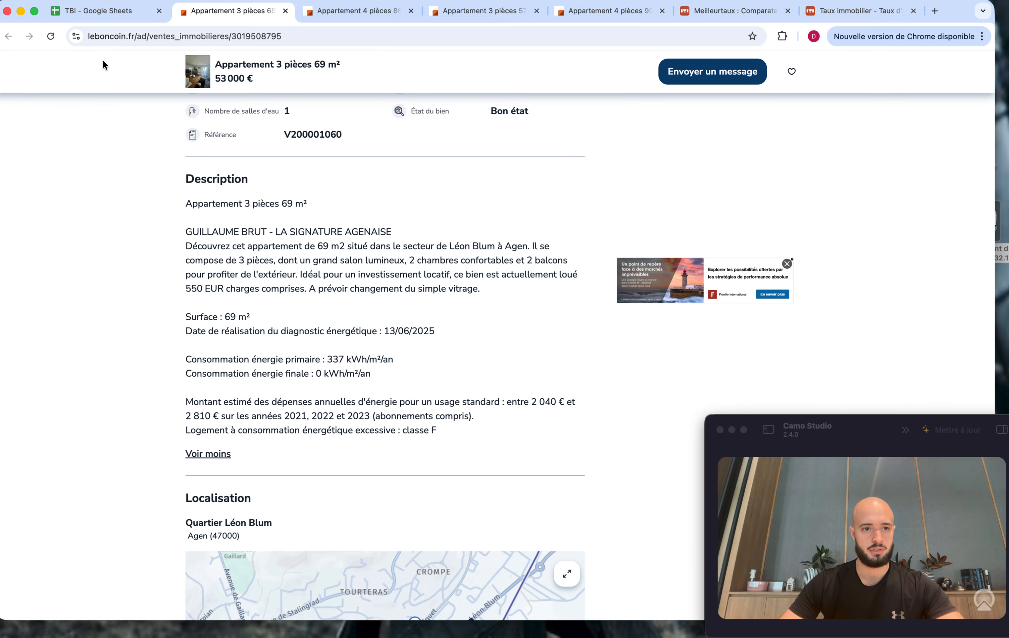
pyautogui.click(106, 11)
pyautogui.write('550')
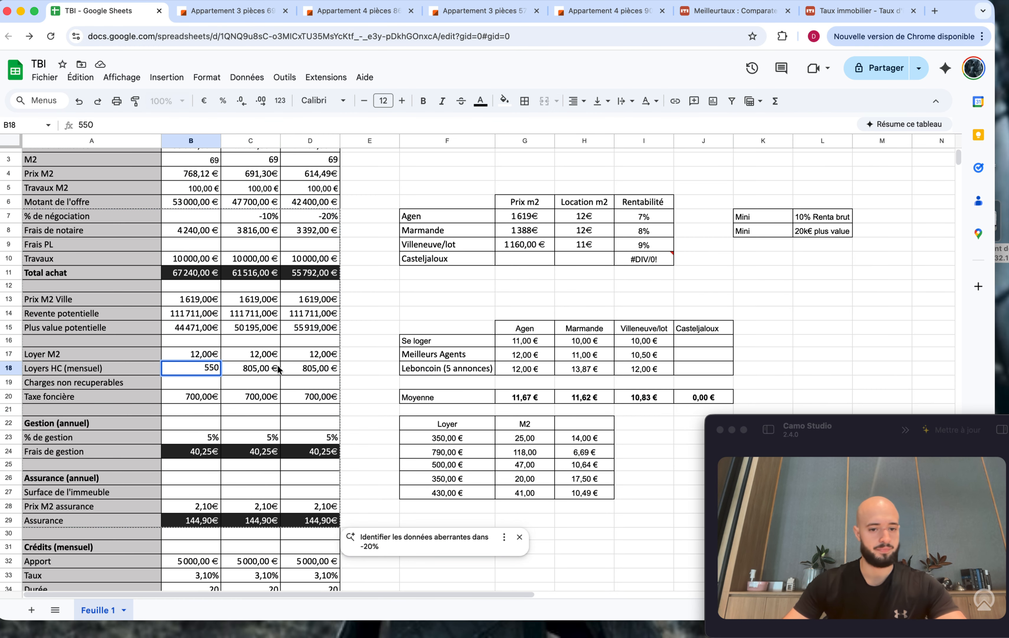
pyautogui.click(405, 333)
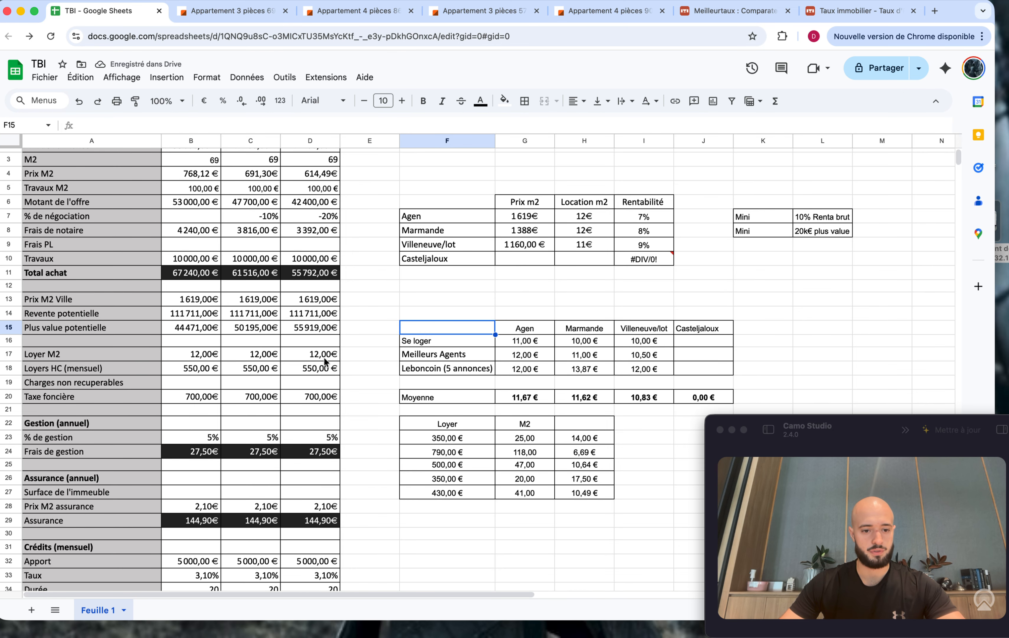
# - Try a non-recoverable charges (Charges non recuperables) amount of 500 in B19, and clear the cell again
pyautogui.scroll(-5, 294, 367)
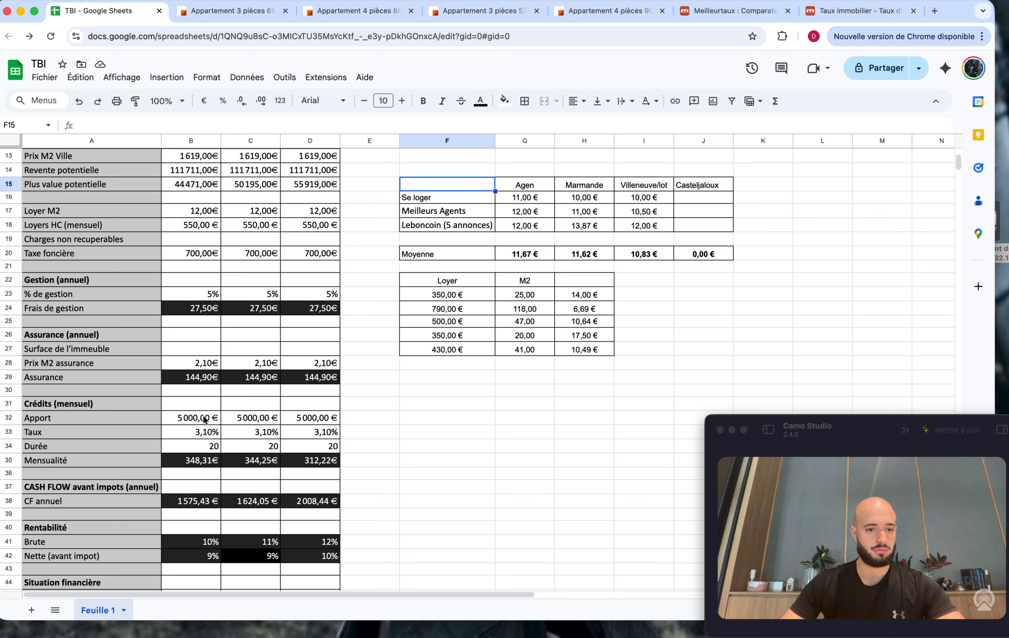
pyautogui.click(191, 235)
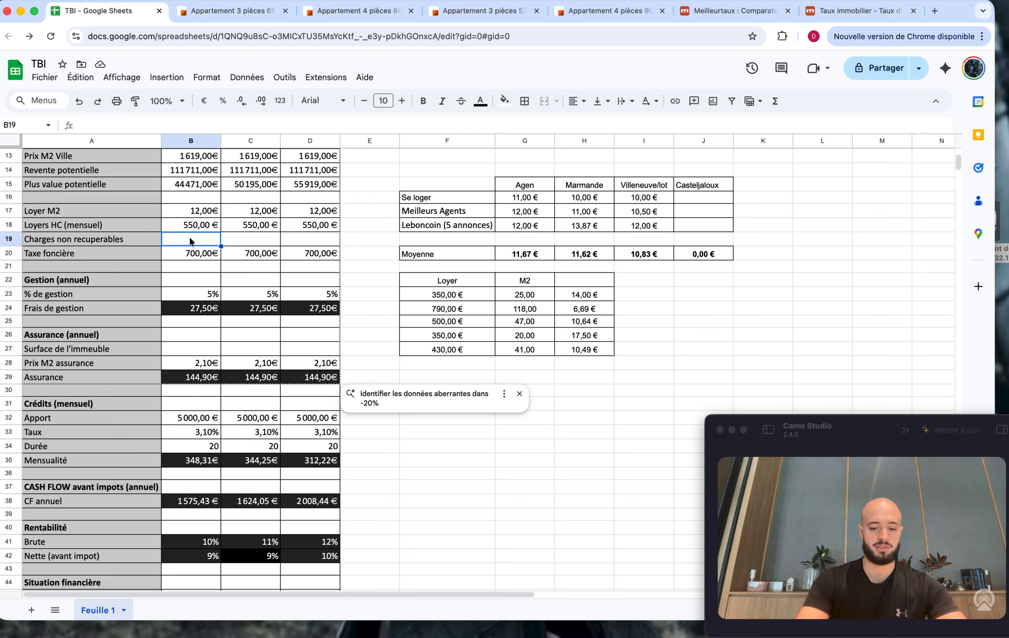
pyautogui.write('500')
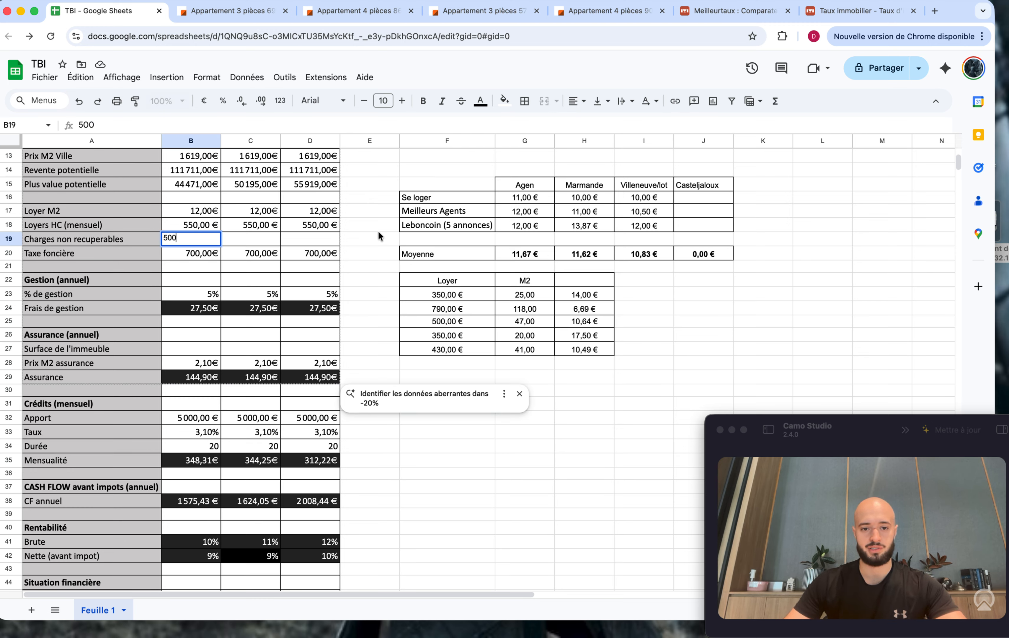
pyautogui.click(359, 225)
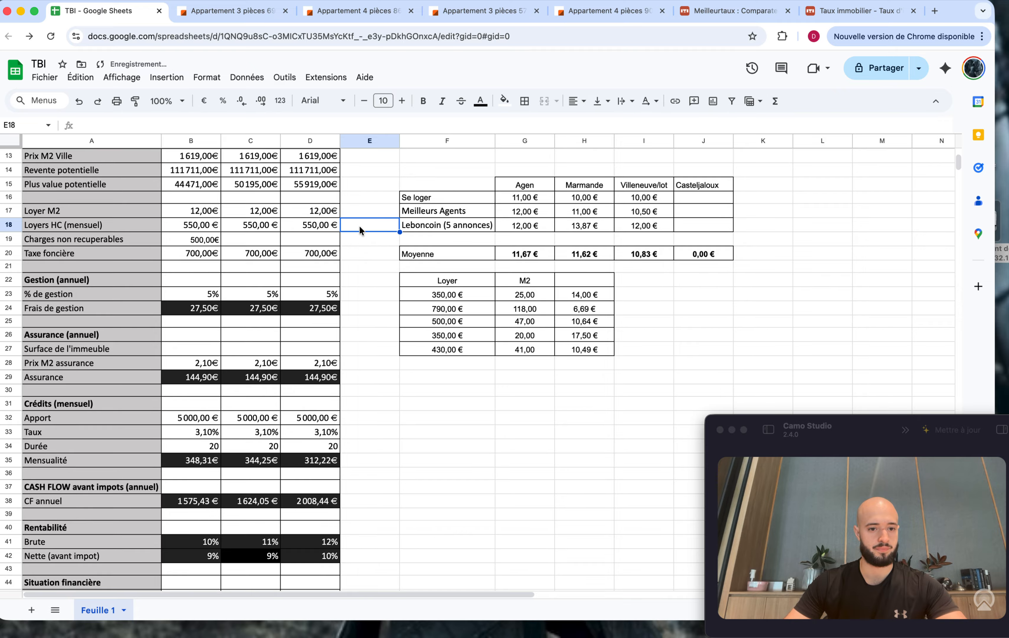
pyautogui.click(194, 239)
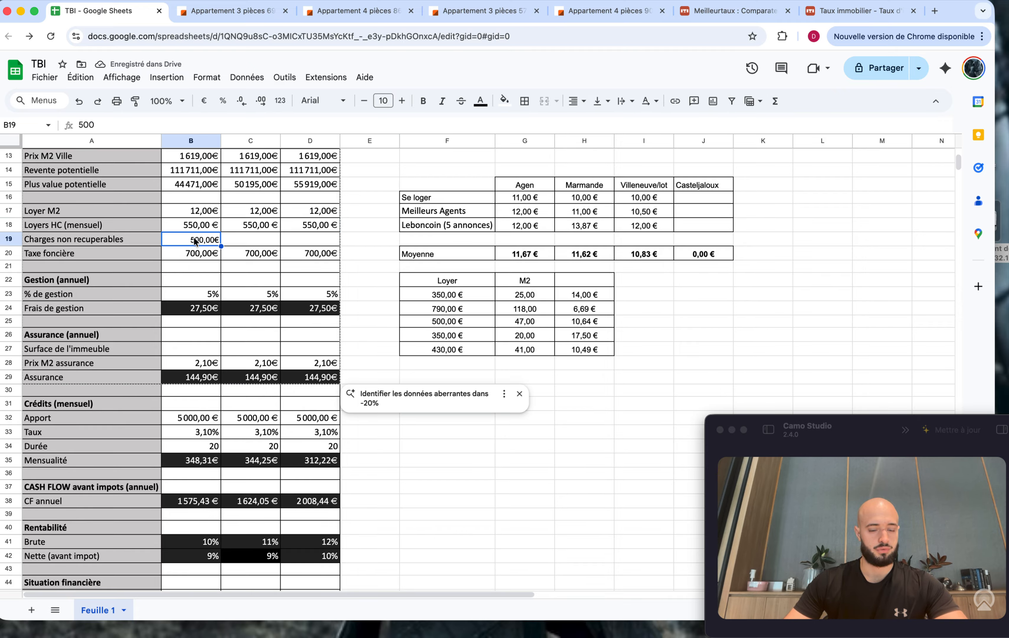
pyautogui.press('Delete')
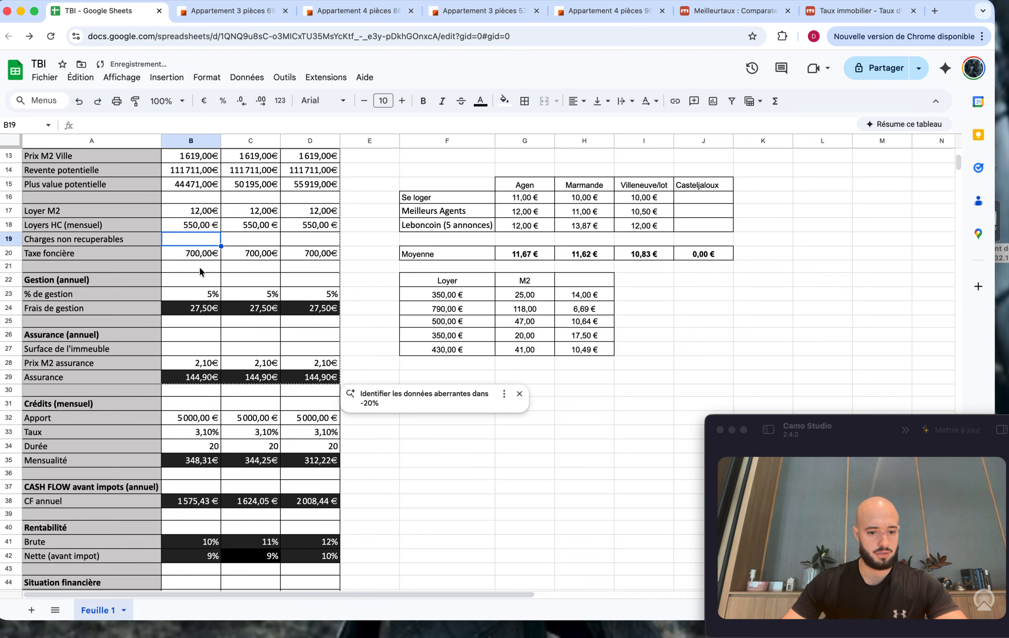
# - Review the annual cash flow and the formulas behind the gross and net yields in B41 and B42
pyautogui.click(366, 487)
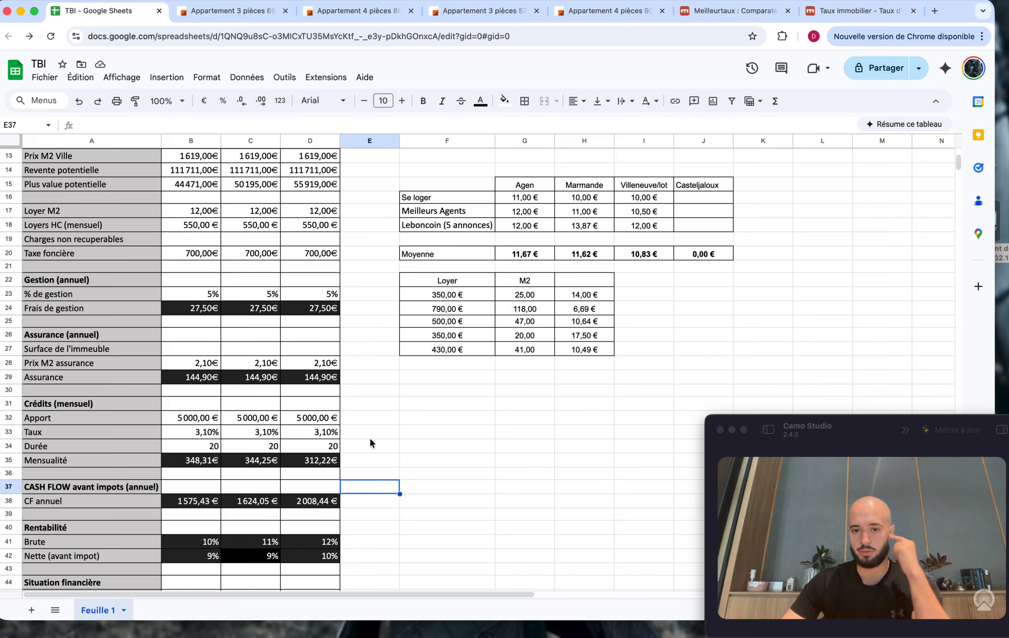
pyautogui.click(205, 543)
pyautogui.click(198, 557)
pyautogui.scroll(2, 211, 325)
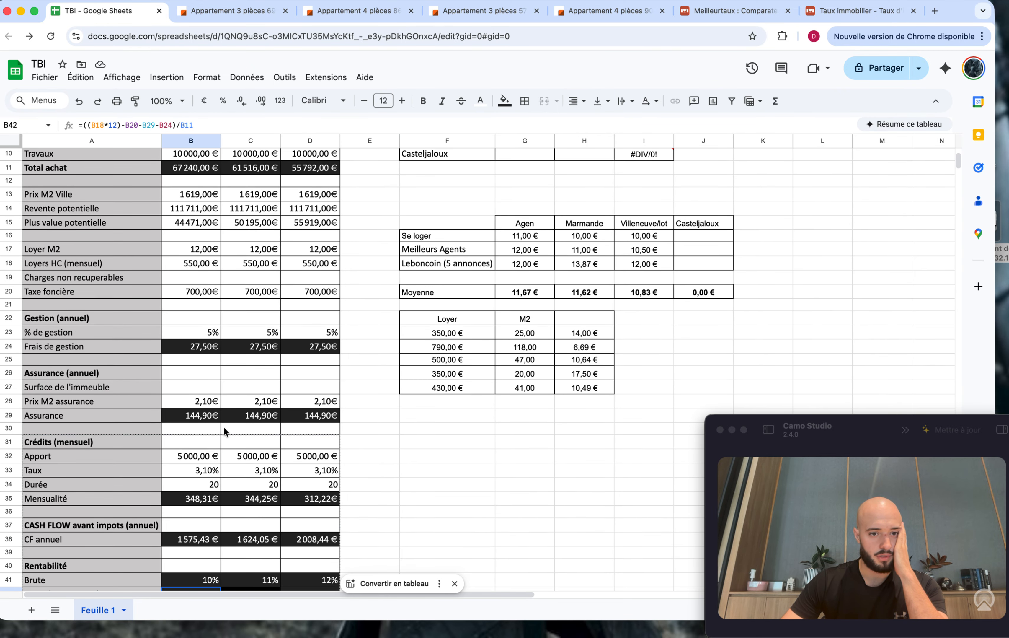
pyautogui.scroll(1, 209, 322)
pyautogui.scroll(-3, 210, 322)
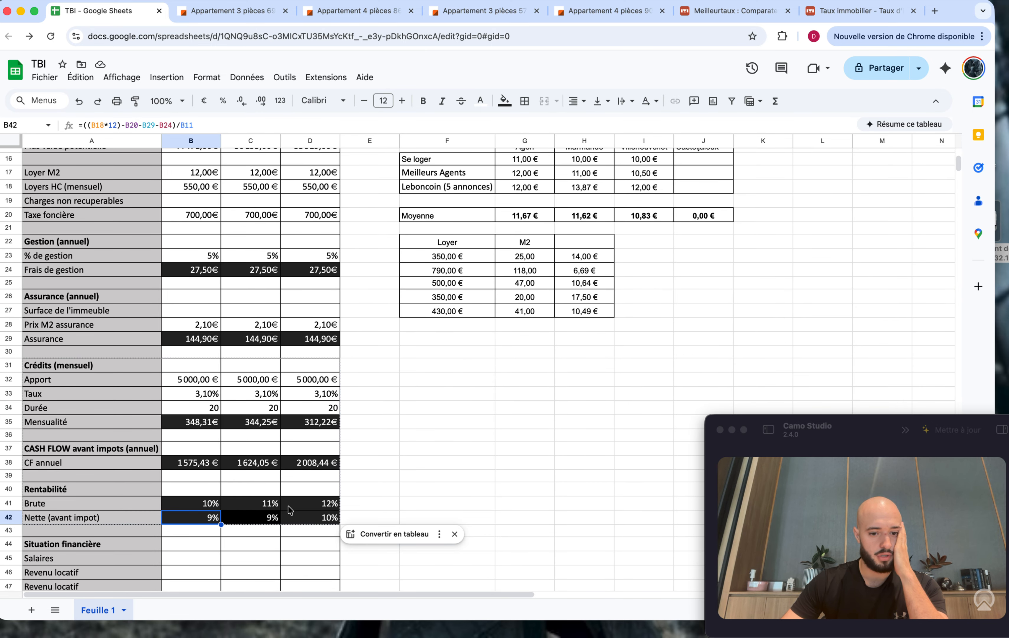
# - Test a renovation cost (Travaux) of 20000 in B10 and check its effect on the capital gain, cash flow and yields
pyautogui.scroll(10, 254, 428)
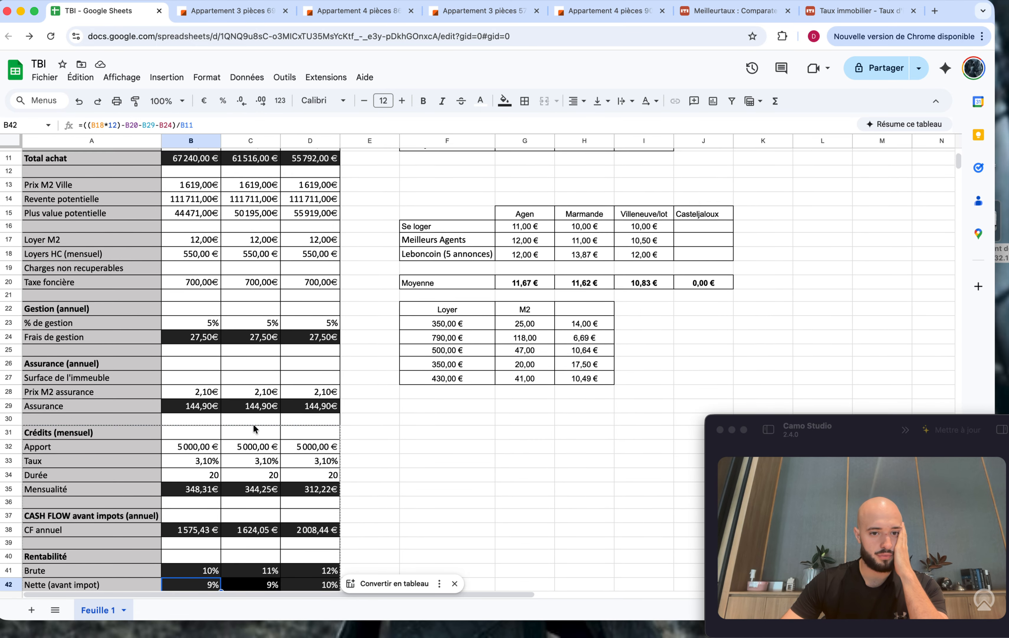
pyautogui.click(166, 279)
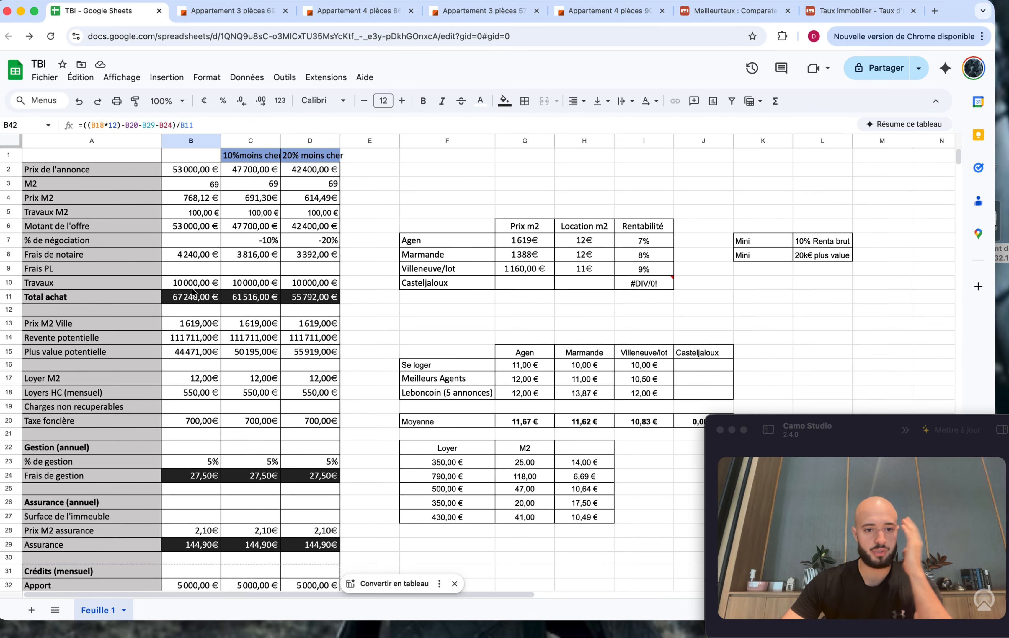
pyautogui.write('20000')
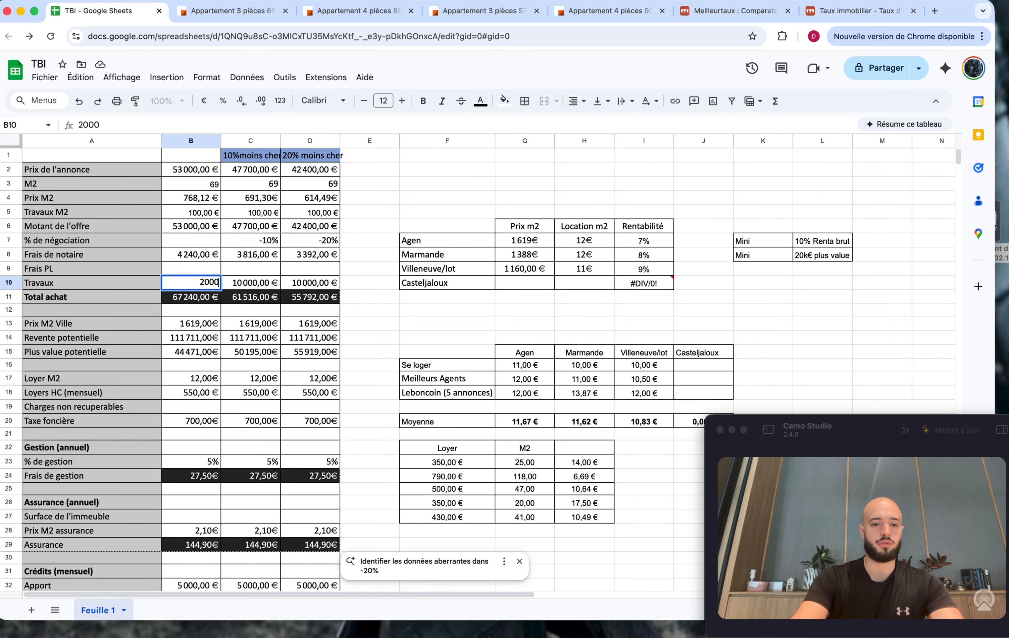
pyautogui.click(358, 253)
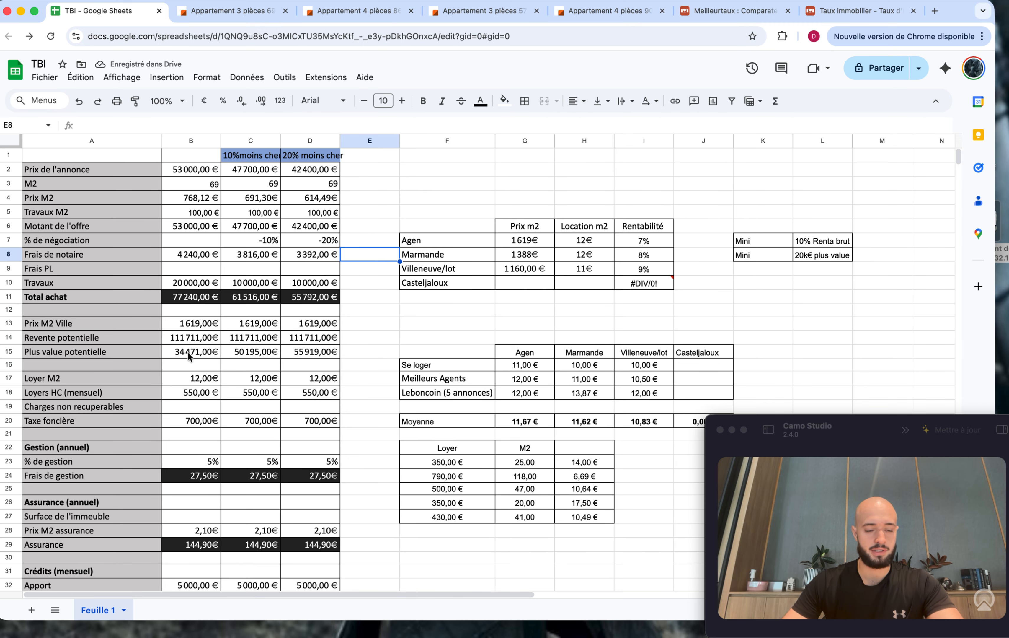
pyautogui.scroll(-6, 187, 352)
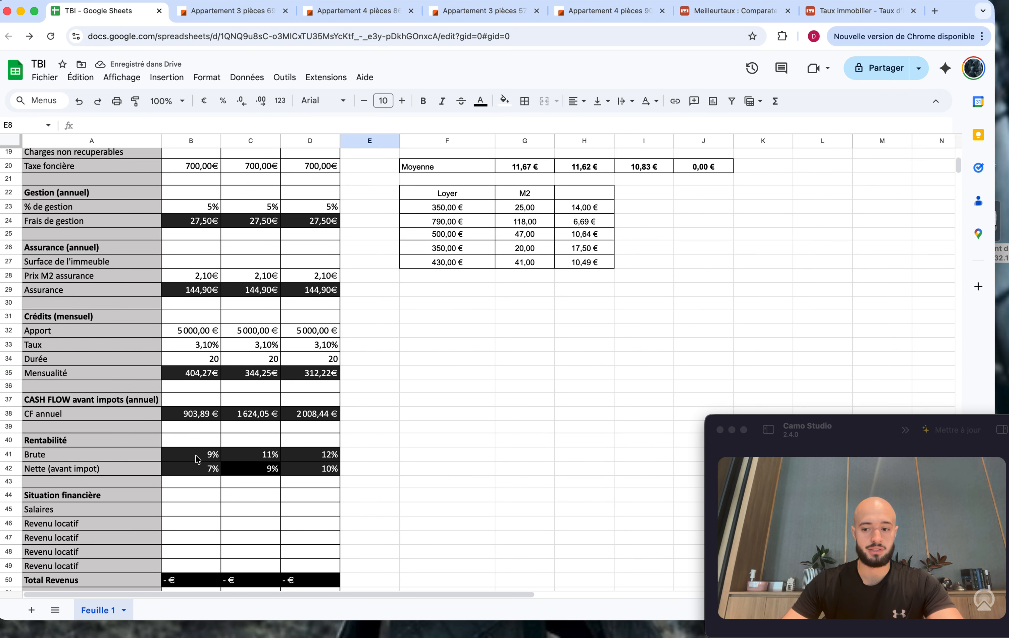
pyautogui.scroll(6, 197, 455)
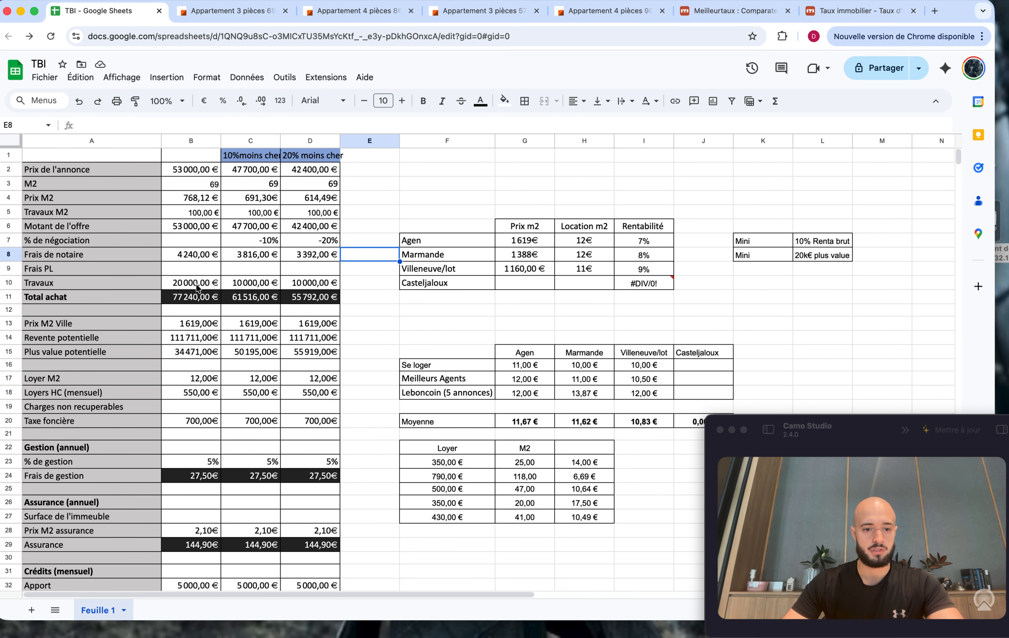
# - Set the renovation cost (Travaux) in B10 back to 10000
pyautogui.click(197, 284)
pyautogui.write('10000')
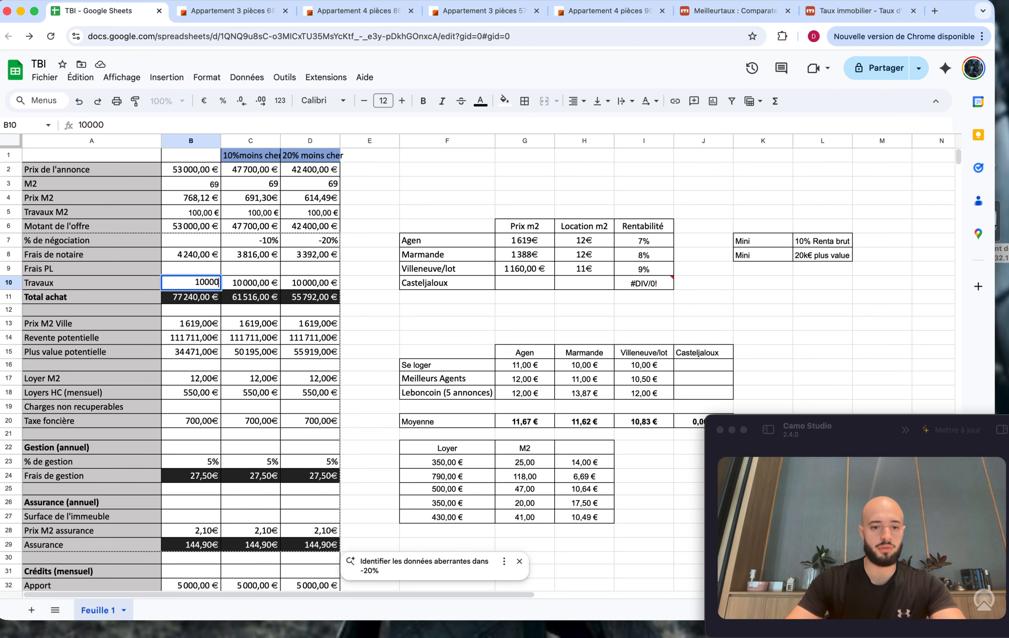
pyautogui.click(376, 183)
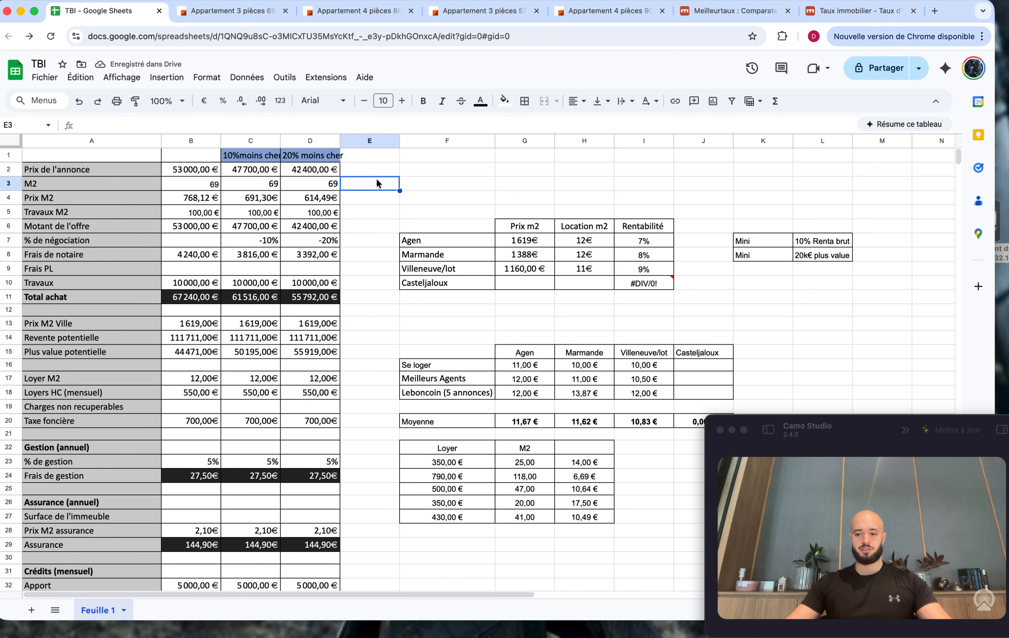
# - Enter 4000 in the empty cell I2 and calculate 35% of it in J2 with the formula =I2*0,35
pyautogui.click(546, 189)
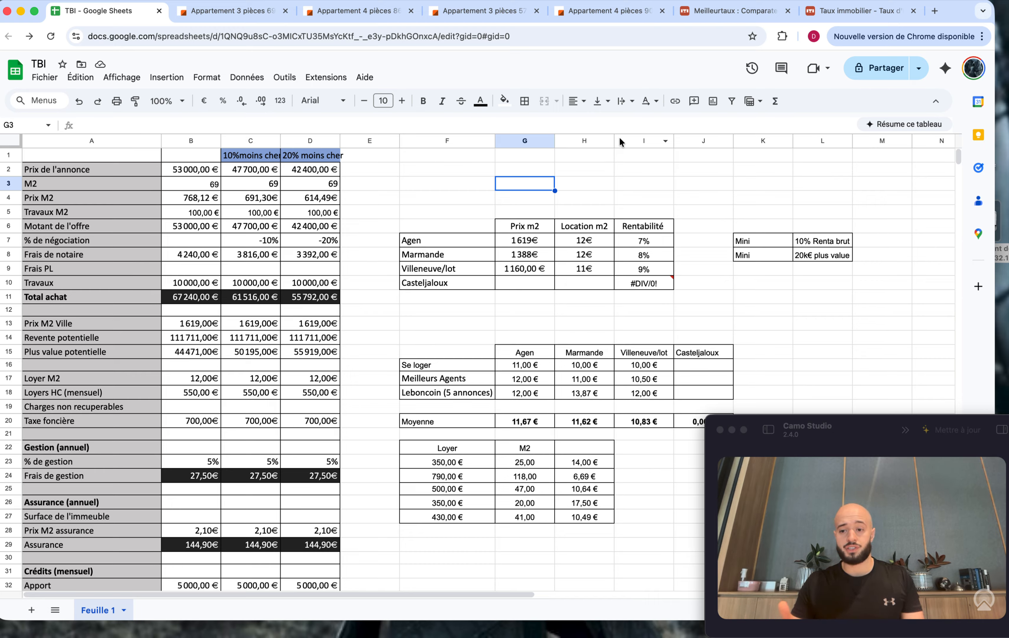
pyautogui.click(628, 166)
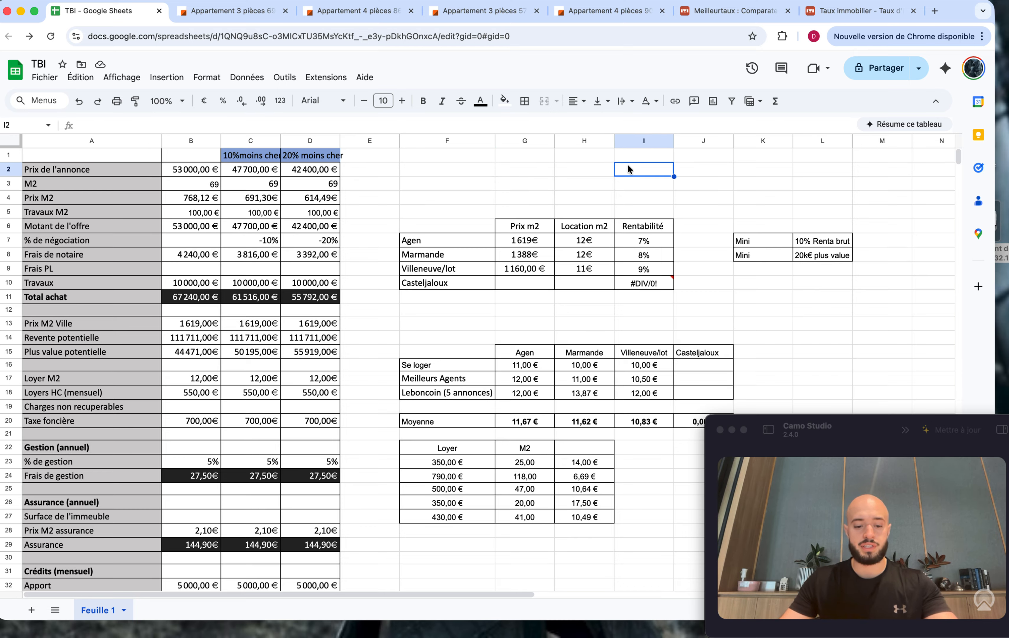
pyautogui.write('4000')
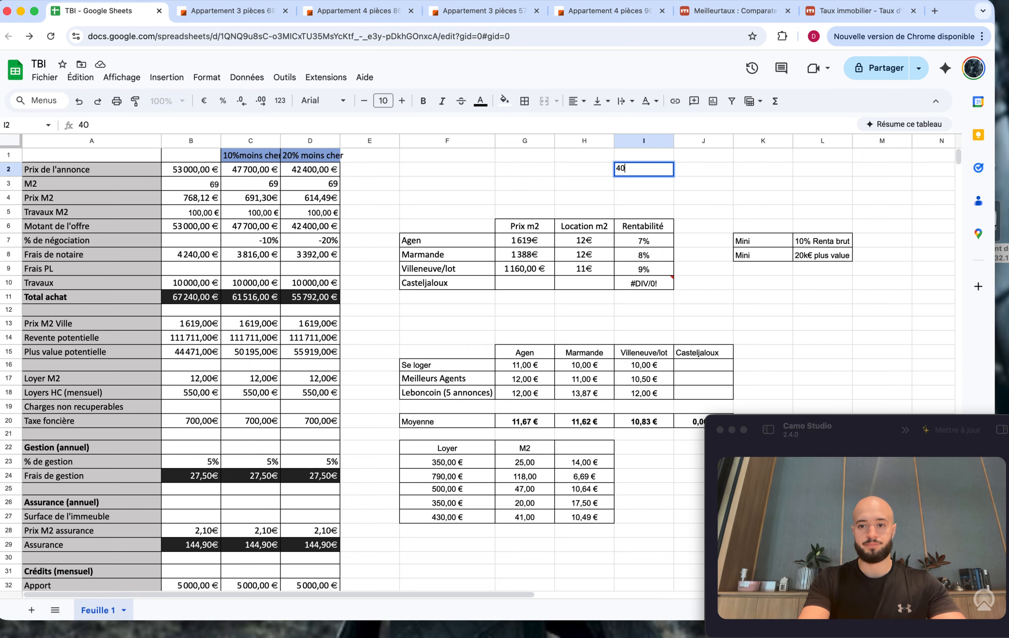
pyautogui.click(691, 169)
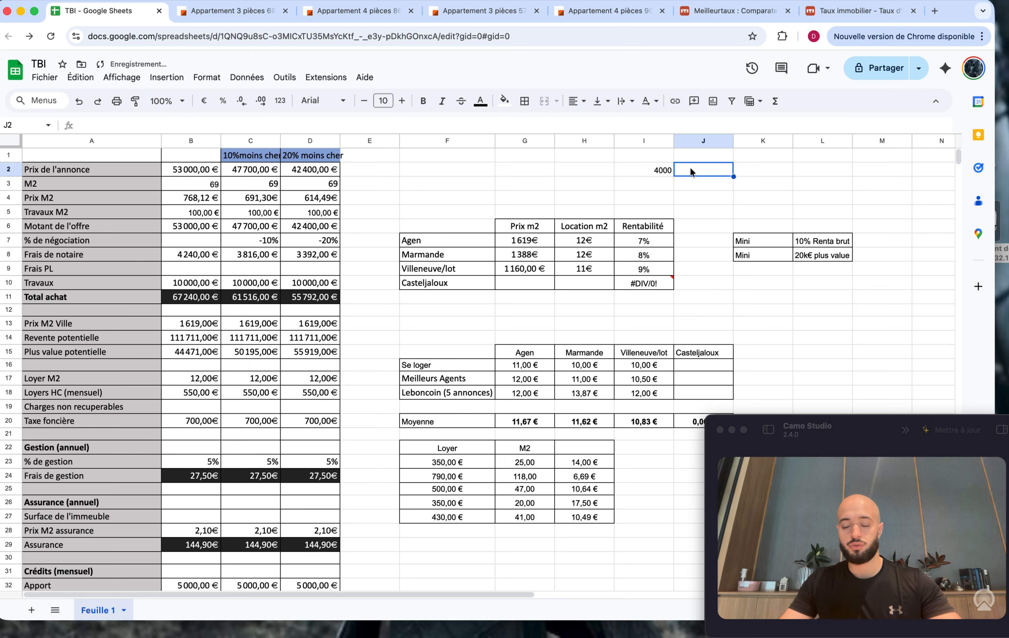
pyautogui.write('=')
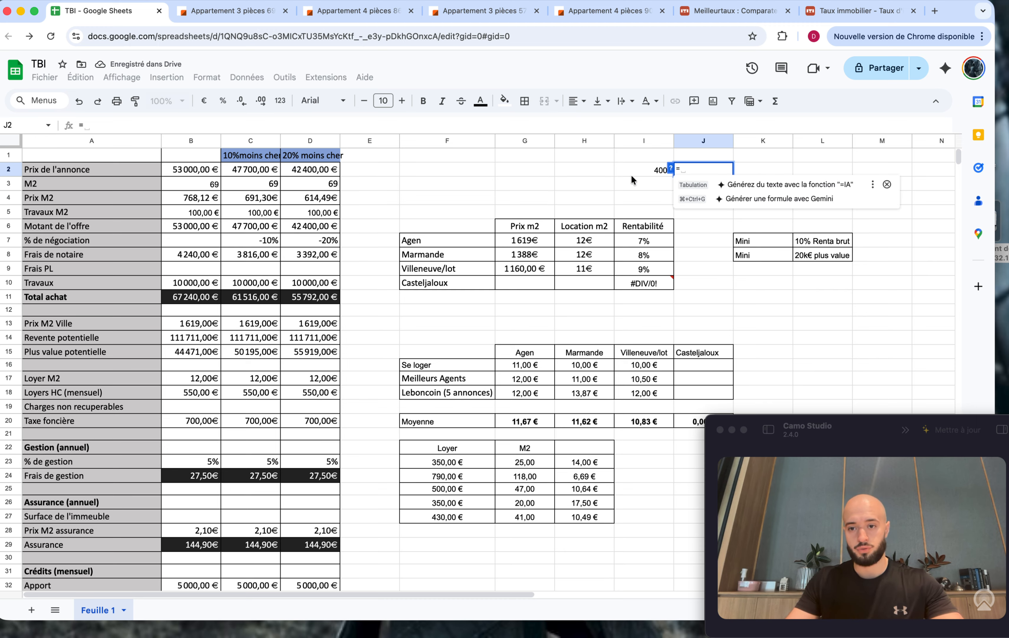
pyautogui.click(635, 170)
pyautogui.write('*0')
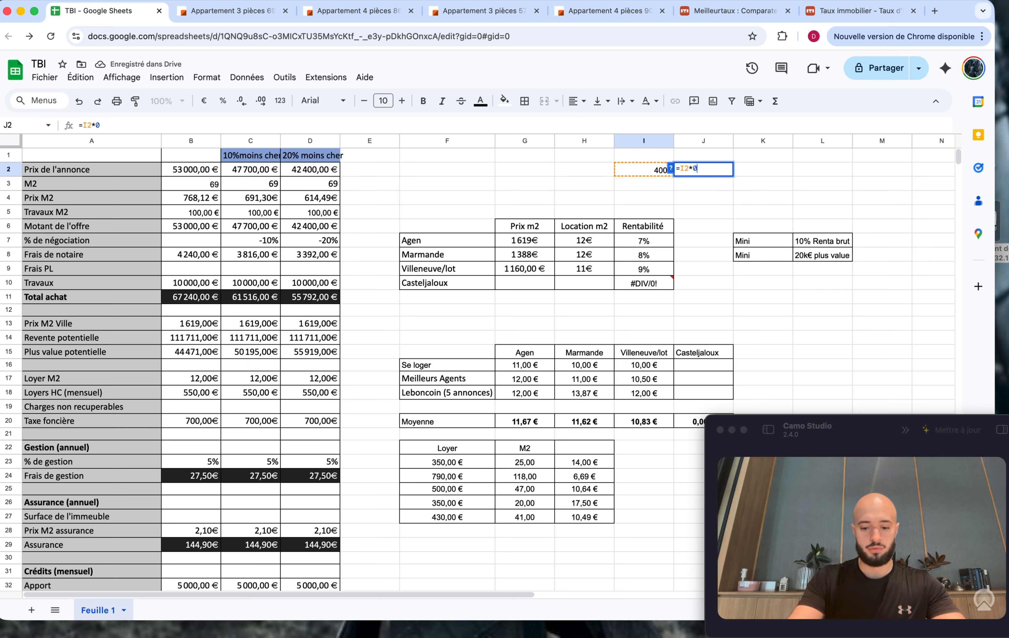
pyautogui.write('?.35')
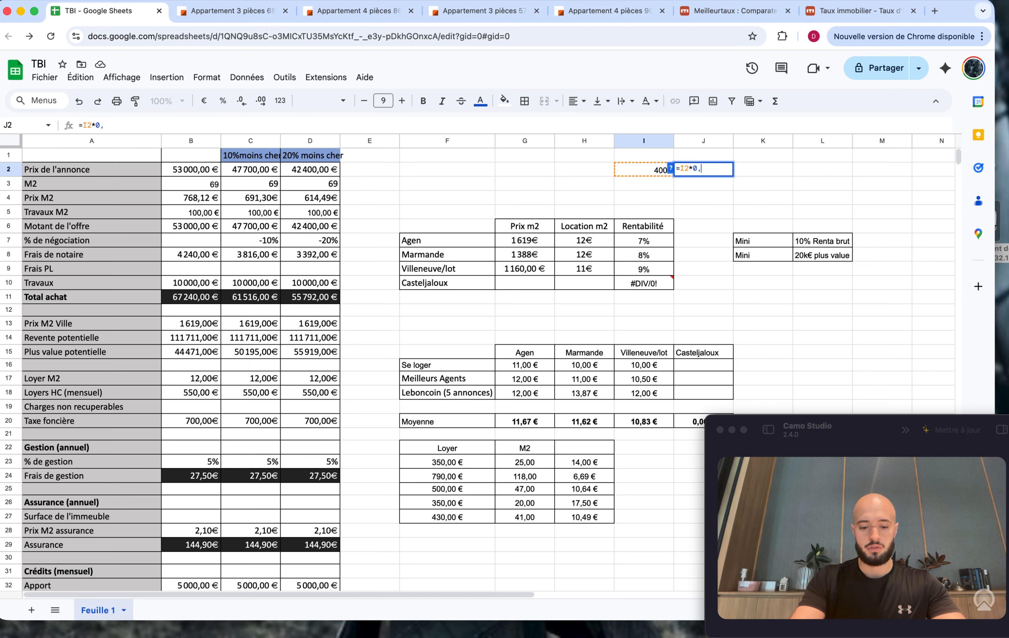
pyautogui.press('Return')
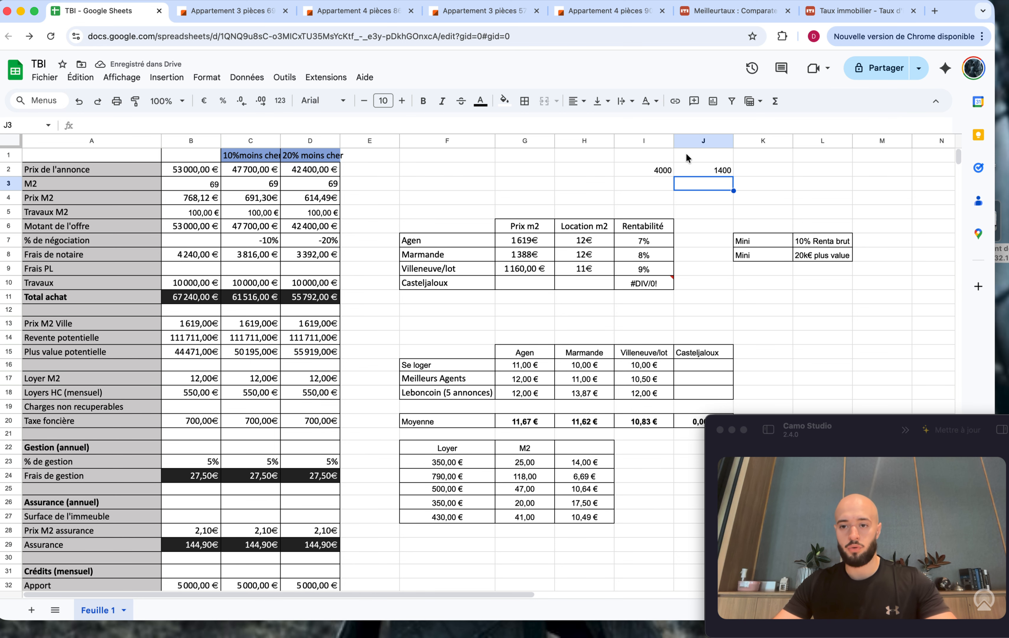
# - Subtract 500 from the J2 amount by entering the formula =J2-500 in K2
pyautogui.click(695, 173)
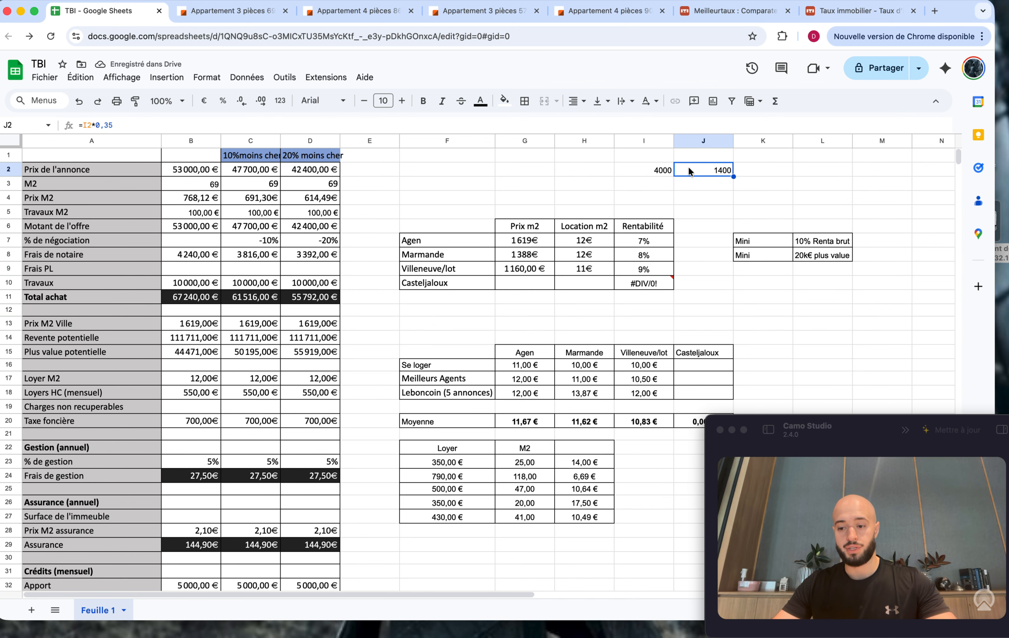
pyautogui.click(761, 173)
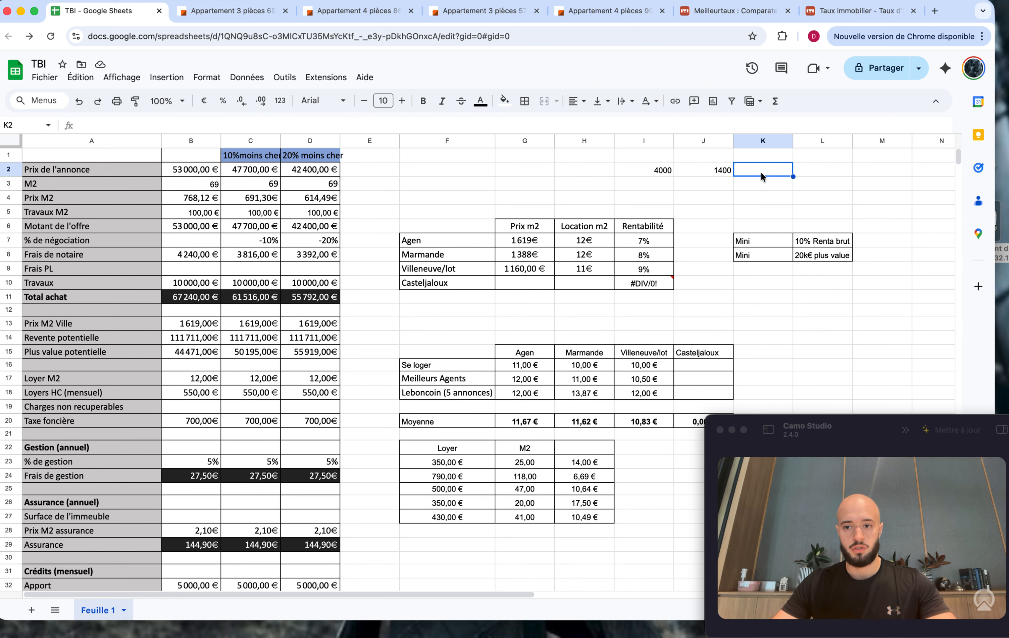
pyautogui.click(709, 172)
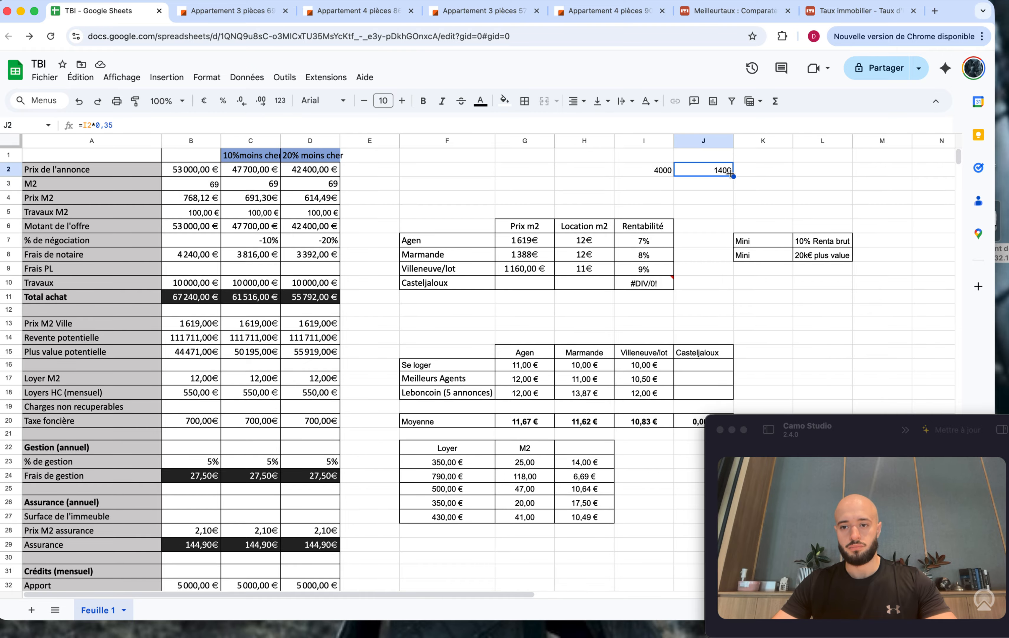
pyautogui.click(753, 174)
pyautogui.write('=')
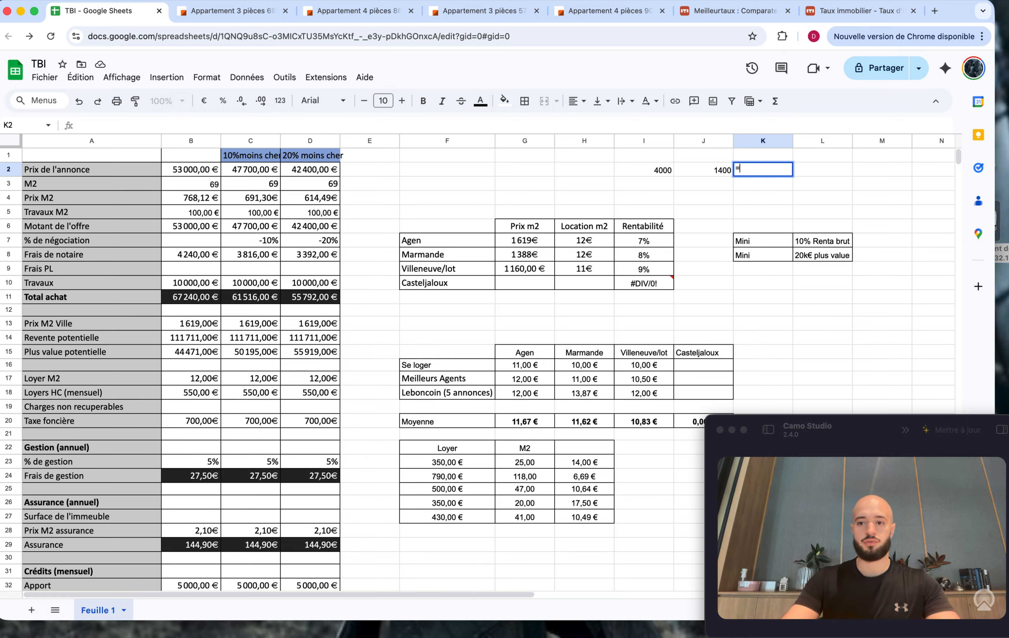
pyautogui.click(717, 171)
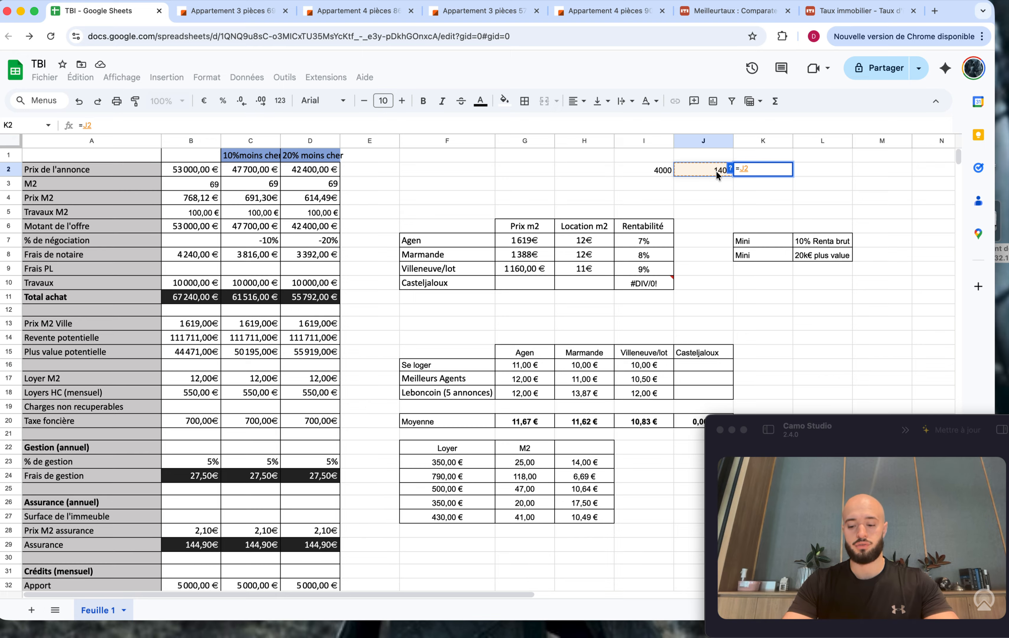
pyautogui.write('-500')
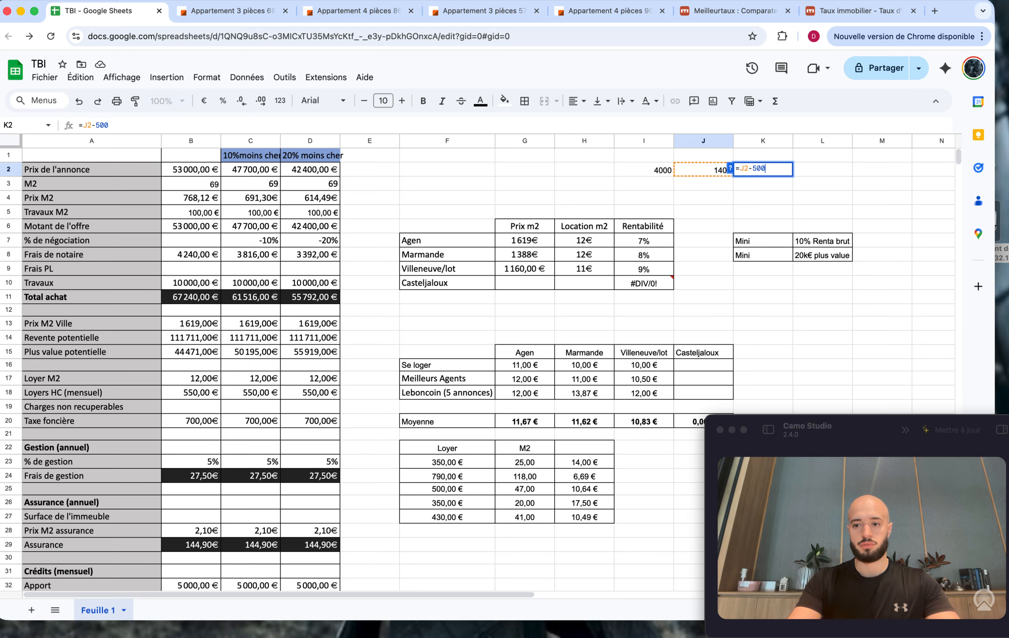
pyautogui.press('Return')
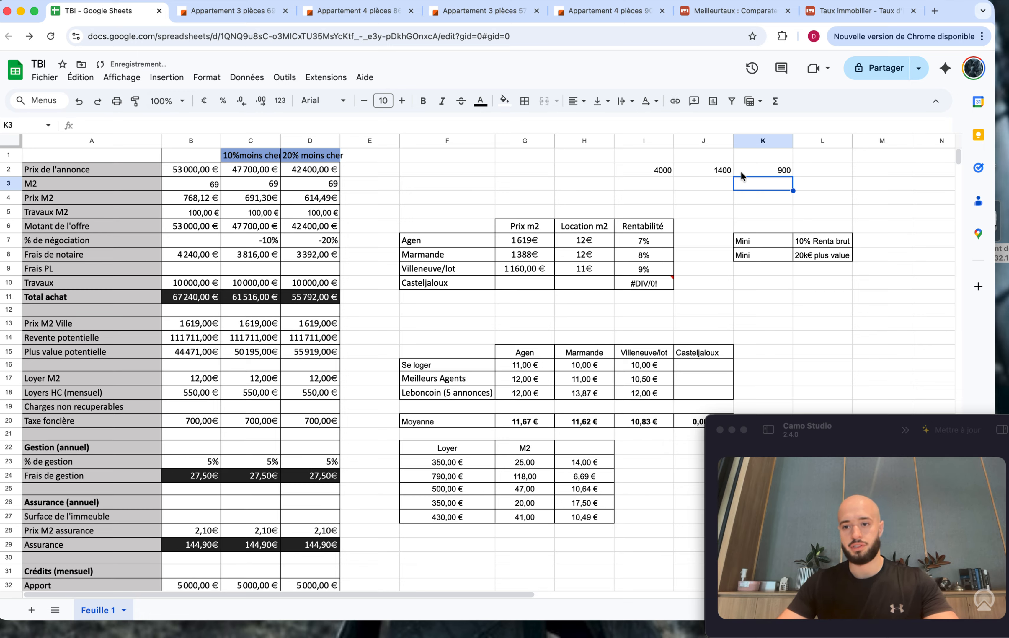
pyautogui.click(797, 171)
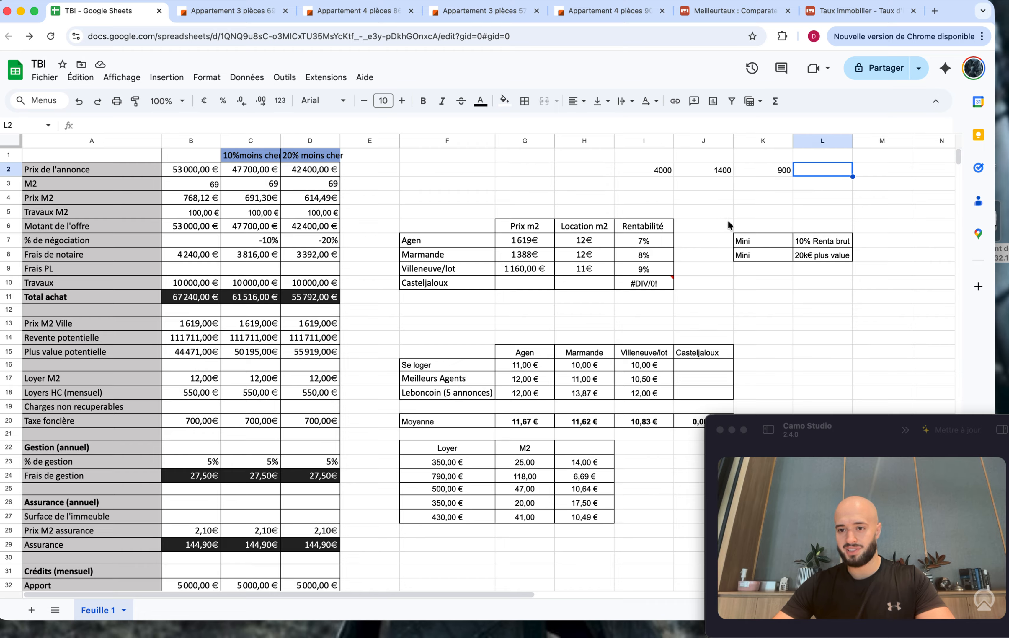
pyautogui.moveTo(658, 169); pyautogui.dragTo(806, 164)
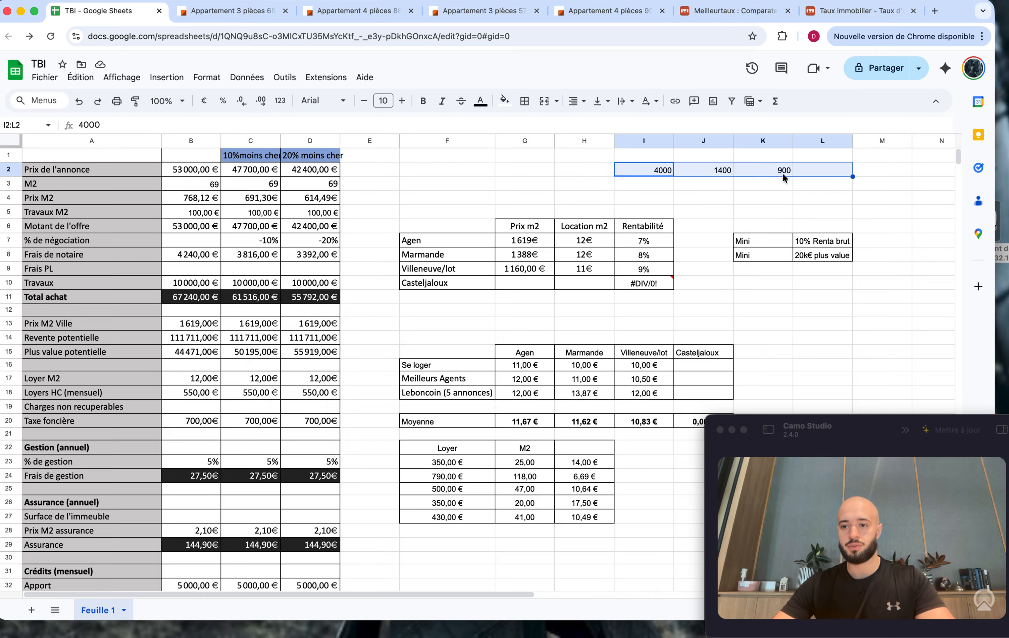
pyautogui.click(821, 200)
pyautogui.click(834, 169)
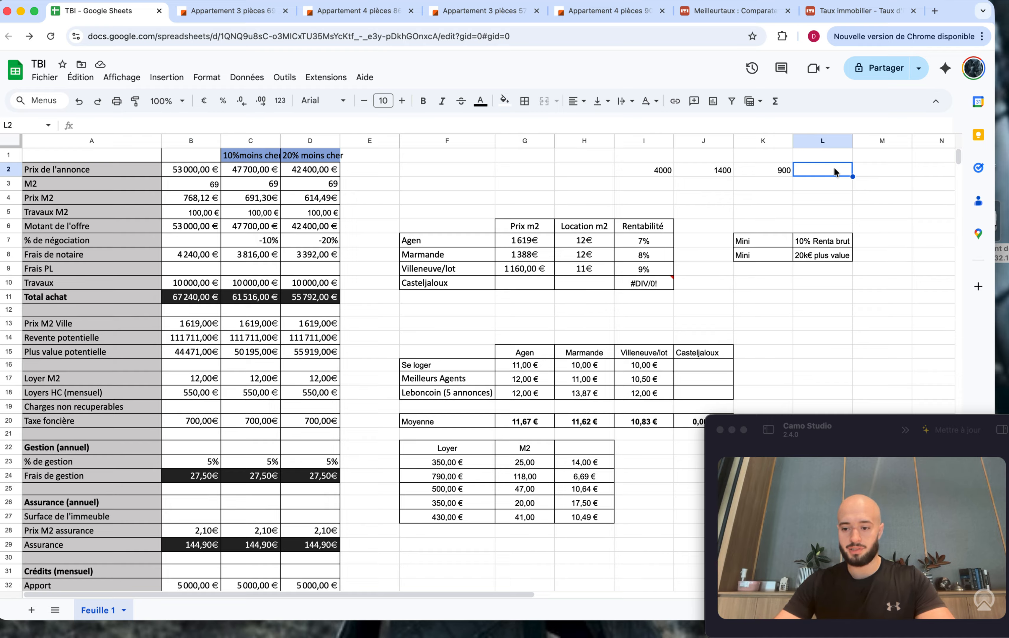
pyautogui.click(821, 186)
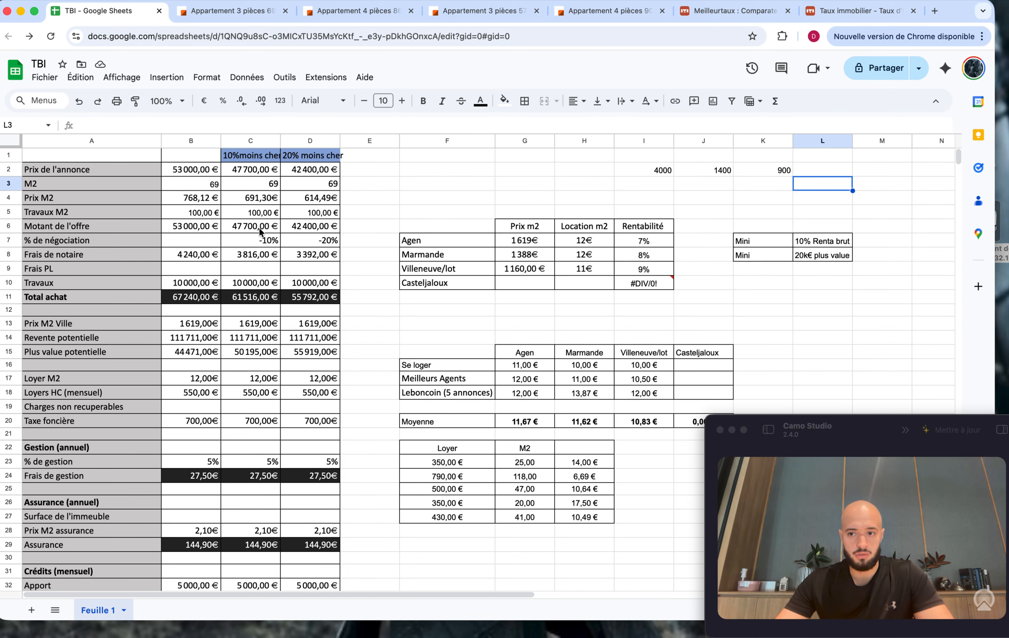
# - Clear the scratch calculation in cells I2 to K2
pyautogui.moveTo(648, 174); pyautogui.dragTo(778, 168)
pyautogui.press('Delete')
pyautogui.click(548, 184)
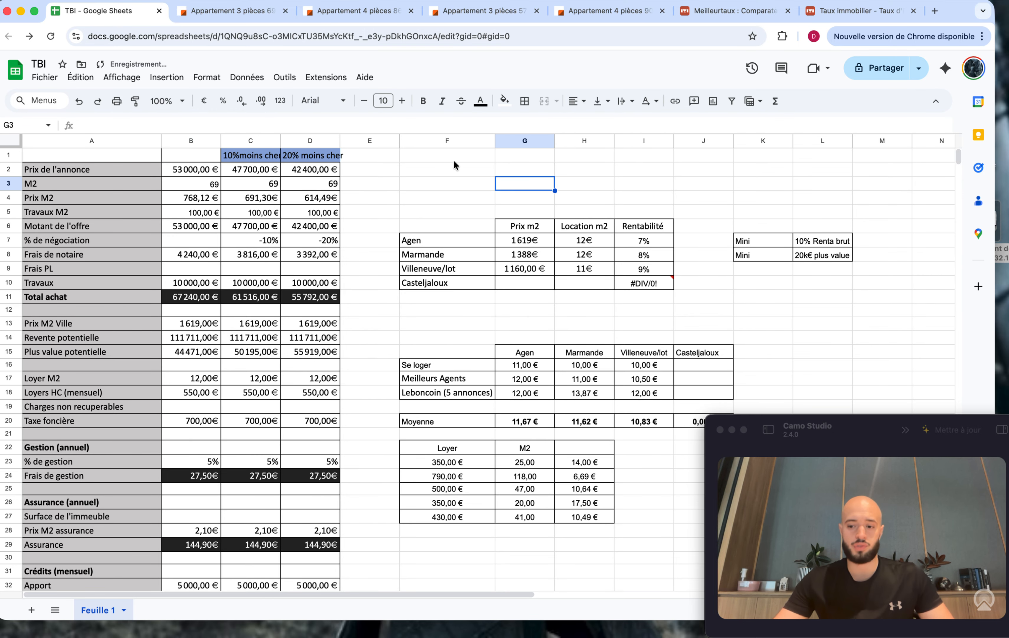
# - Look once more over the 69 m² apartment's figures and listing, and close that listing's page
pyautogui.scroll(-12, 323, 203)
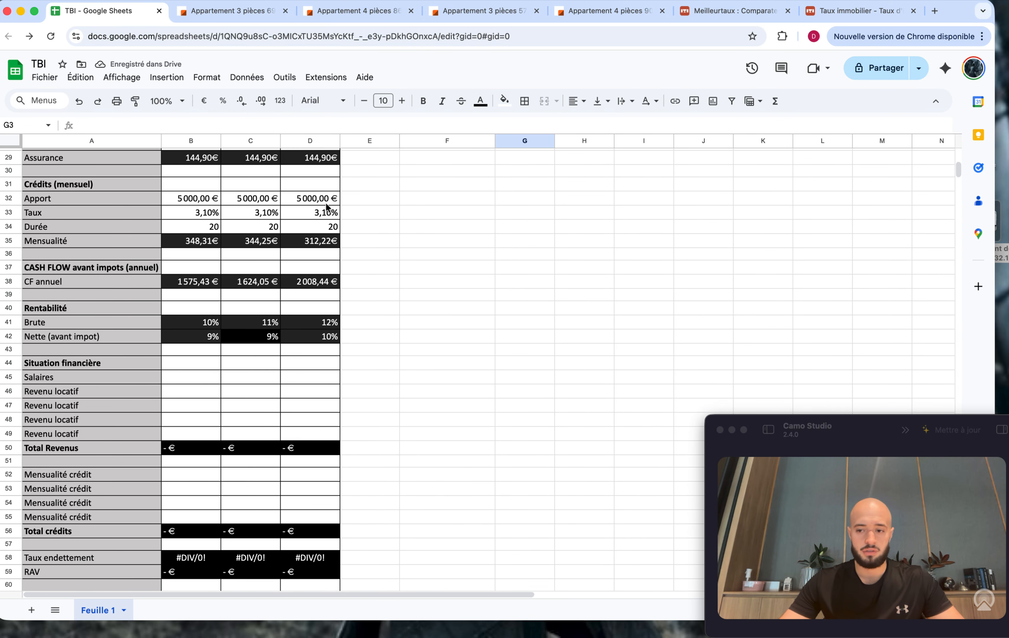
pyautogui.scroll(4, 326, 206)
pyautogui.scroll(1, 327, 206)
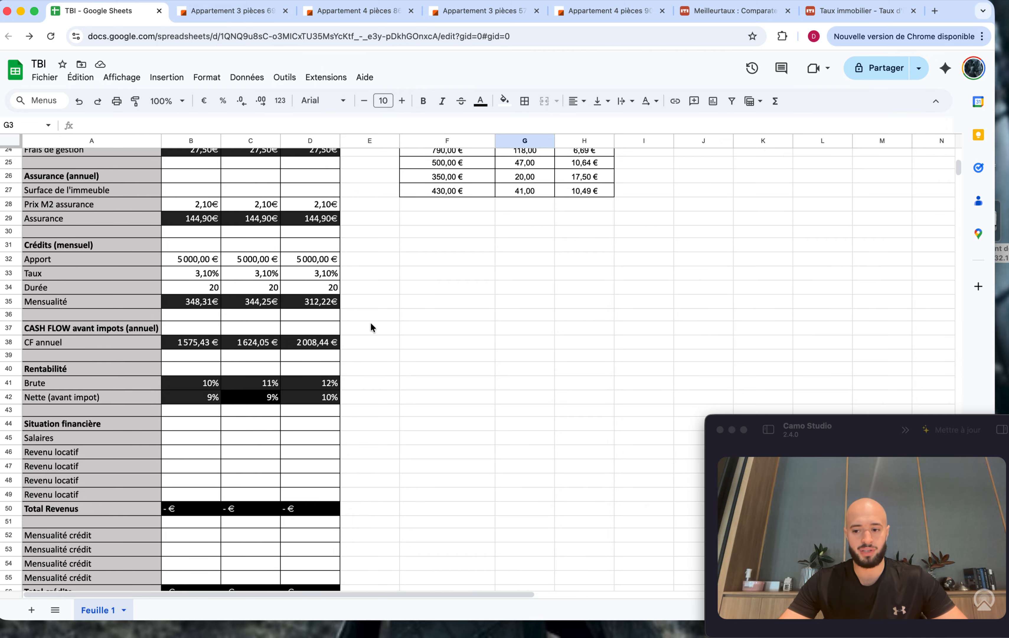
pyautogui.scroll(8, 384, 324)
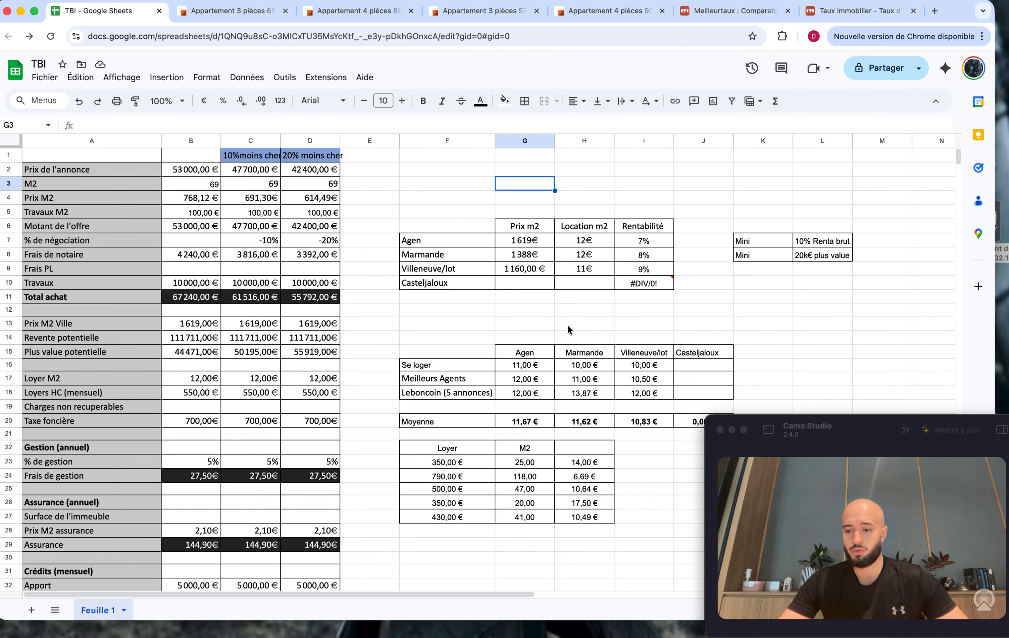
pyautogui.click(232, 11)
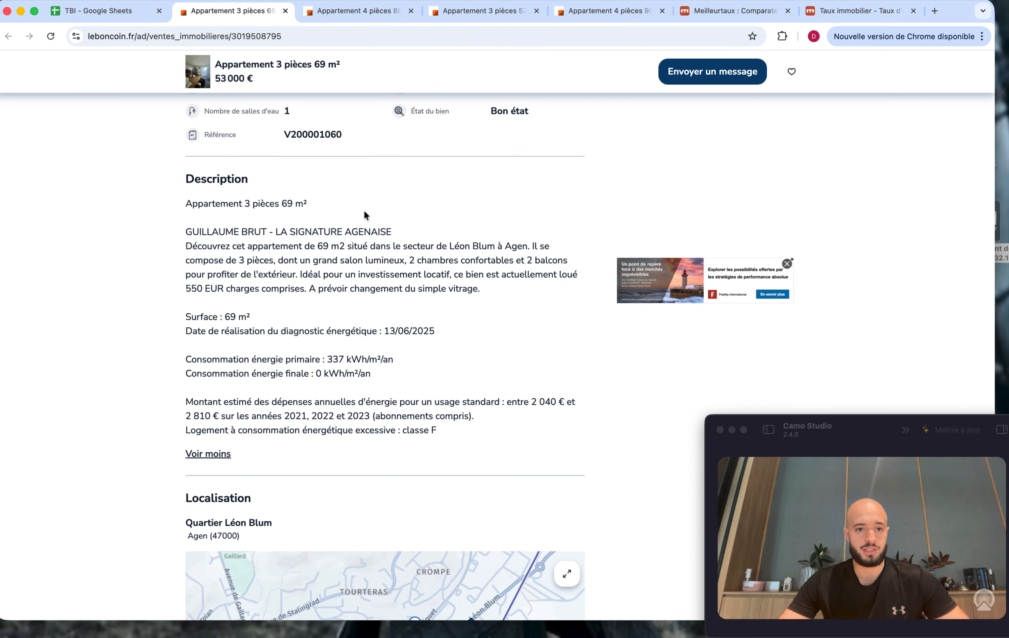
pyautogui.scroll(10, 365, 211)
pyautogui.scroll(3, 288, 82)
pyautogui.click(285, 10)
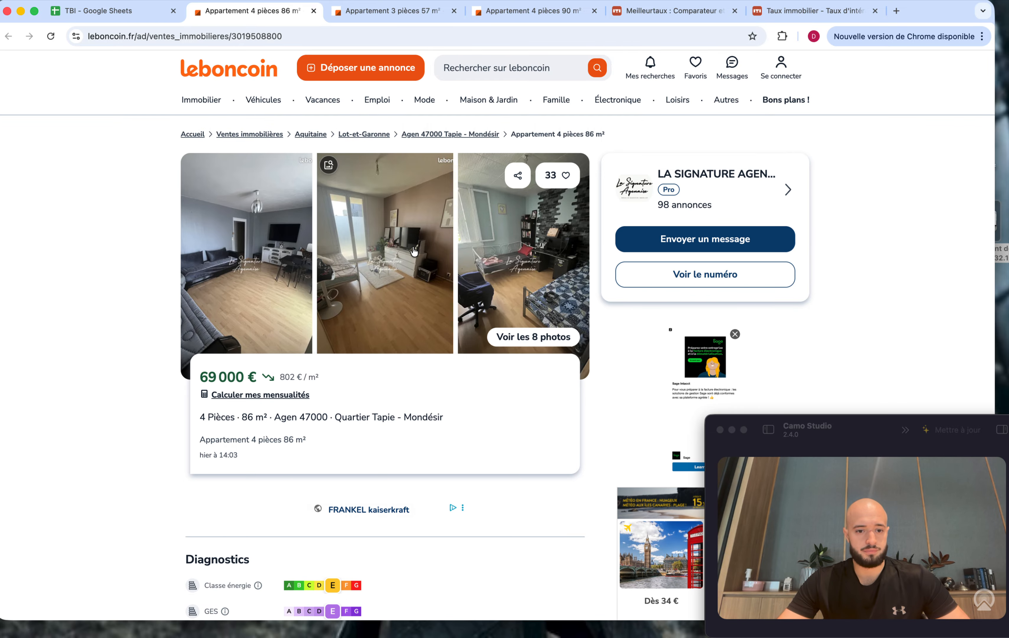
# - Return to the TBI spreadsheet and set the listing price (Prix de l'annonce) in B2 to 69000
pyautogui.click(98, 11)
pyautogui.click(176, 171)
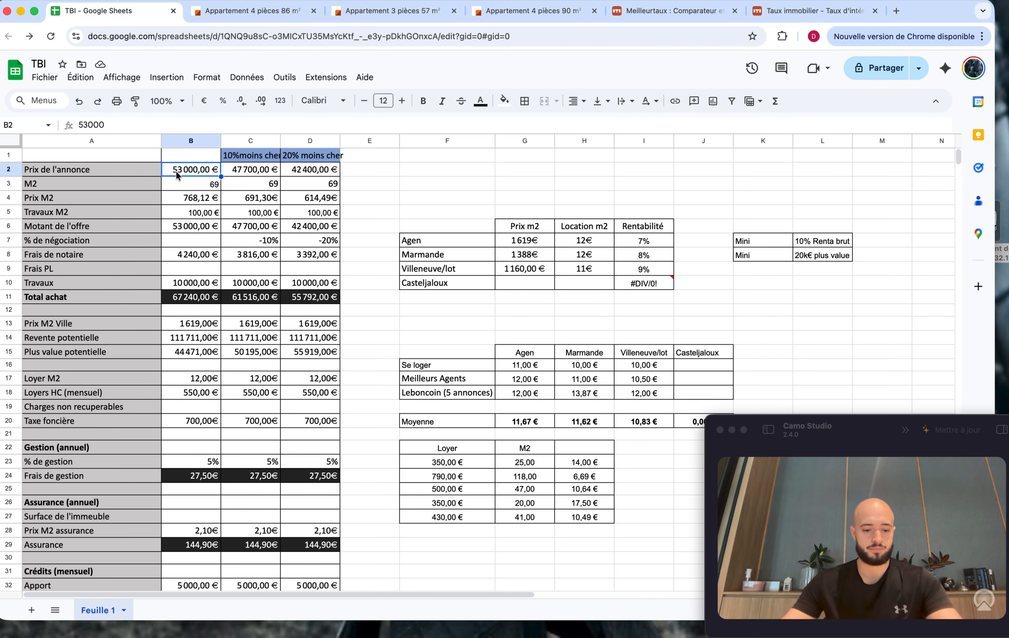
pyautogui.write('69000')
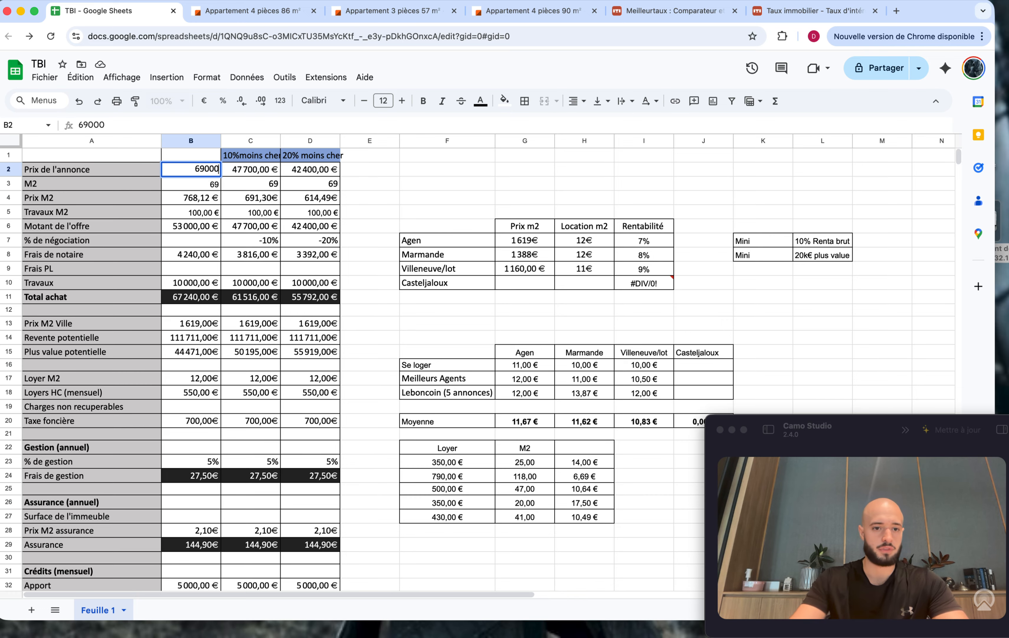
pyautogui.click(459, 182)
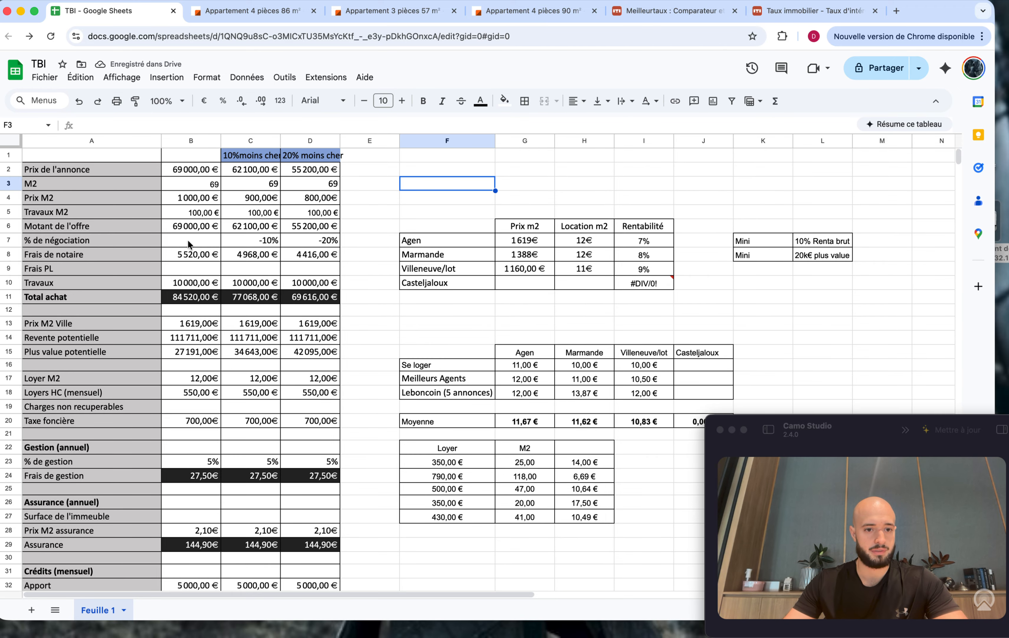
pyautogui.click(188, 282)
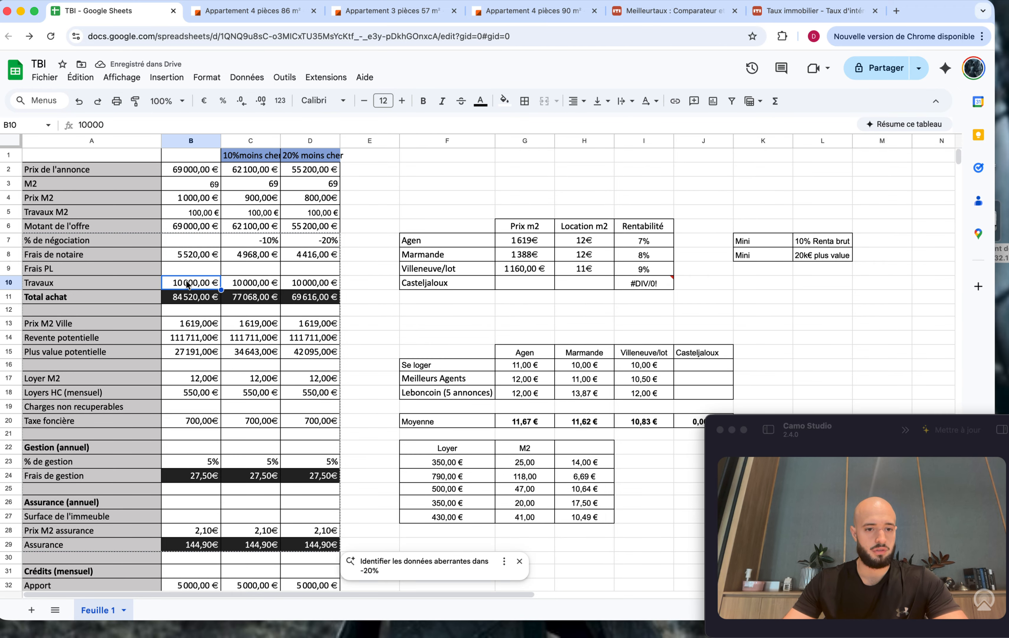
pyautogui.click(449, 182)
# - Examine the 86 m² apartment listing on leboncoin, covering its full description, rental status, location, energy diagnostics and surface area
pyautogui.click(252, 11)
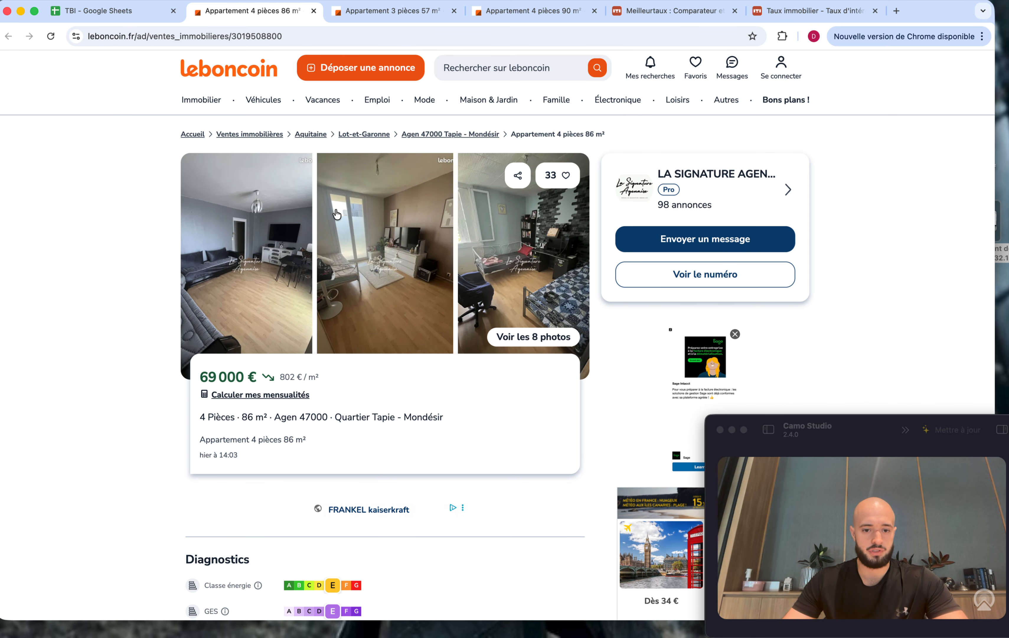
pyautogui.scroll(-5, 387, 292)
pyautogui.scroll(-5, 387, 292)
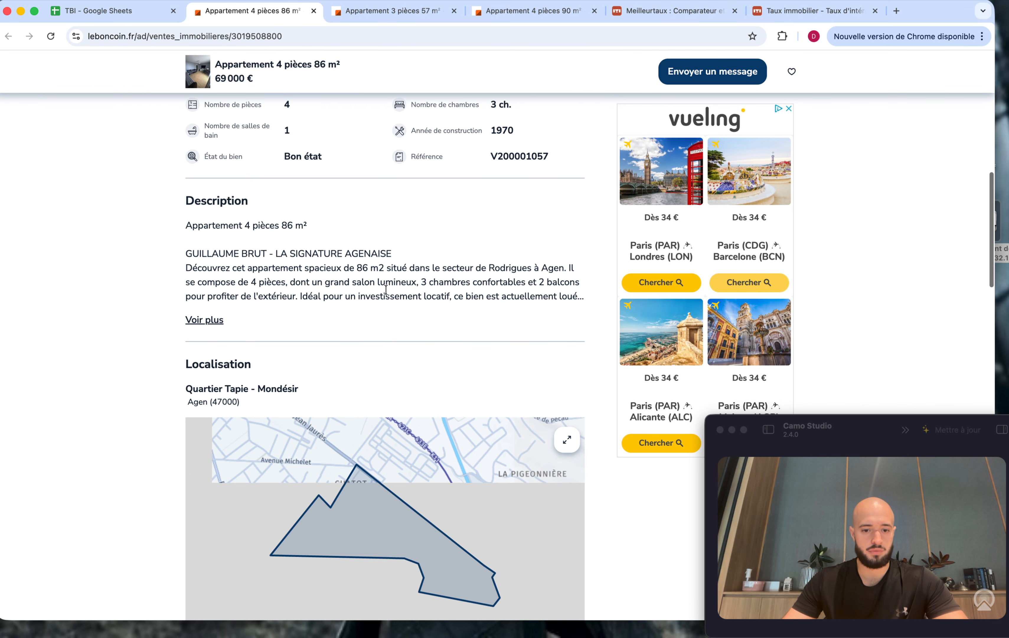
pyautogui.click(201, 318)
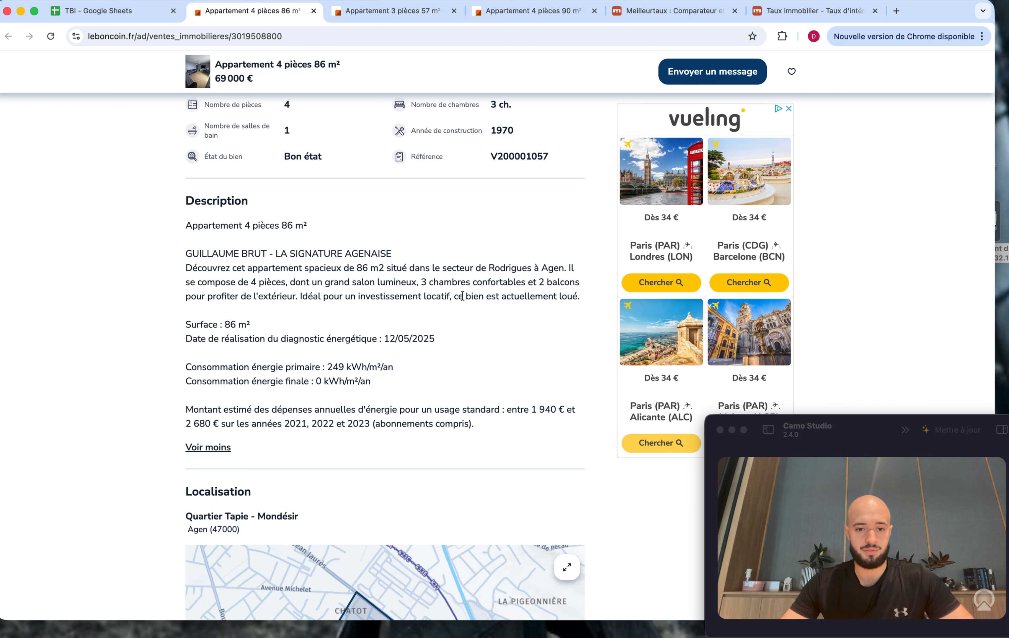
pyautogui.click(212, 448)
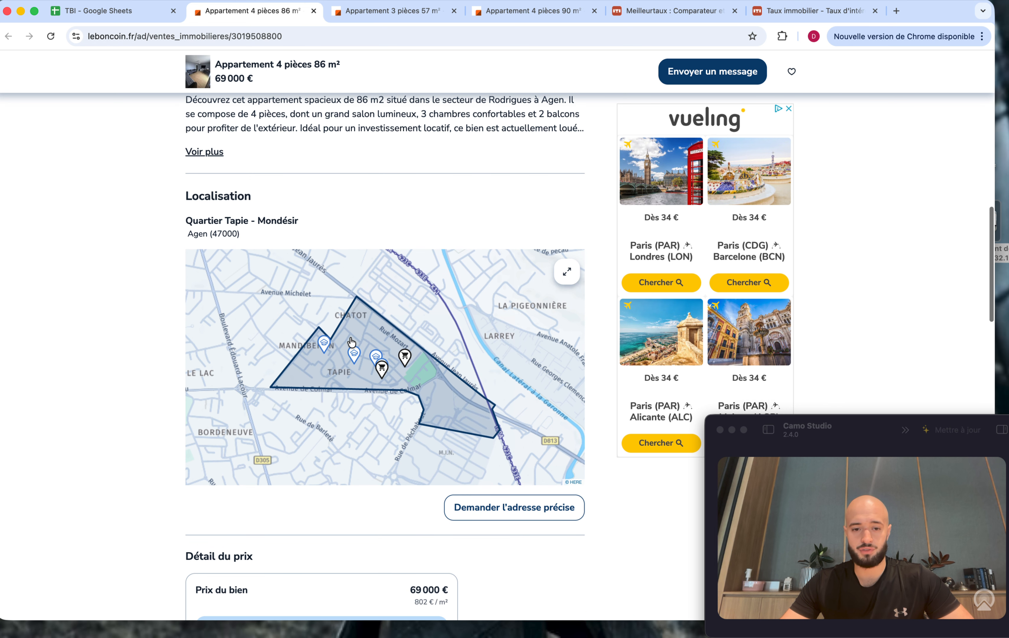
pyautogui.scroll(5, 366, 307)
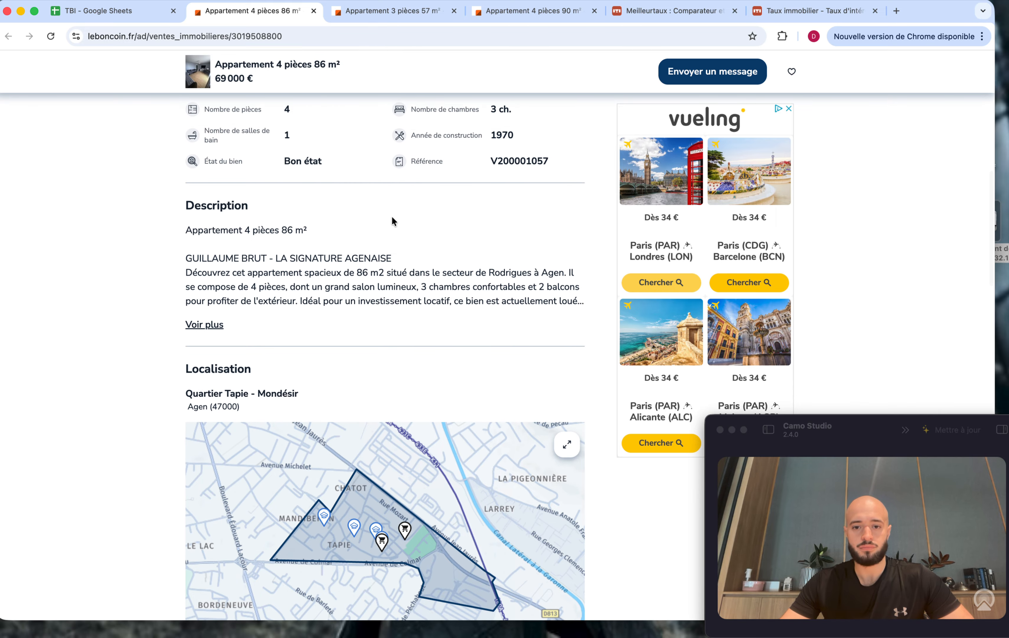
pyautogui.click(210, 324)
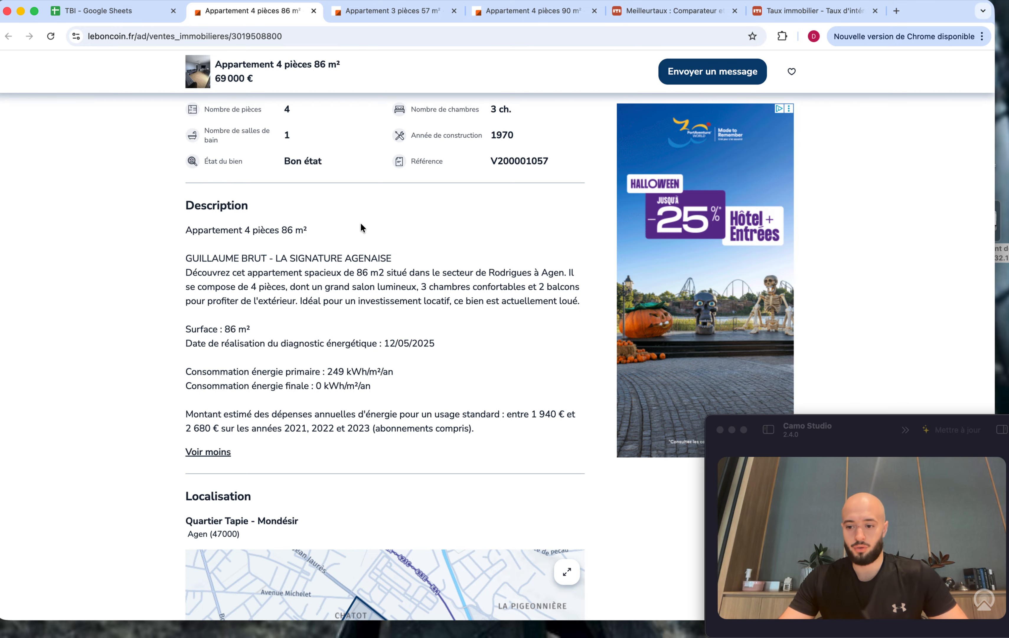
pyautogui.scroll(1, 399, 217)
pyautogui.scroll(5, 399, 218)
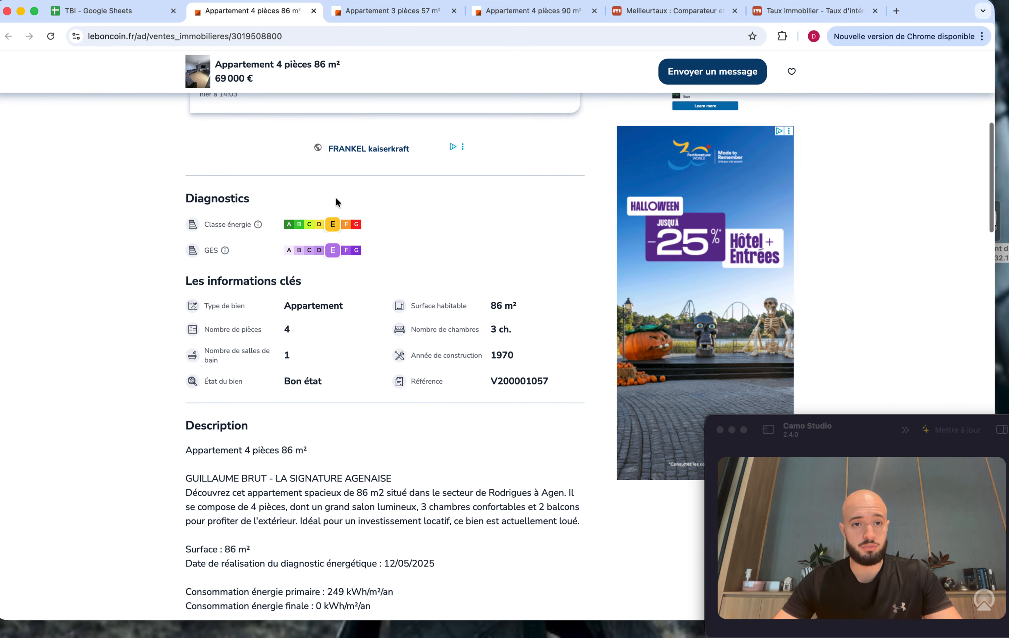
pyautogui.scroll(6, 326, 217)
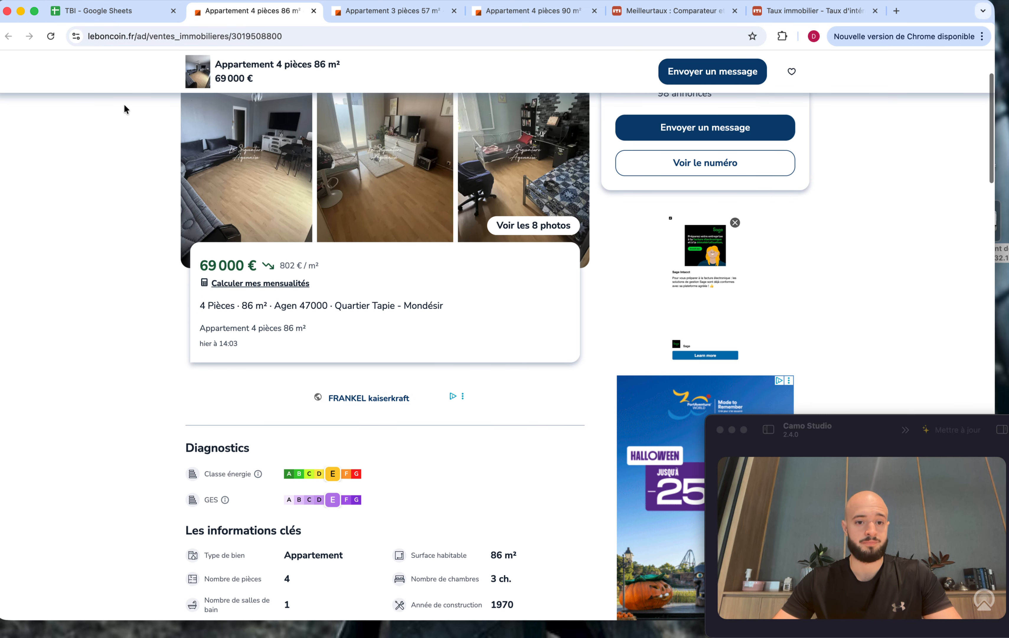
# - Back in the TBI spreadsheet, set the surface (M2) in B3 to 86 and check the recalculated purchase, resale and rent figures
pyautogui.click(94, 17)
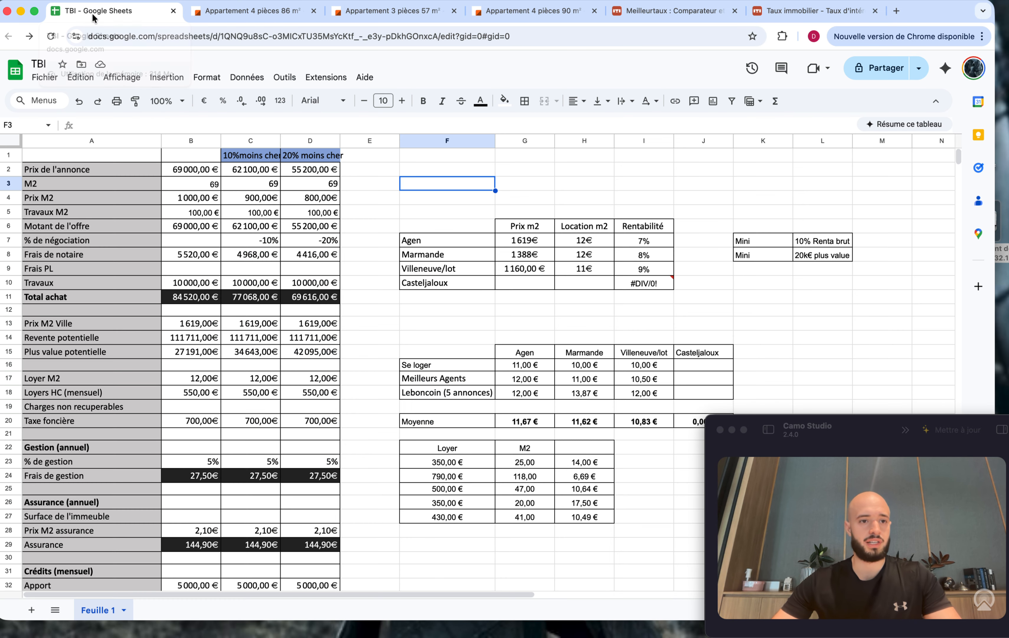
pyautogui.click(200, 184)
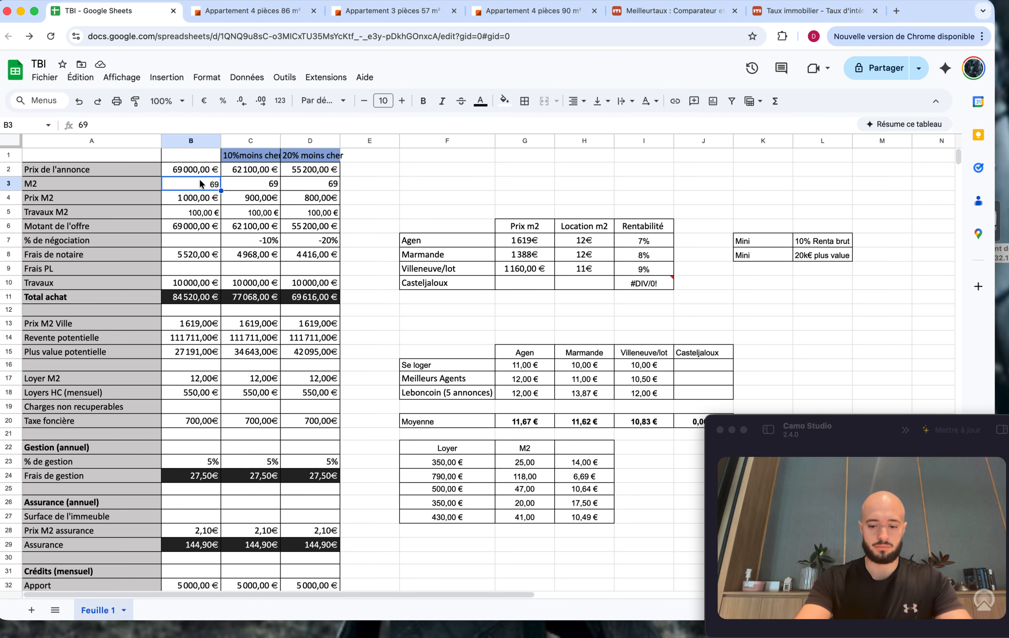
pyautogui.write('86')
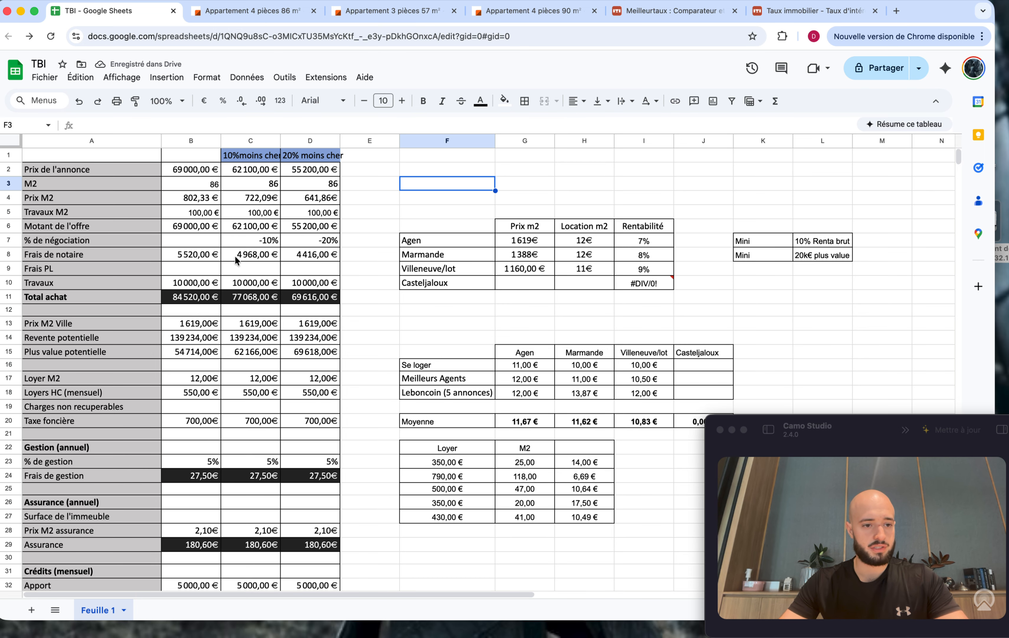
pyautogui.scroll(-2, 234, 255)
pyautogui.hscroll(-1, 200, 261)
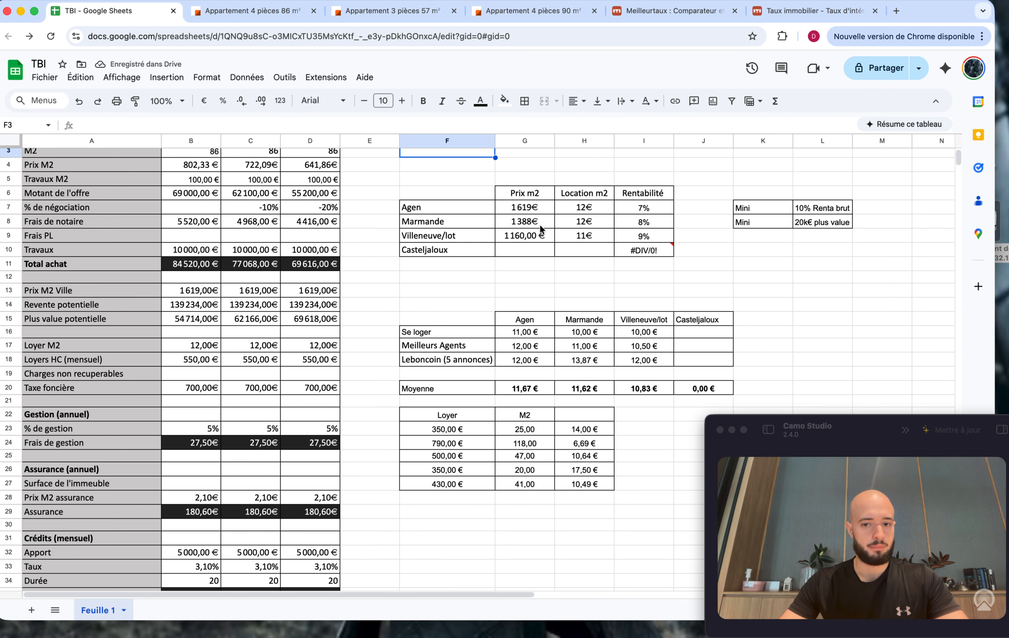
pyautogui.scroll(-1, 196, 296)
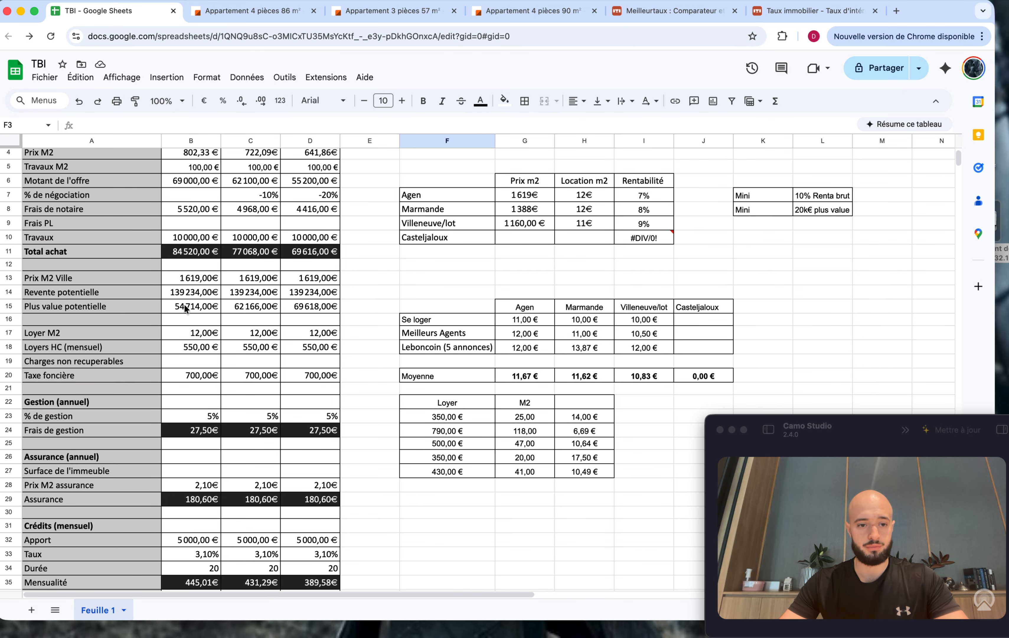
pyautogui.scroll(1, 222, 300)
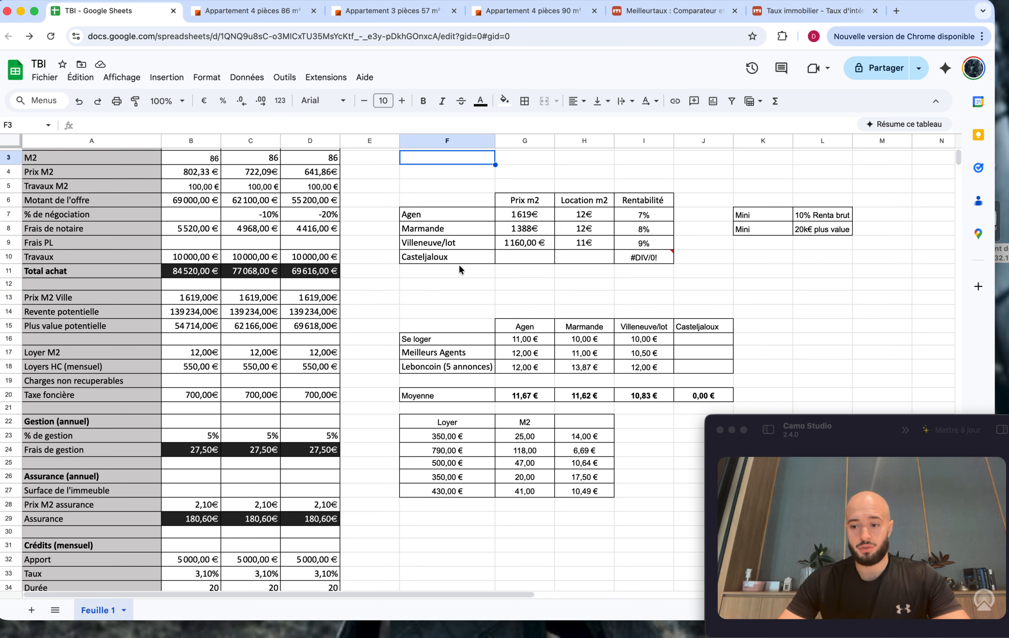
# - Compare Agen's price per m² in G7 with B13, and try 1200 as the city price (Prix M2 Ville) in B13
pyautogui.click(522, 216)
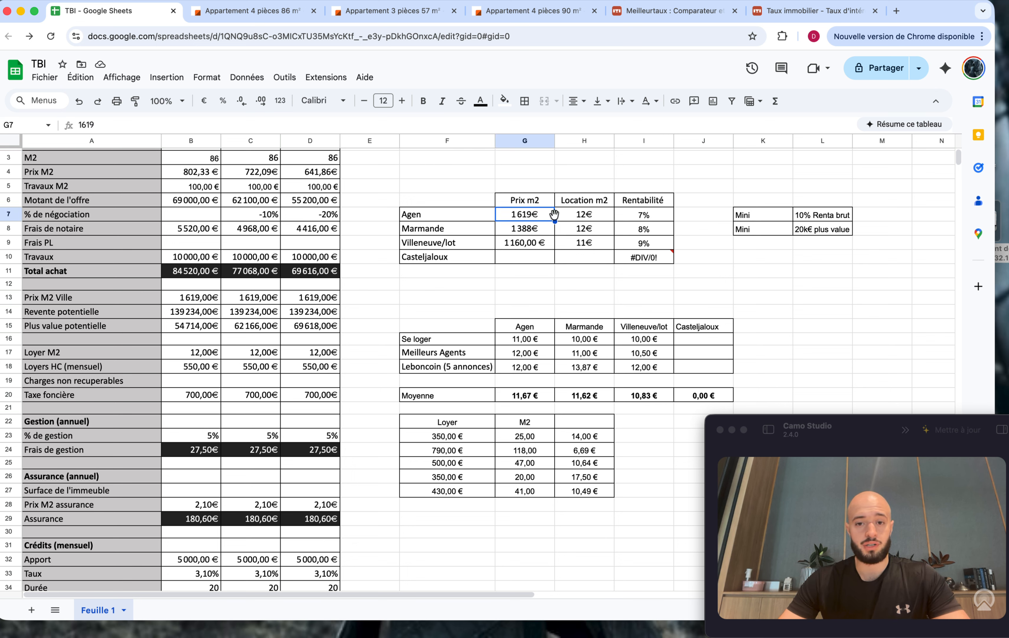
pyautogui.click(189, 301)
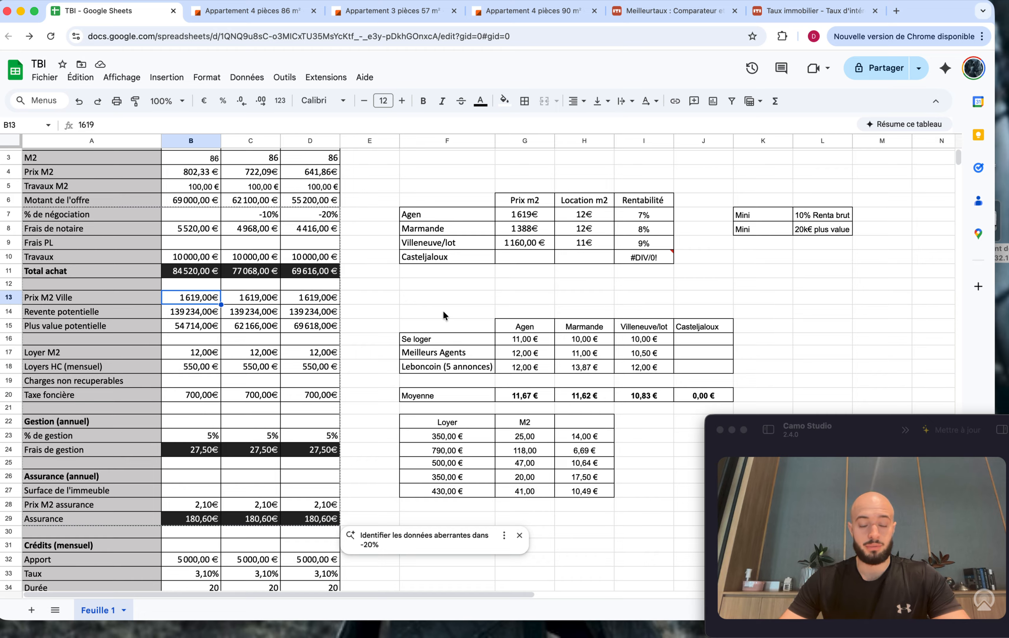
pyautogui.write('1200')
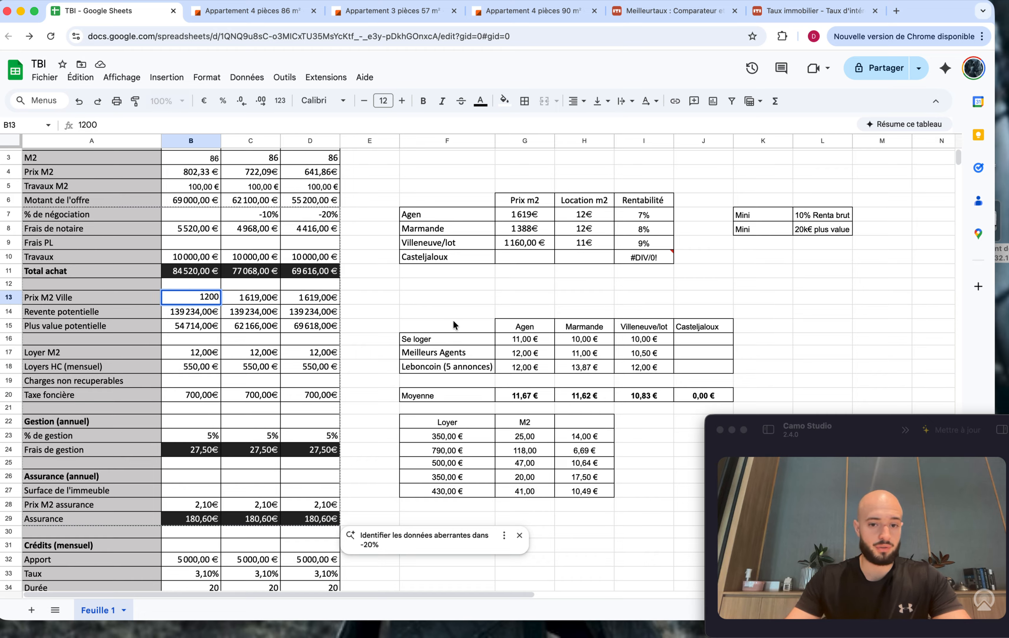
pyautogui.click(470, 316)
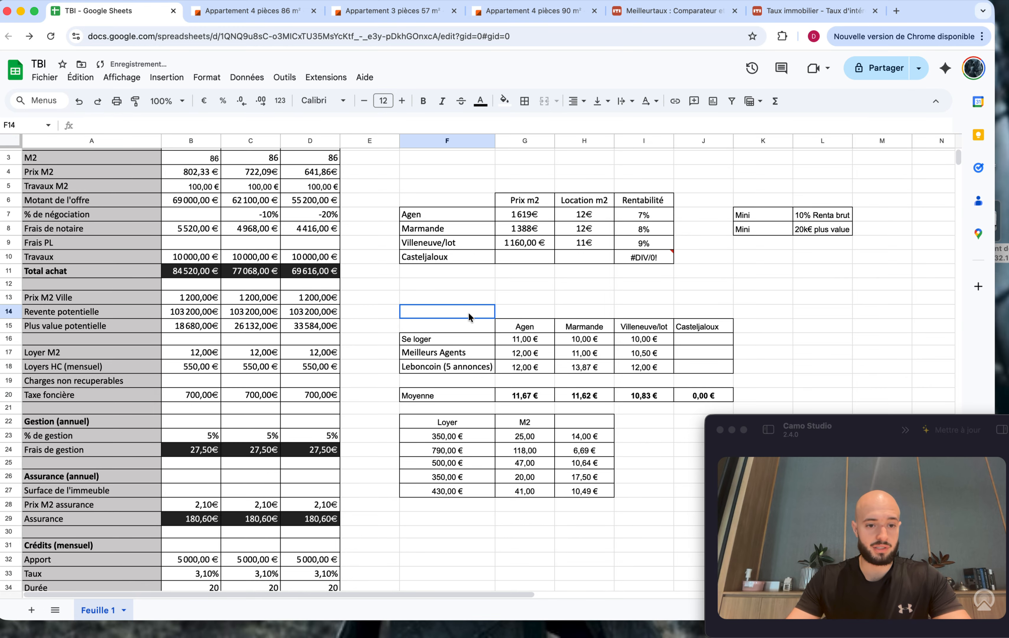
# - Test the resale estimate with a city price of 1000 in B13, and set B13 back to 1200
pyautogui.click(189, 301)
pyautogui.write('1 000')
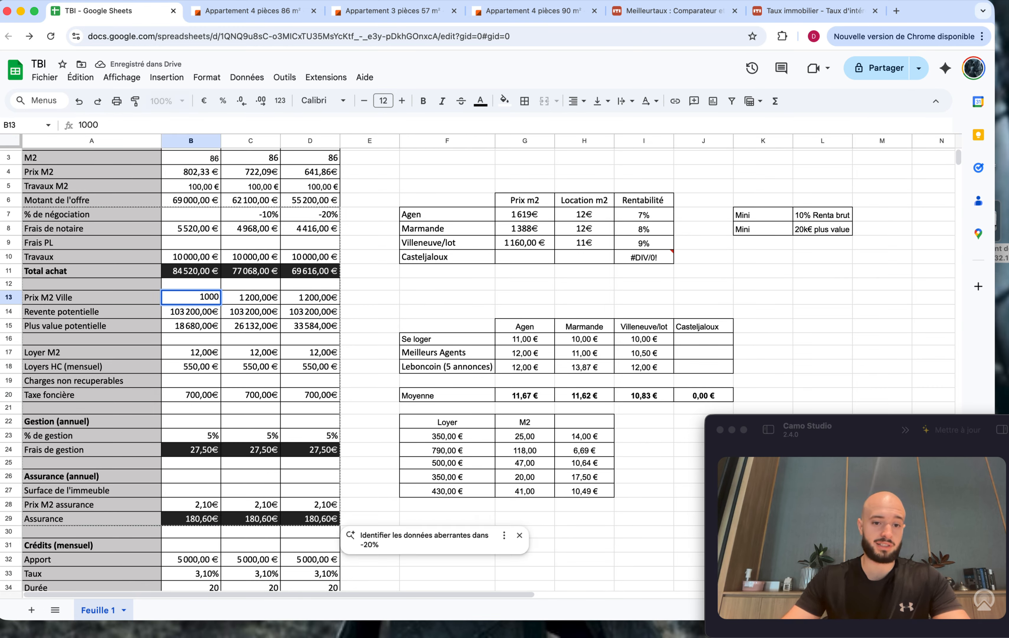
pyautogui.click(431, 313)
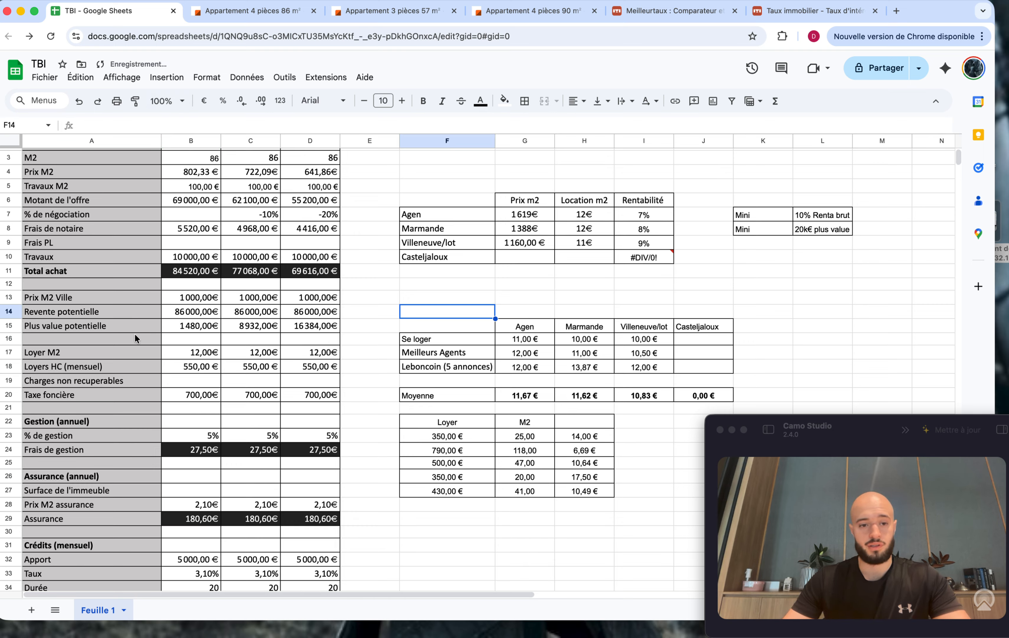
pyautogui.click(180, 297)
pyautogui.write('1200')
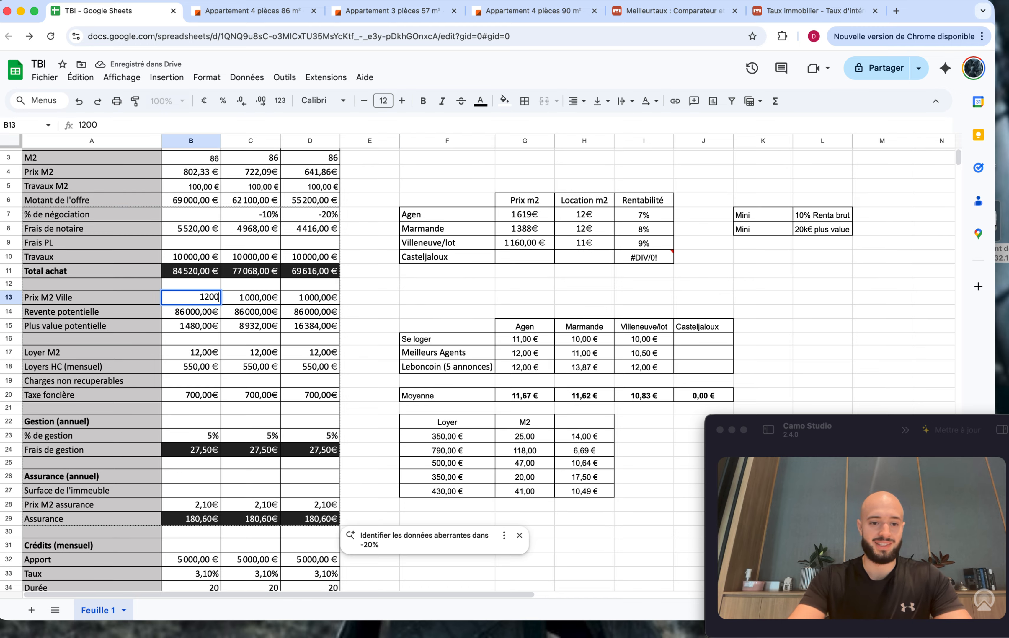
pyautogui.click(444, 298)
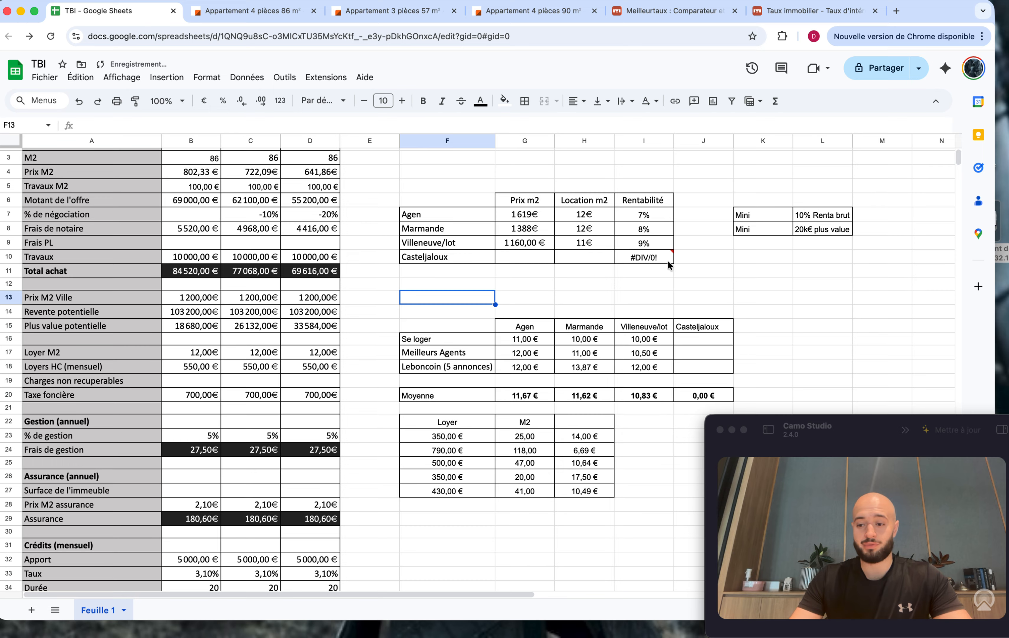
# - Link the city price per m² in B13 to Agen's price with the formula =G7
pyautogui.click(184, 296)
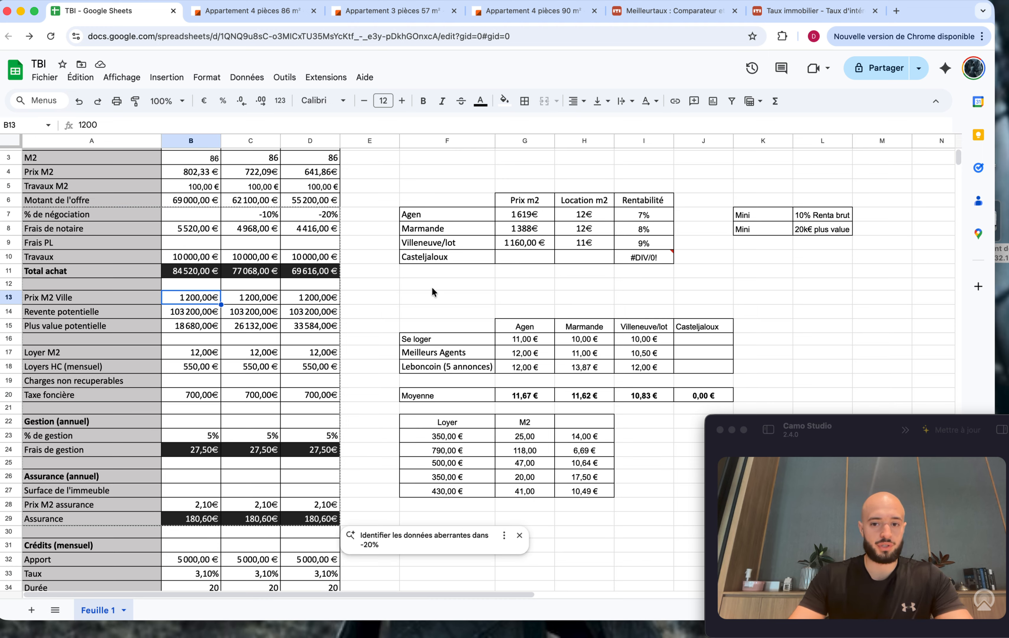
pyautogui.write('=')
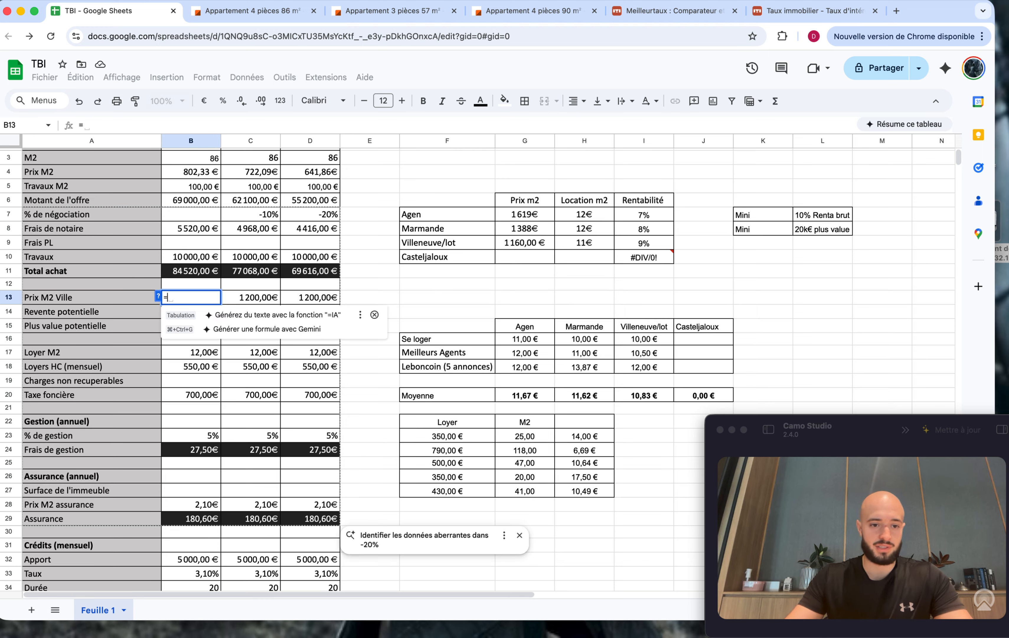
pyautogui.click(525, 215)
pyautogui.press('Return')
pyautogui.click(436, 316)
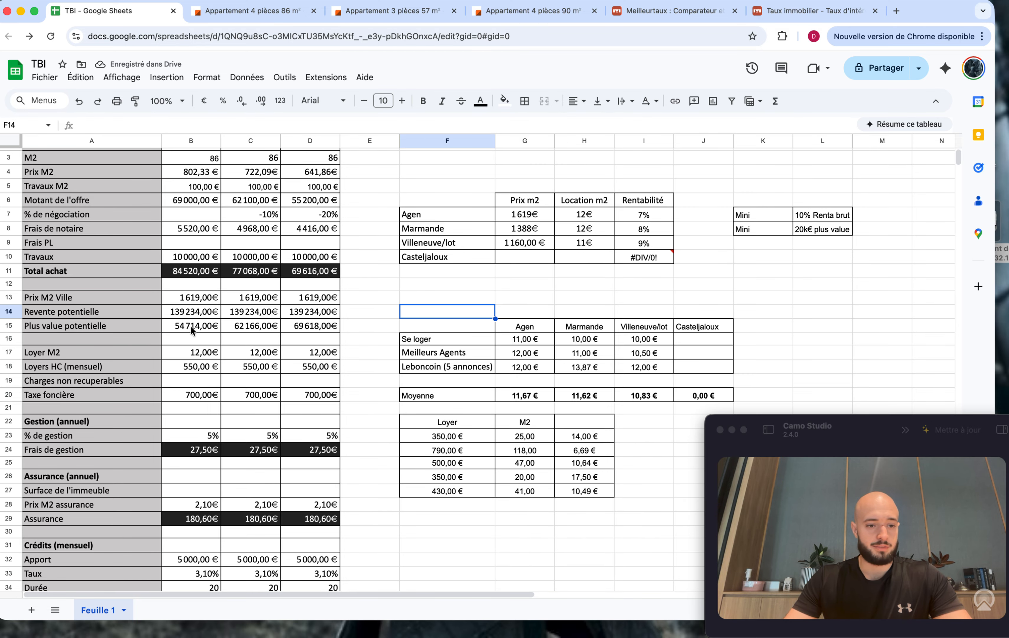
# - Calculate the monthly rent excluding charges (Loyers HC) in B18 with the formula =B3*B17
pyautogui.scroll(-2, 191, 330)
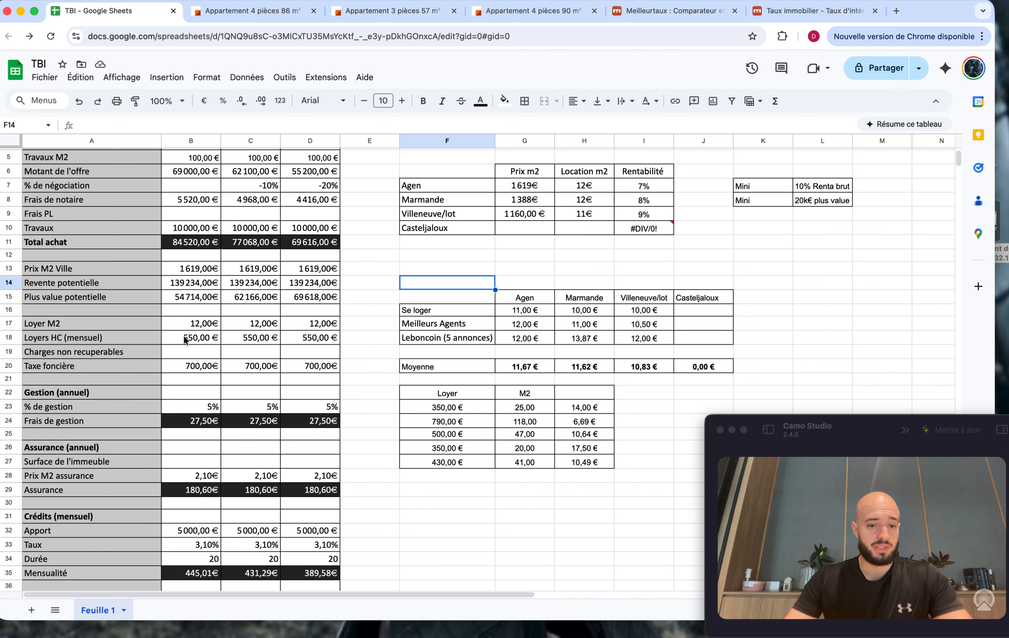
pyautogui.click(185, 339)
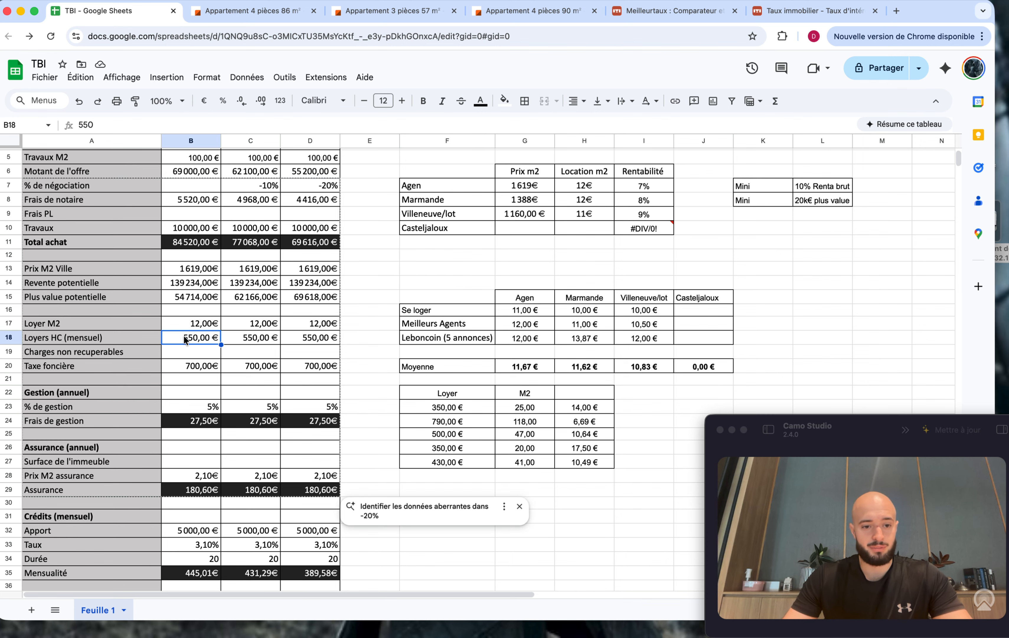
pyautogui.write('=')
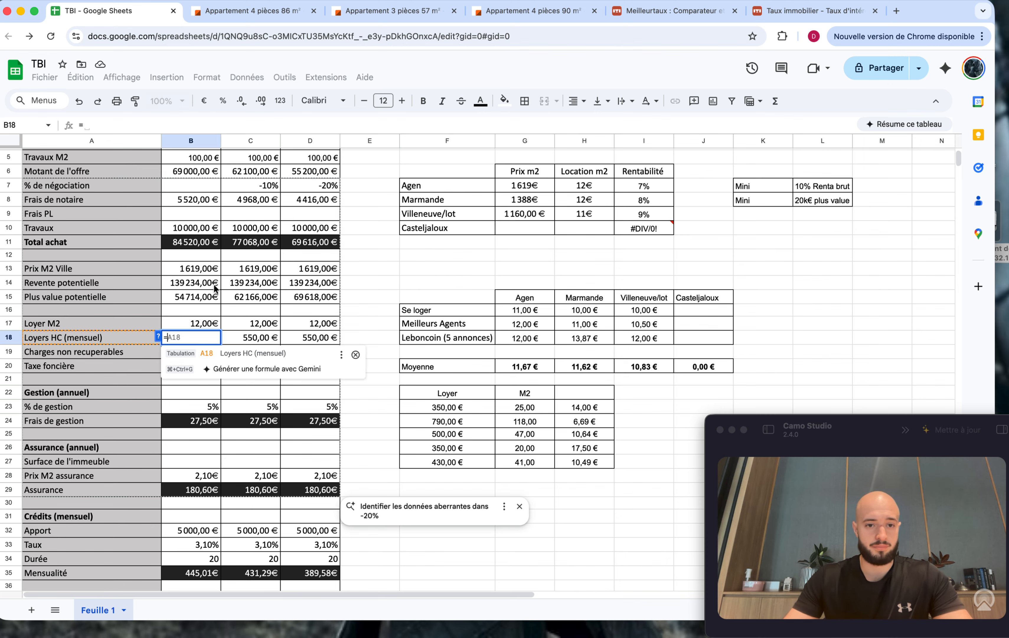
pyautogui.scroll(3, 217, 270)
pyautogui.click(214, 186)
pyautogui.write('*')
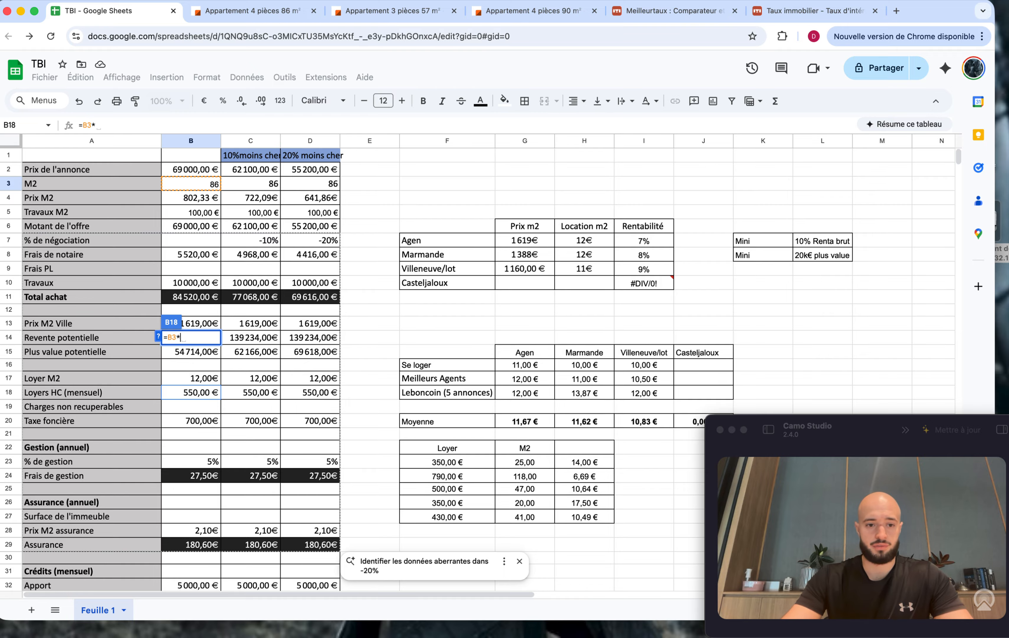
pyautogui.scroll(-5, 196, 358)
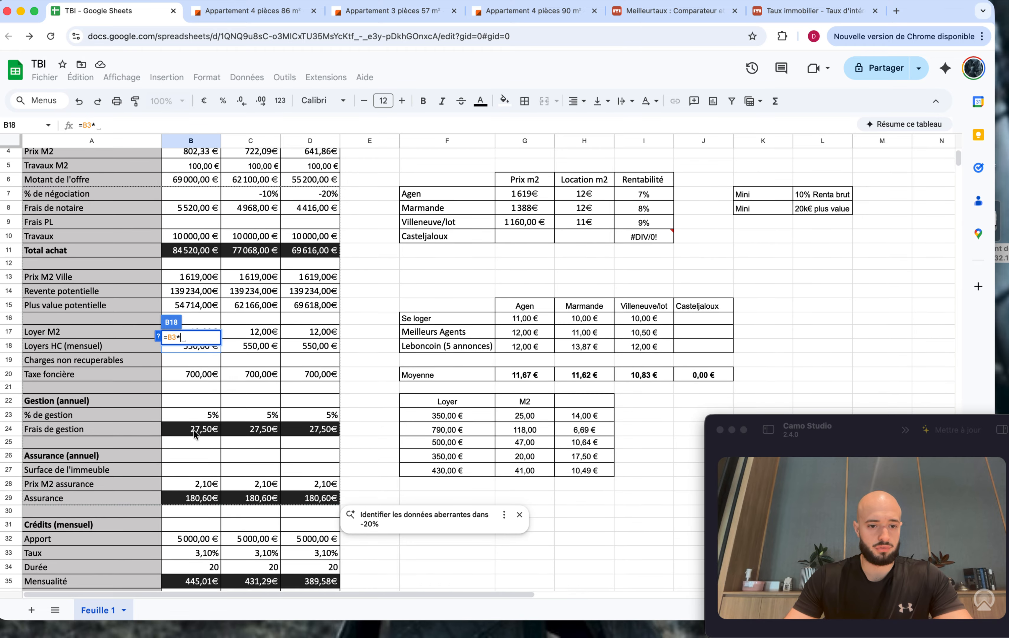
pyautogui.click(200, 274)
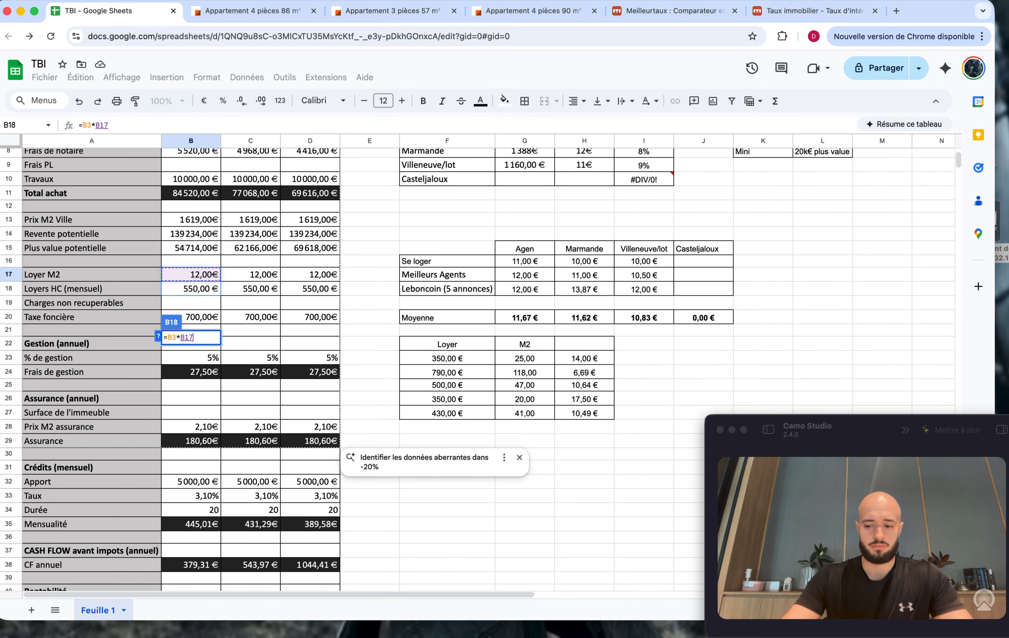
pyautogui.press('Return')
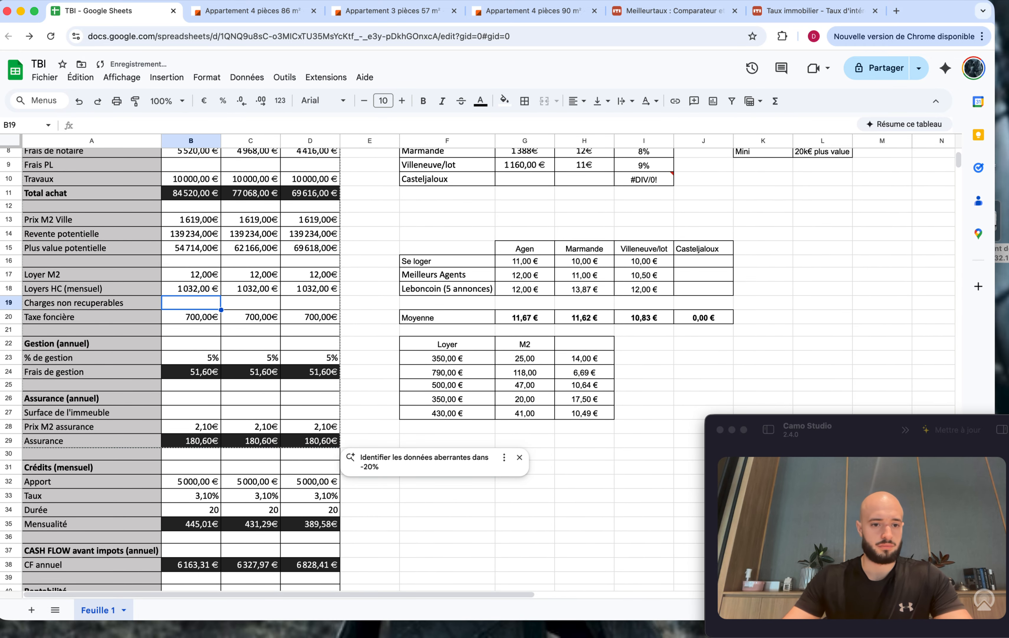
# - Replace the rent formula in B18 with a fixed monthly rent of 750
pyautogui.click(195, 290)
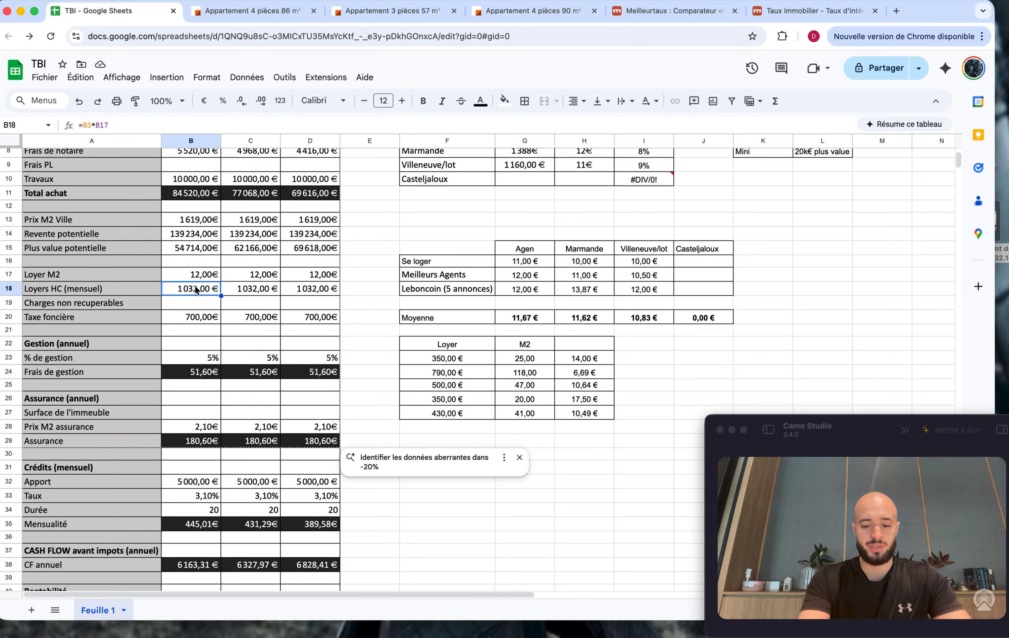
pyautogui.write('750')
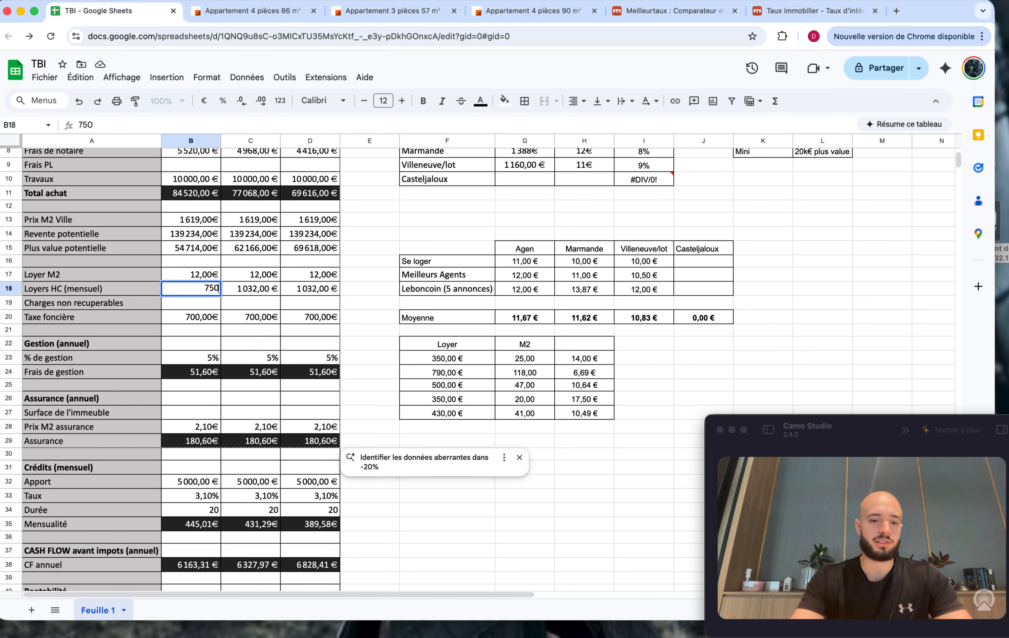
pyautogui.click(382, 214)
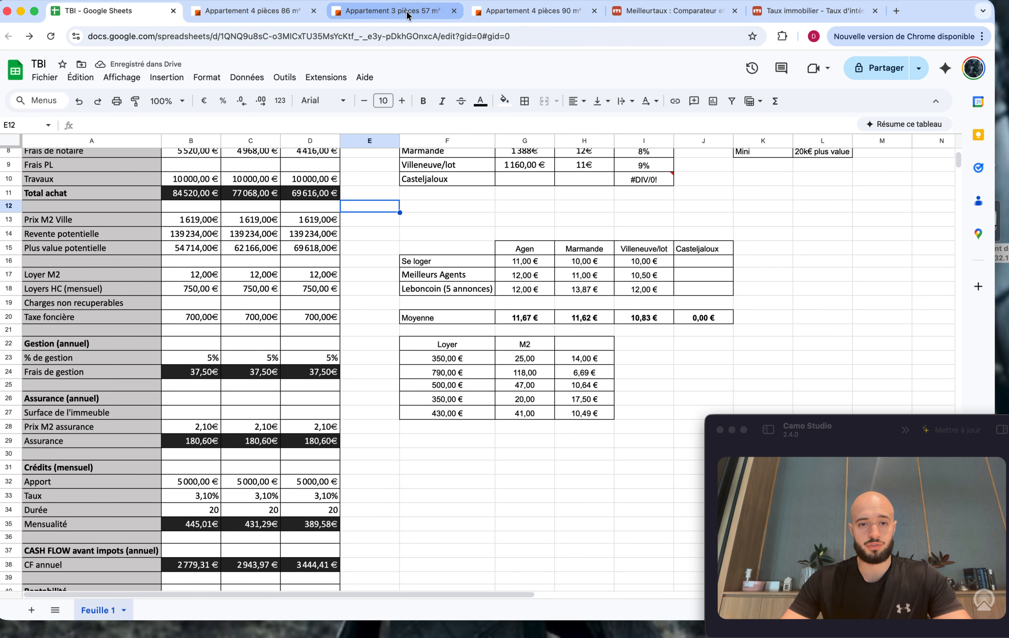
# - Load leboncoin's apartment rental listings for Marmande in place of the Meilleurtaux home page
pyautogui.click(642, 6)
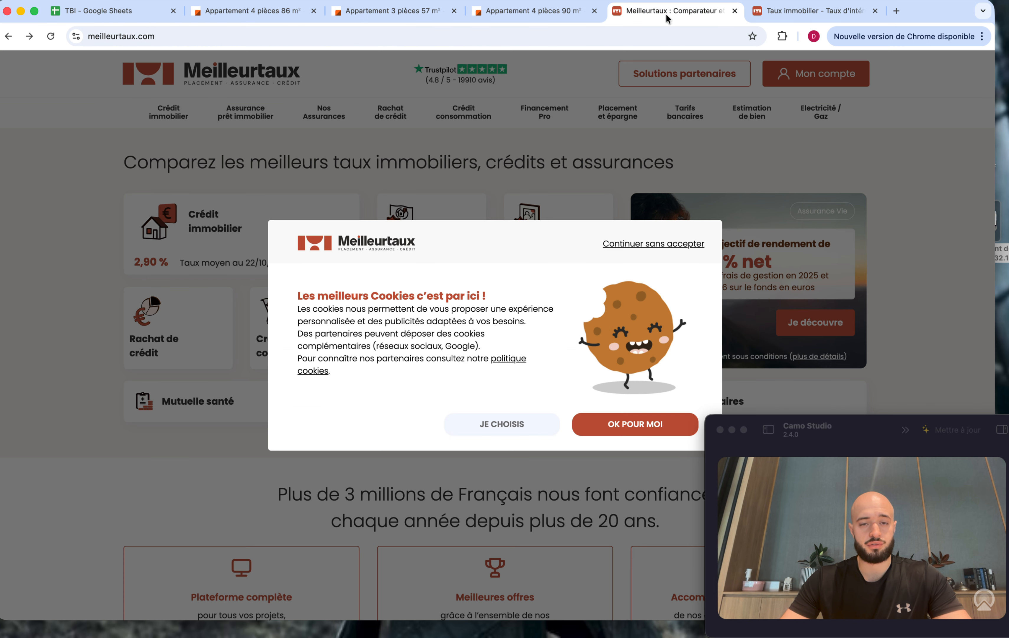
pyautogui.click(333, 34)
pyautogui.write('lebonc')
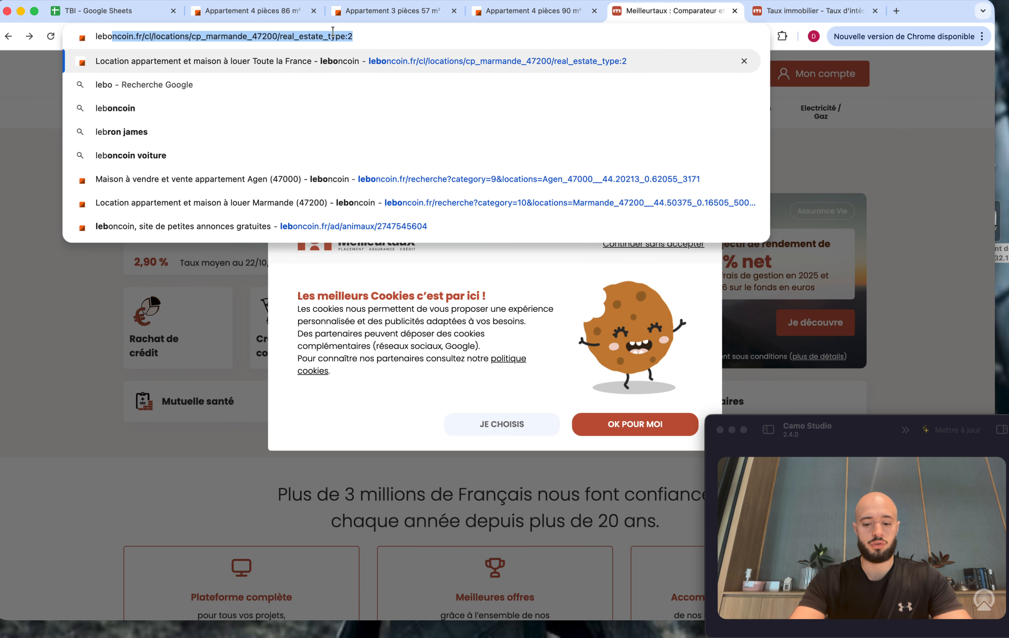
pyautogui.write('oi')
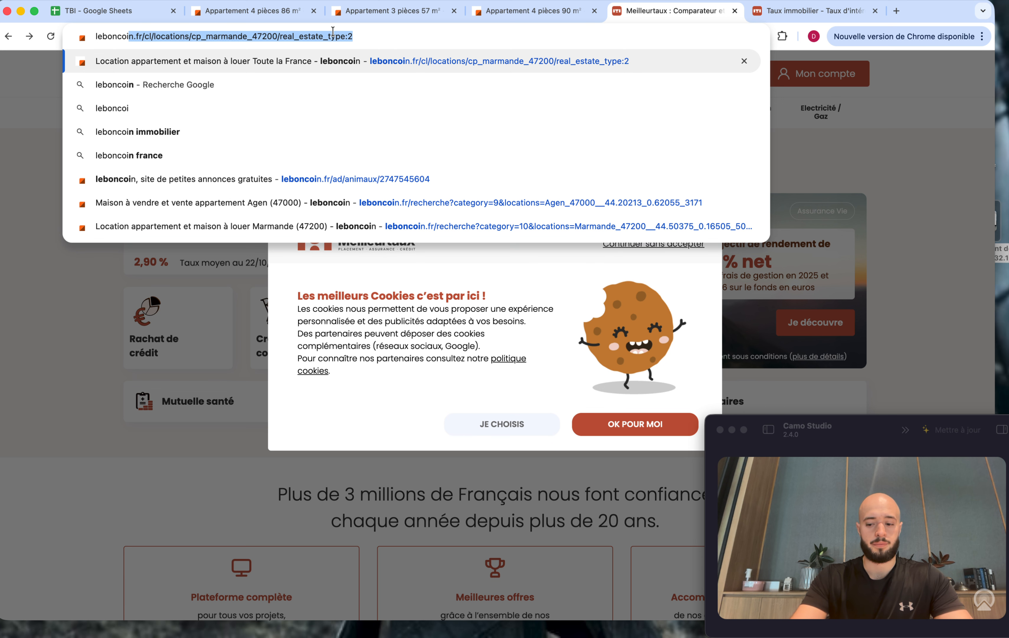
pyautogui.write('n')
pyautogui.press('Return')
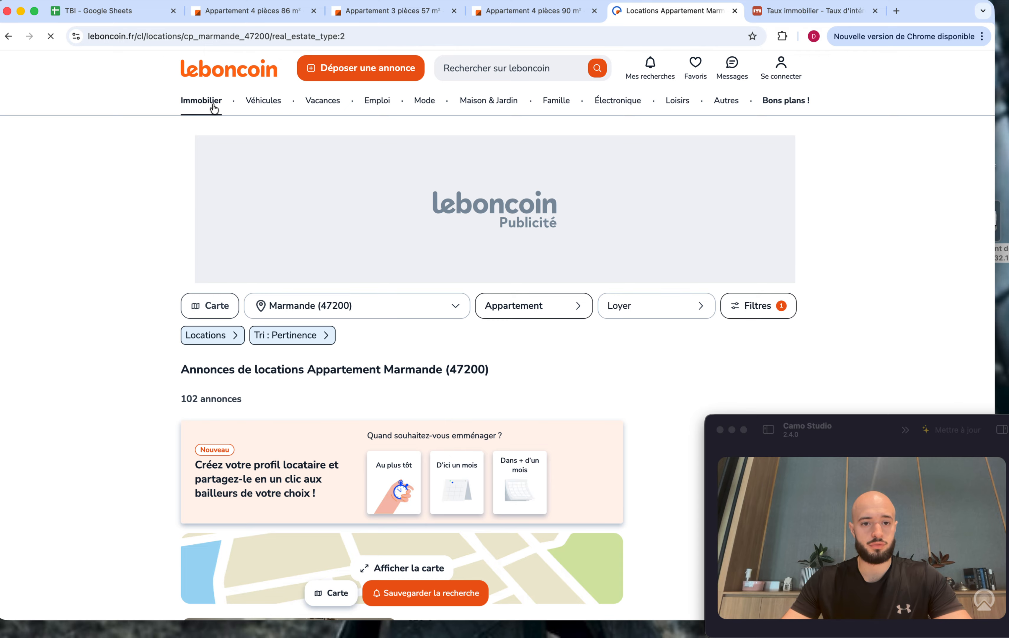
# - Switch leboncoin to apartment rentals in Agen (47000) and open the full filter list at the room options
pyautogui.moveTo(208, 105)
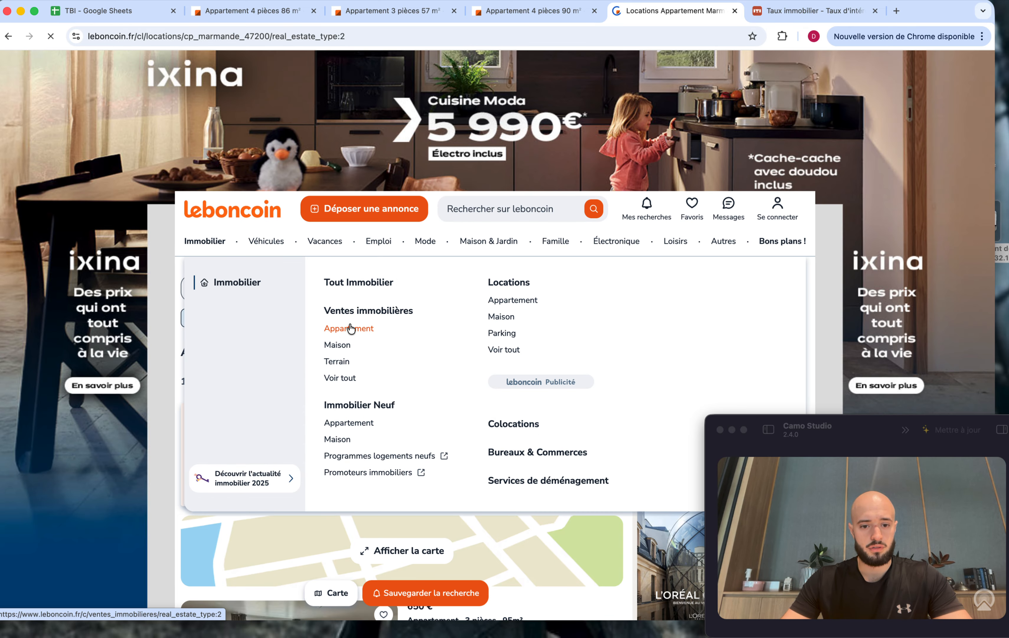
pyautogui.click(518, 306)
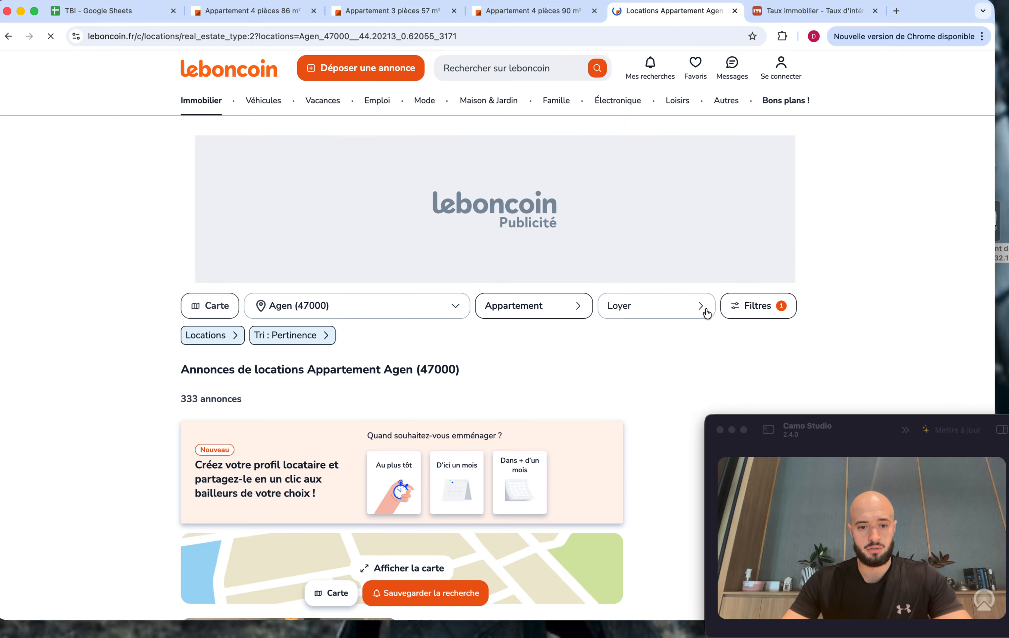
pyautogui.click(748, 307)
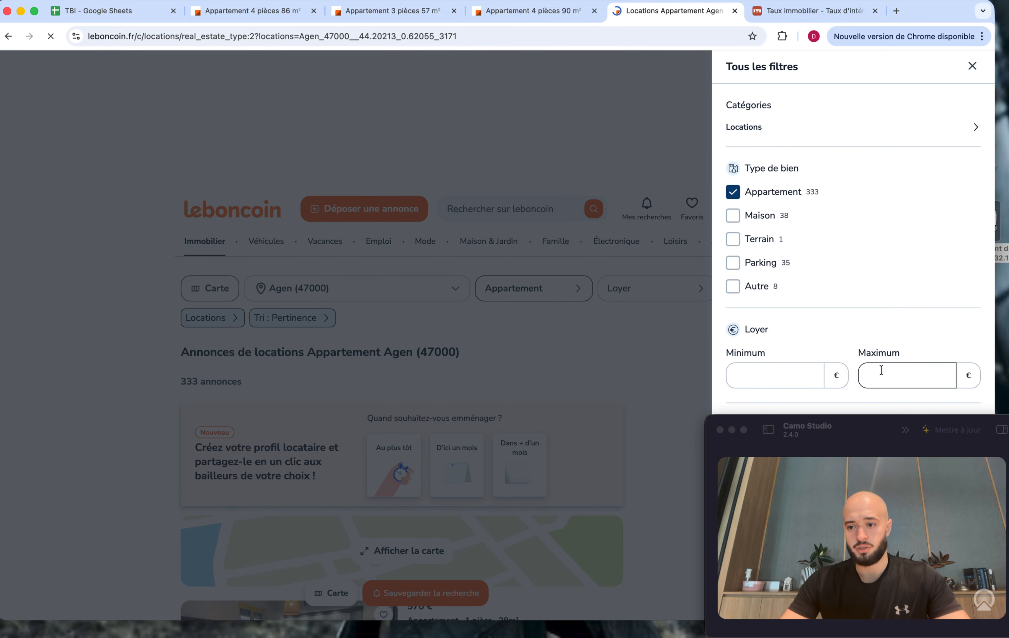
pyautogui.scroll(-6, 855, 215)
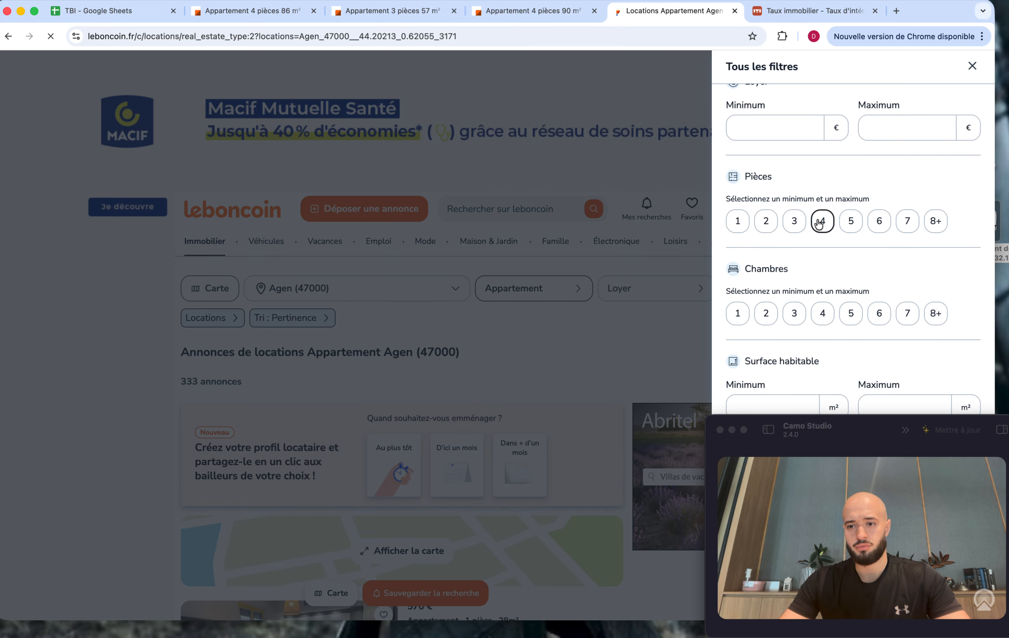
# - Check the number of rooms and bedrooms in the 86 m² apartment's listing
pyautogui.click(253, 10)
pyautogui.scroll(-2, 412, 312)
pyautogui.scroll(-2, 412, 315)
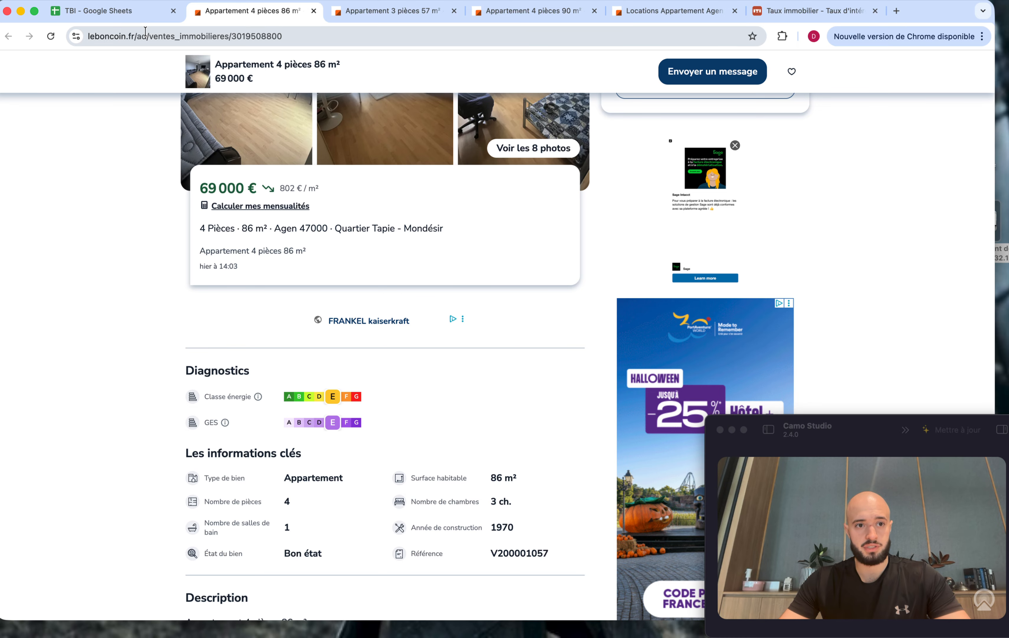
pyautogui.click(401, 13)
pyautogui.click(781, 12)
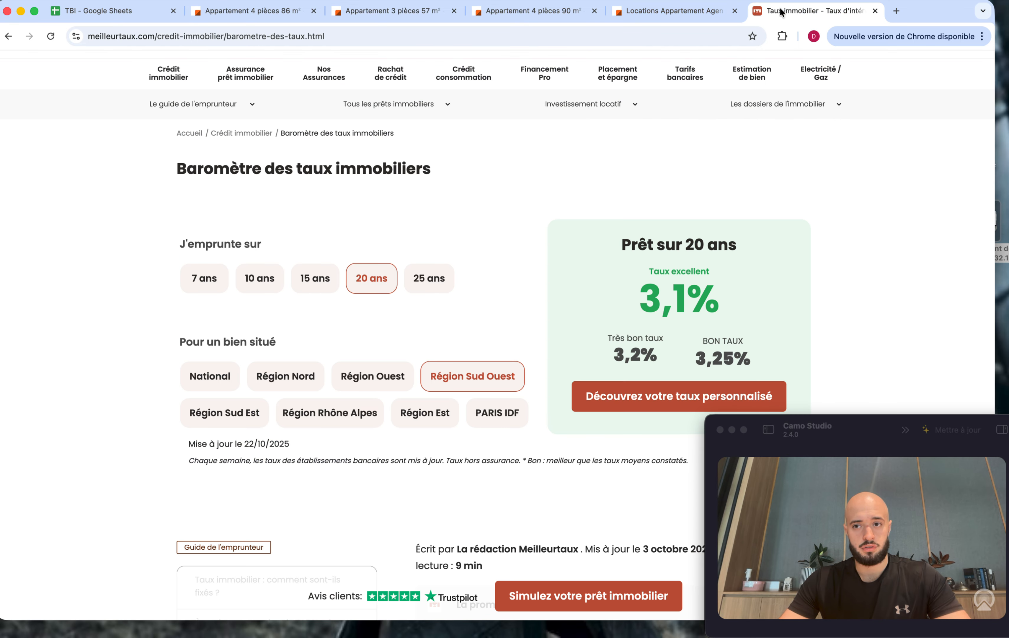
# - Back on the Agen rental search, filter for 4 rooms and 3 bedrooms, and move the Camo Studio window off the filter list
pyautogui.click(695, 9)
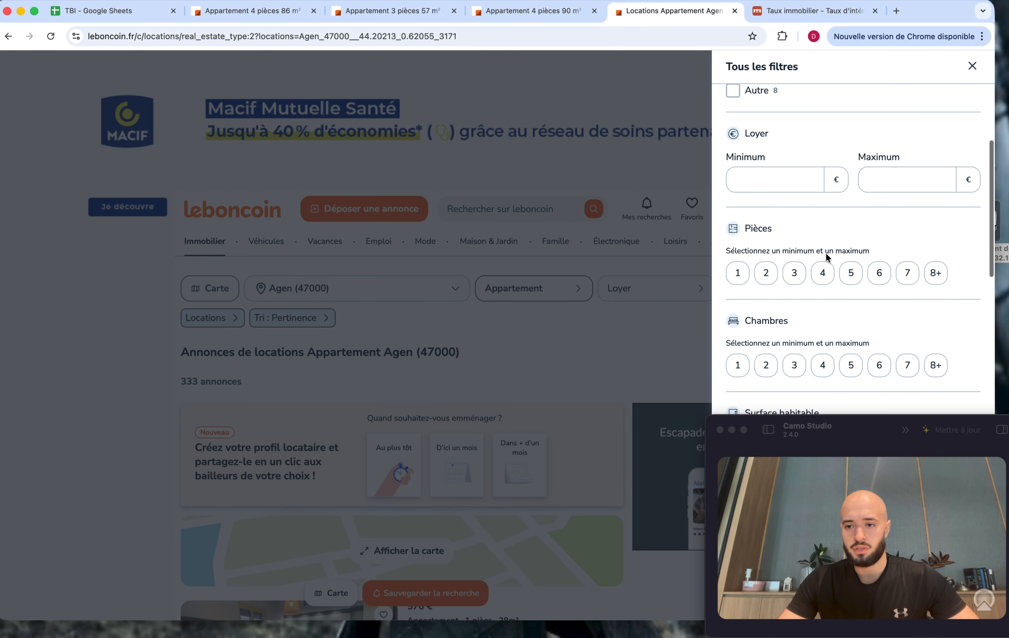
pyautogui.click(823, 268)
pyautogui.scroll(-2, 864, 253)
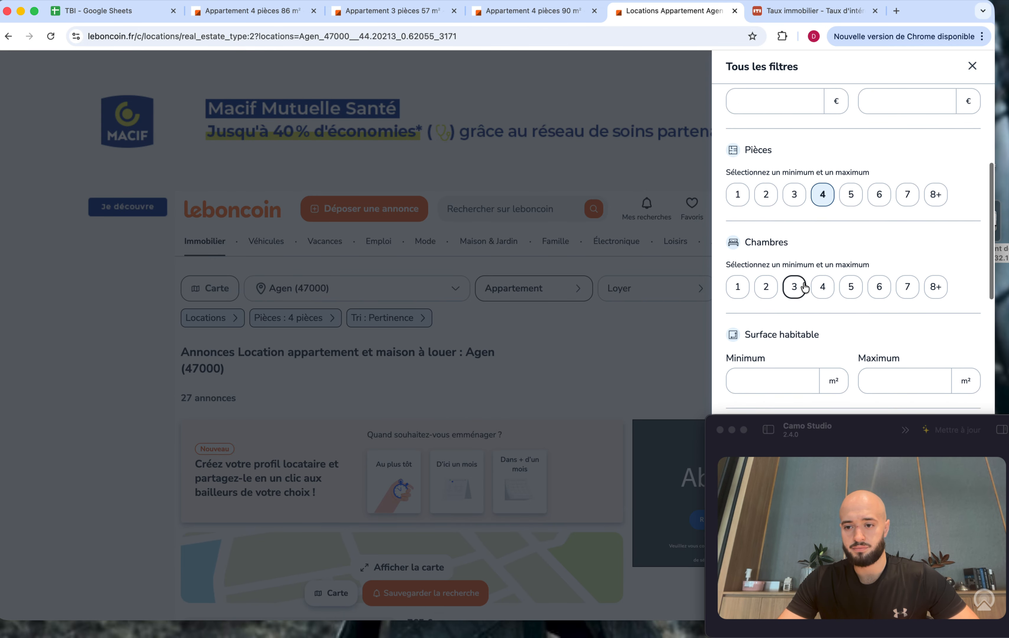
pyautogui.click(793, 283)
pyautogui.scroll(-2, 809, 230)
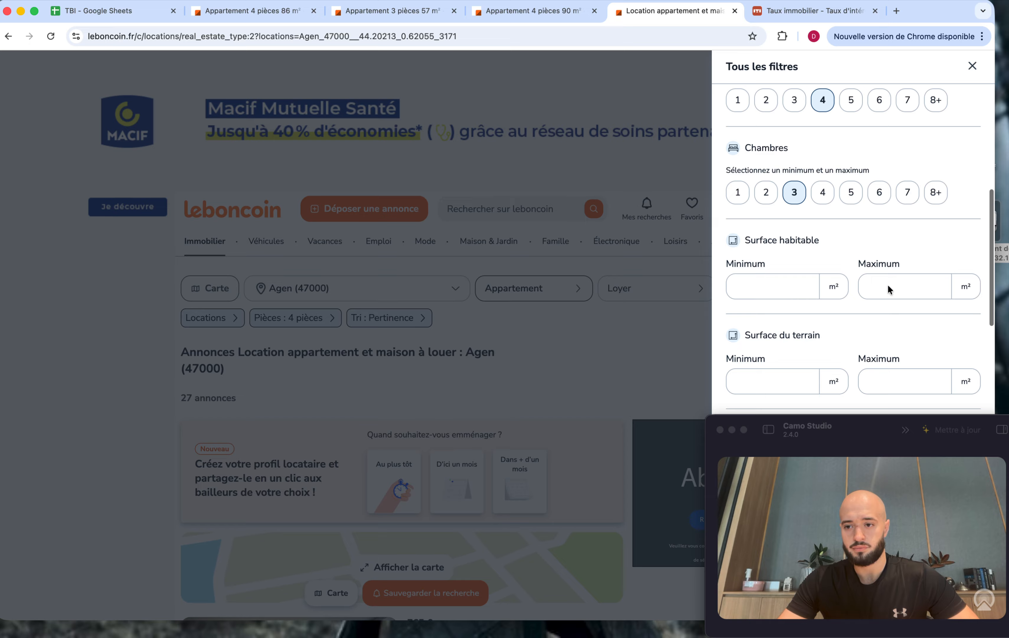
pyautogui.moveTo(922, 430); pyautogui.dragTo(615, 415)
pyautogui.scroll(-2, 885, 464)
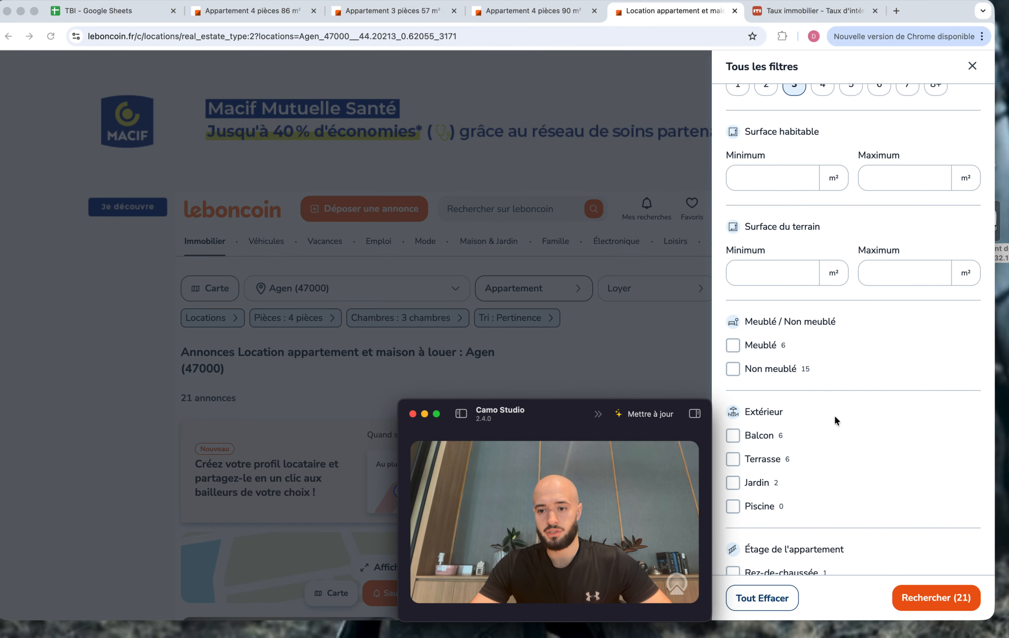
# - Set the minimum living area of the Agen rental search to 70 m², leaving the maximum area empty
pyautogui.scroll(10, 823, 275)
pyautogui.scroll(-4, 823, 262)
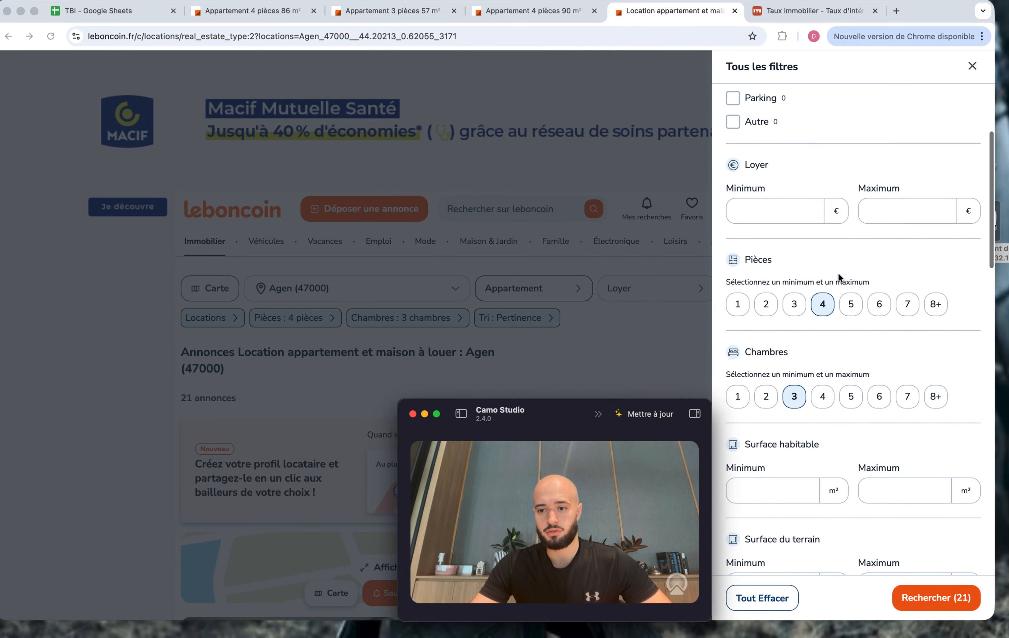
pyautogui.scroll(-3, 838, 273)
pyautogui.click(880, 378)
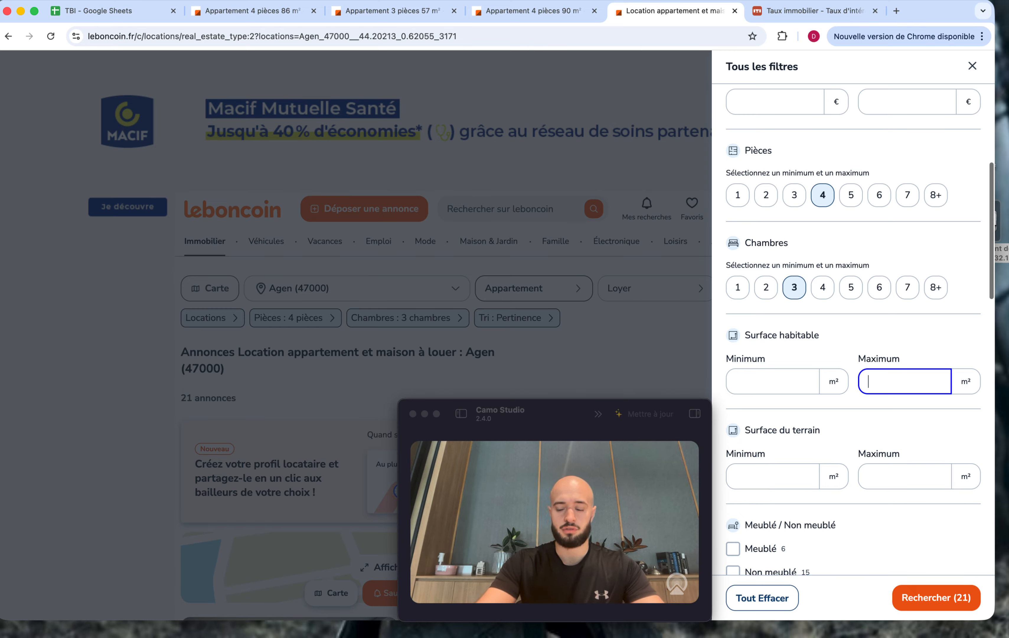
pyautogui.write('1')
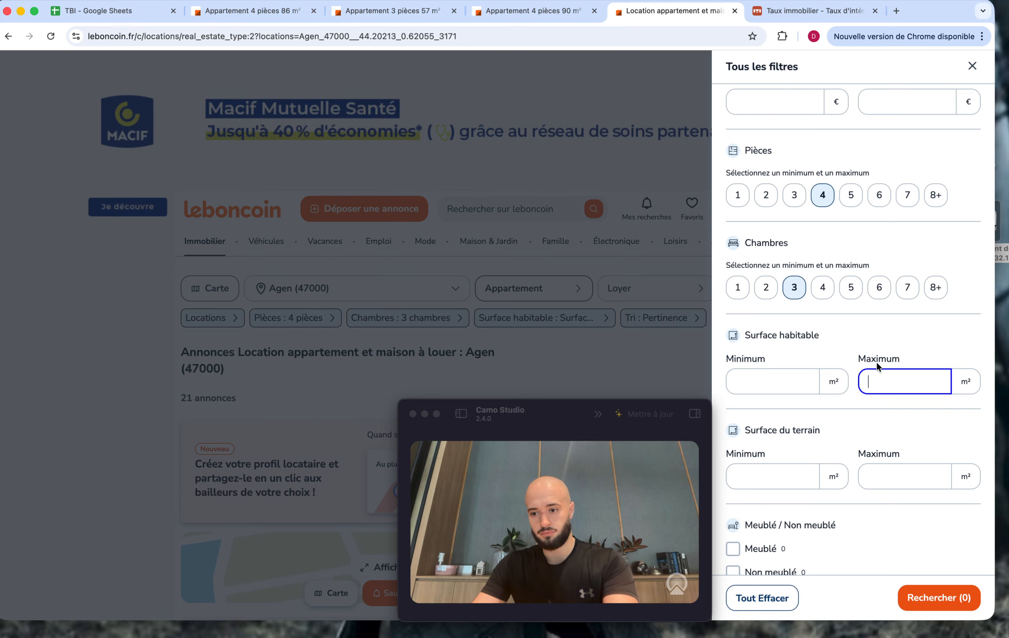
pyautogui.click(783, 378)
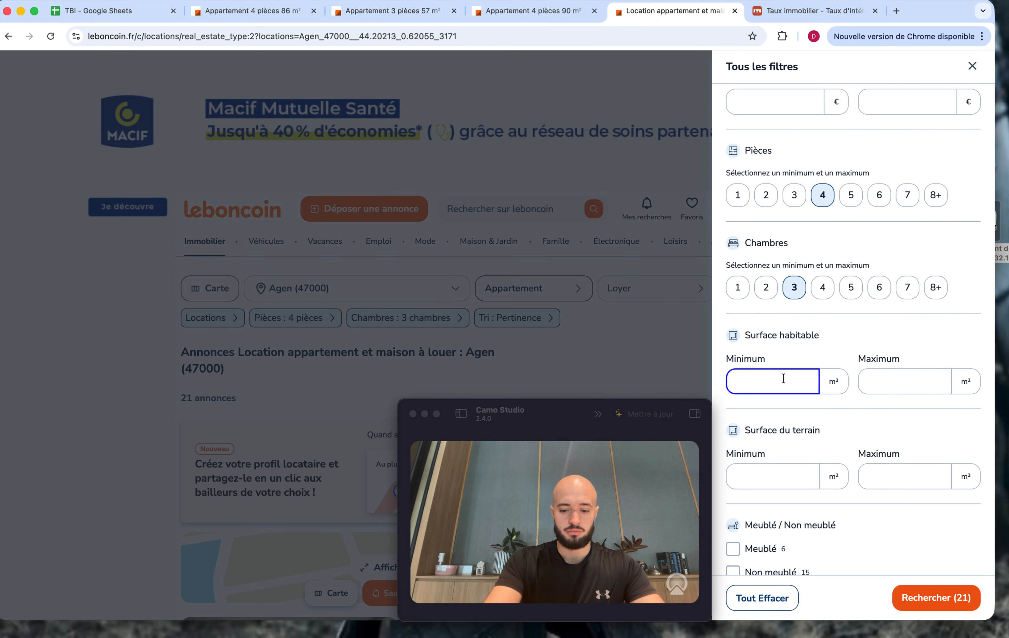
pyautogui.write('70')
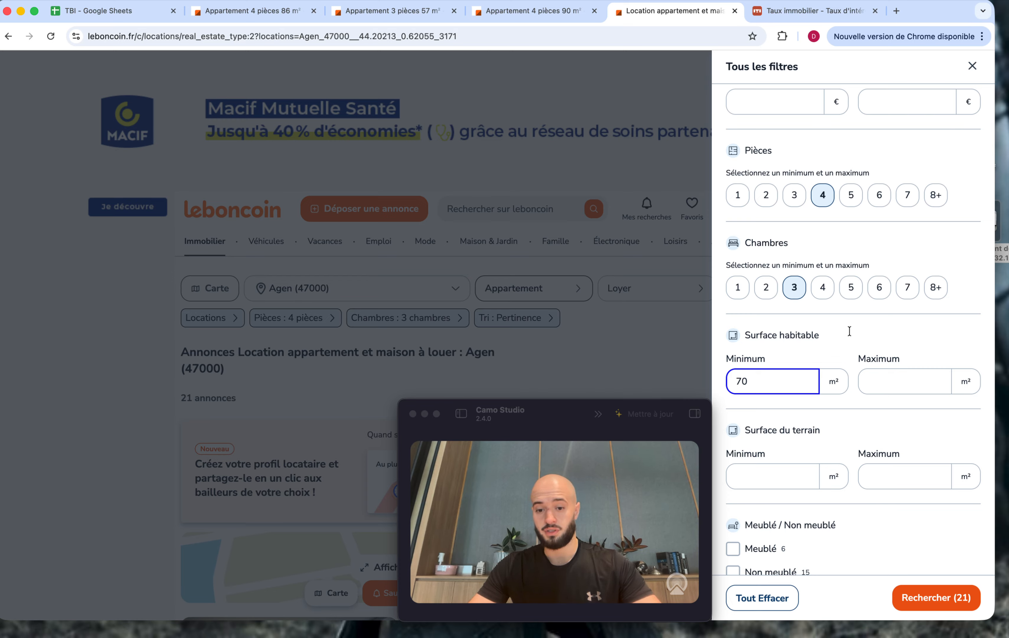
pyautogui.click(831, 354)
# - Restrict the rental search to apartments with a balcony and run the filtered search
pyautogui.scroll(-4, 831, 354)
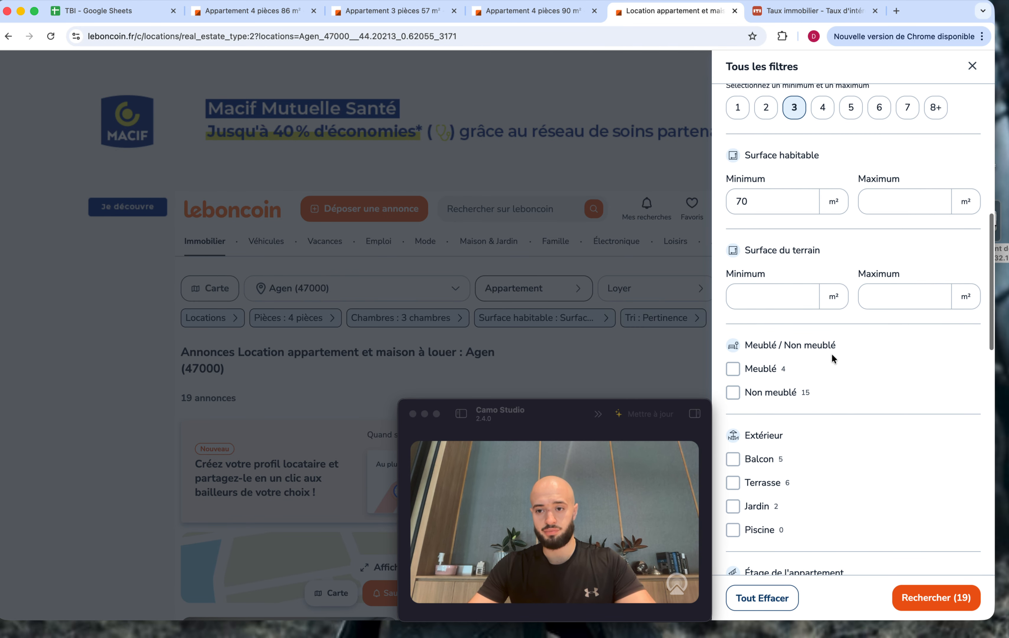
pyautogui.scroll(-4, 831, 357)
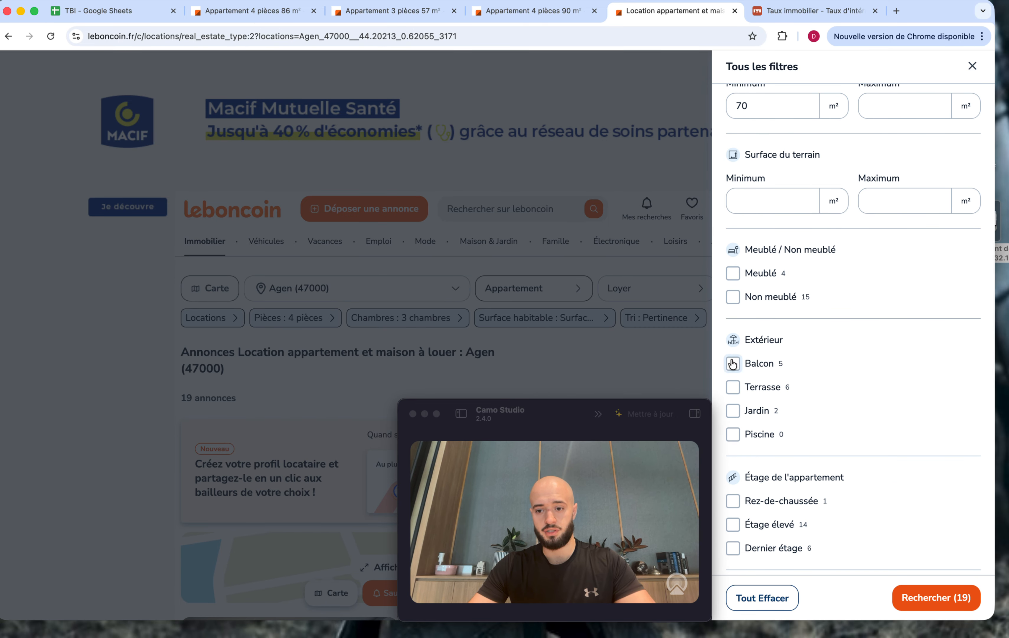
pyautogui.click(732, 363)
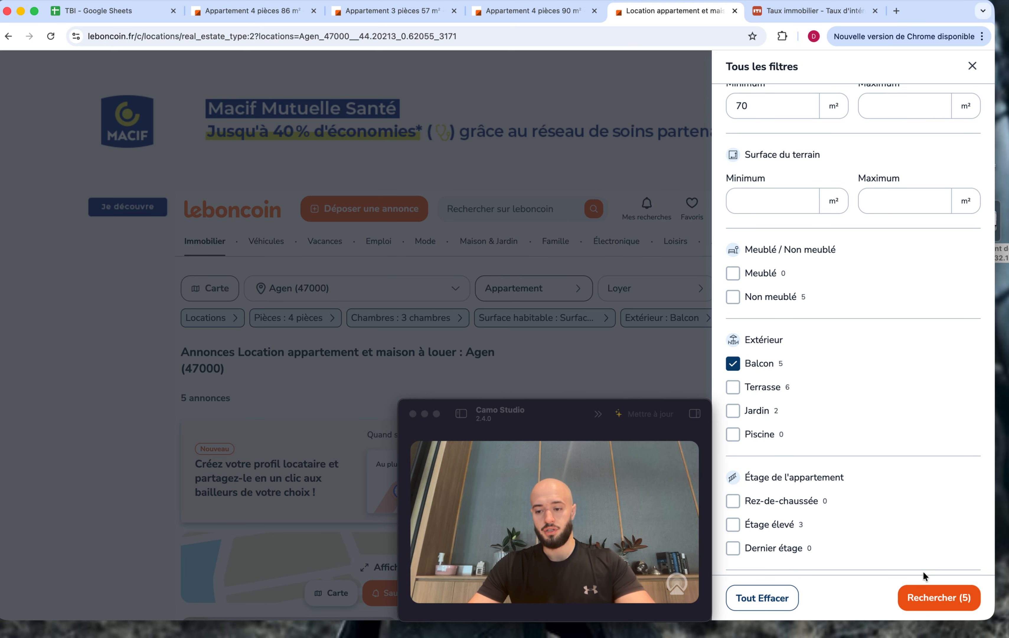
pyautogui.click(932, 604)
# - Compare the rents, floor areas and districts of the filtered 4-room Agen apartments with a balcony
pyautogui.scroll(-9, 474, 329)
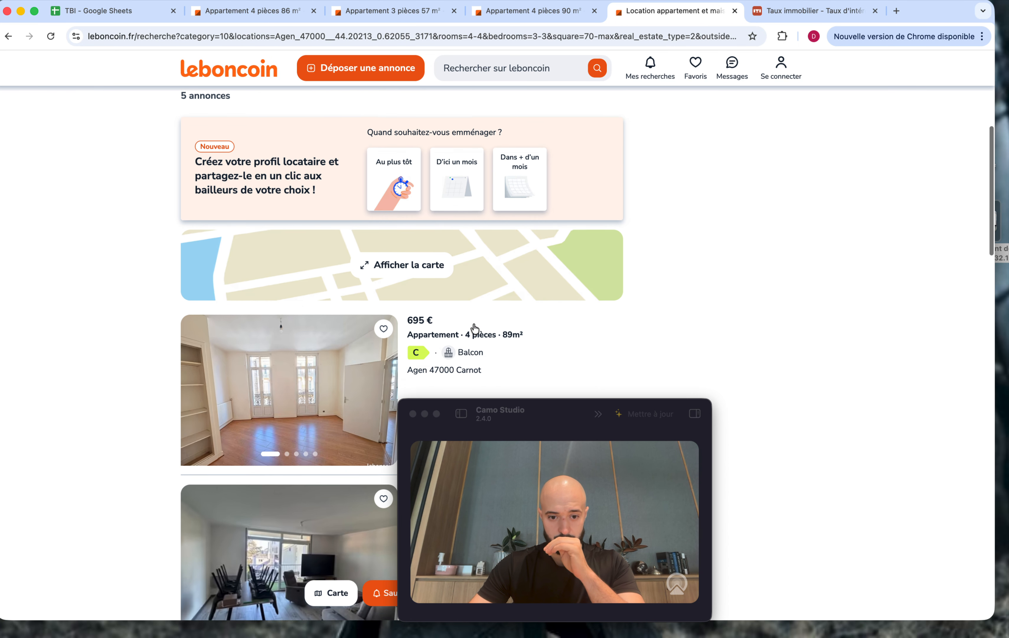
pyautogui.scroll(-3, 439, 245)
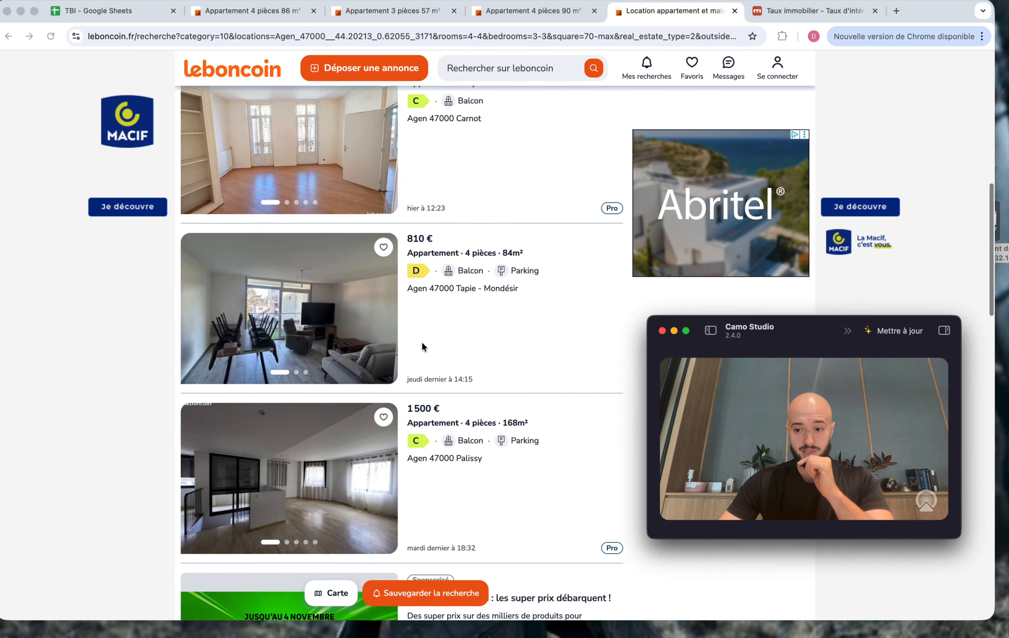
pyautogui.scroll(-8, 421, 342)
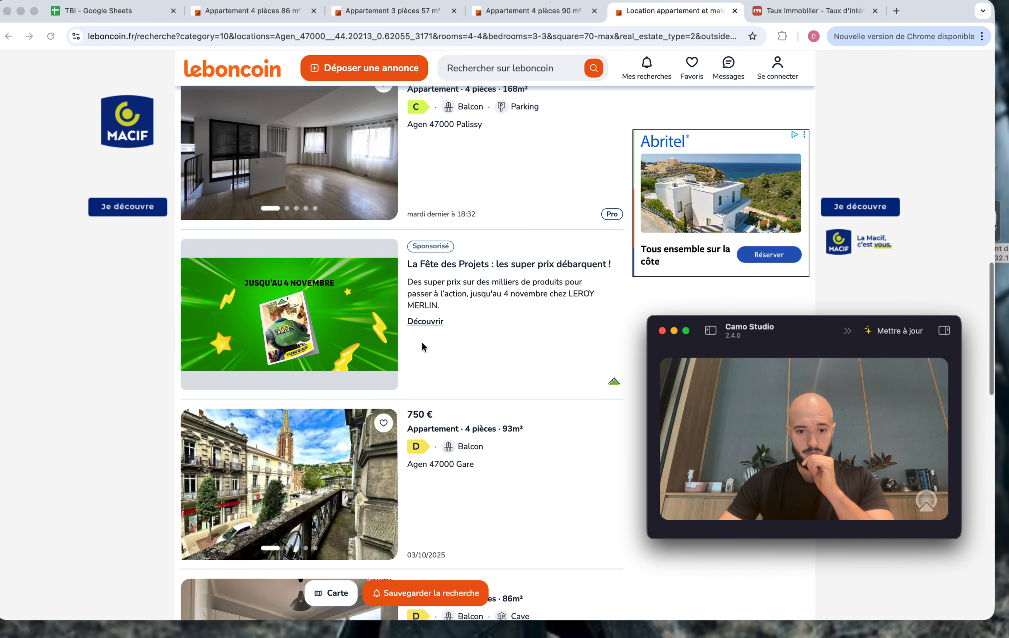
pyautogui.scroll(-2, 421, 342)
pyautogui.scroll(-4, 434, 375)
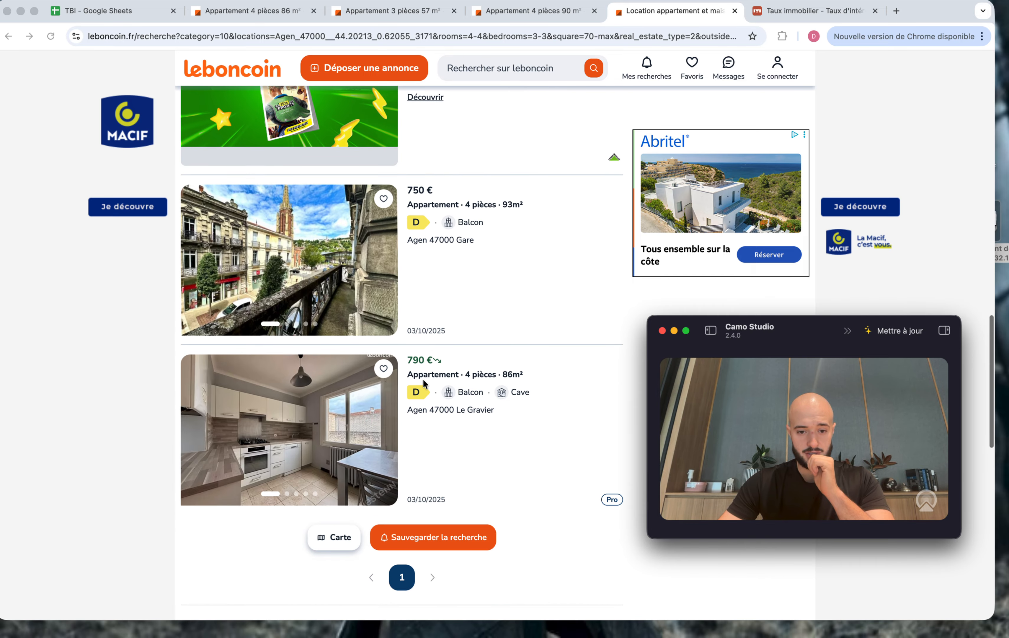
pyautogui.scroll(-1, 424, 379)
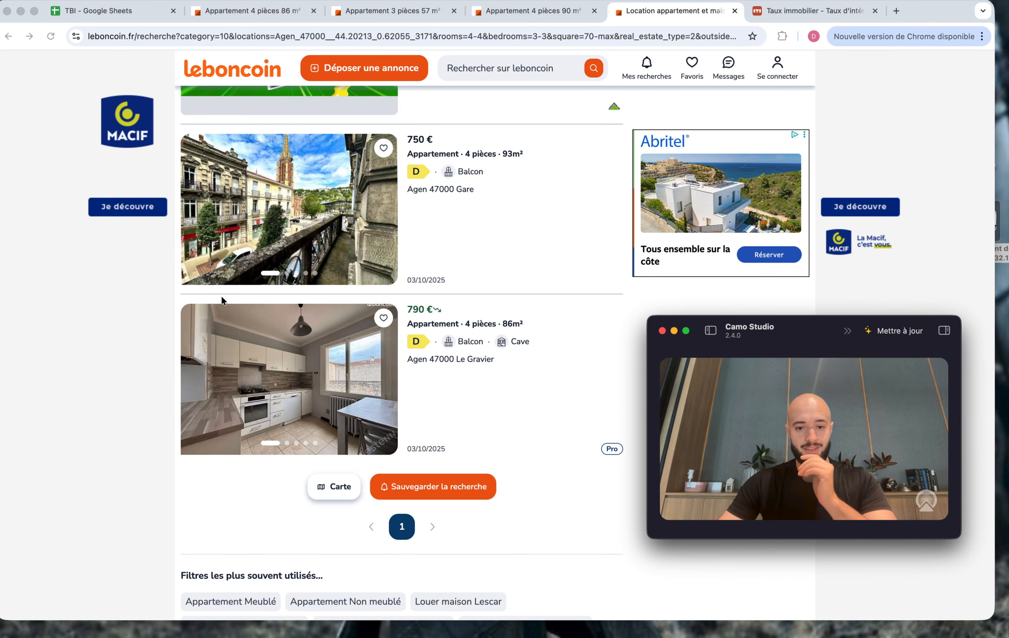
pyautogui.scroll(1, 356, 310)
pyautogui.scroll(10, 356, 309)
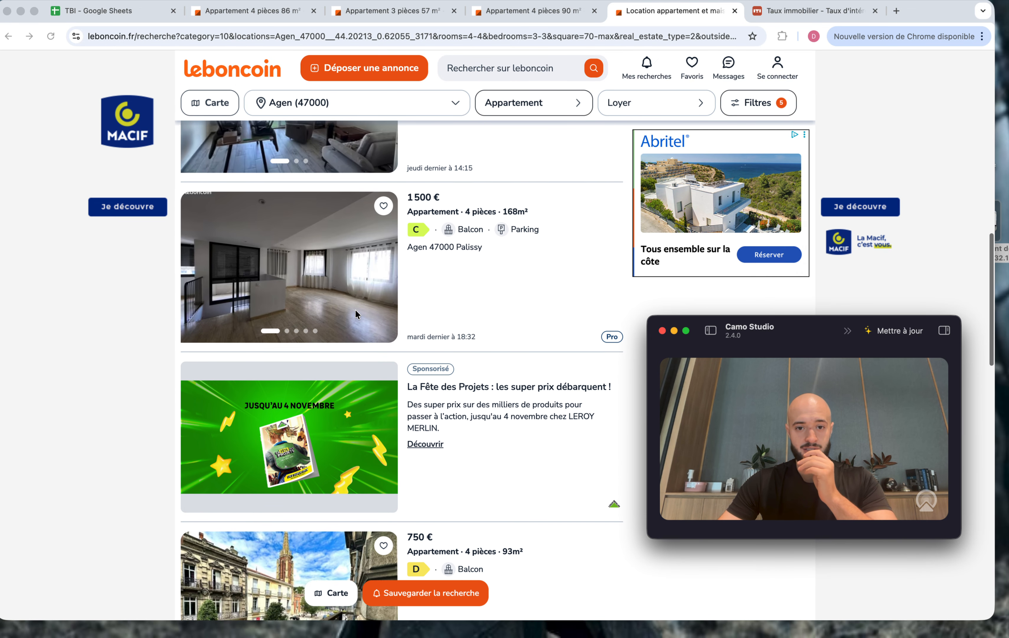
pyautogui.scroll(3, 356, 309)
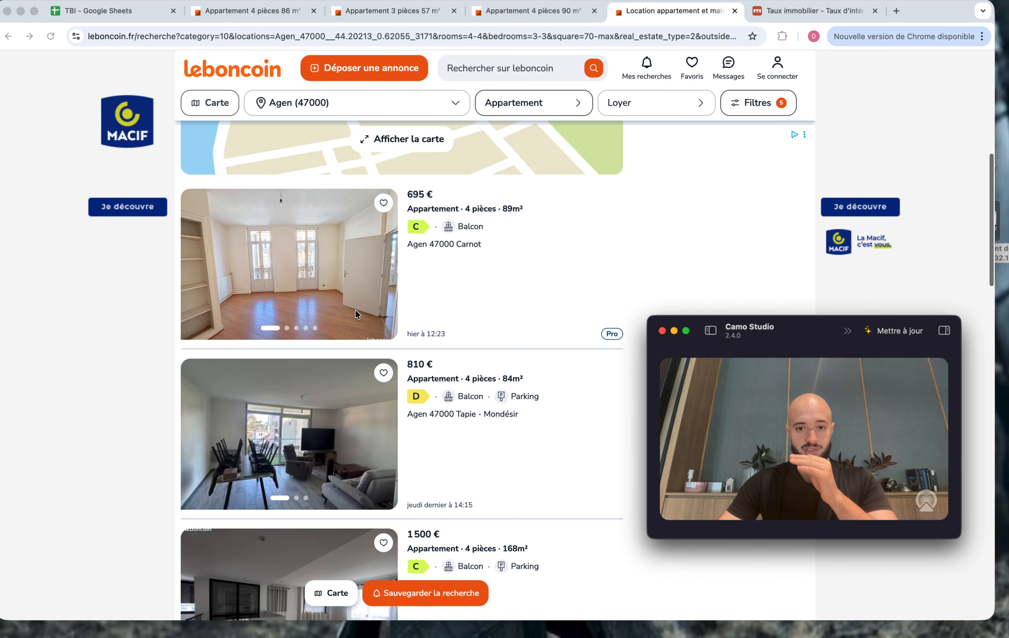
# - Back in the TBI spreadsheet, set the Taxe foncière in B20 to 750 €
pyautogui.click(123, 13)
pyautogui.scroll(-3, 375, 253)
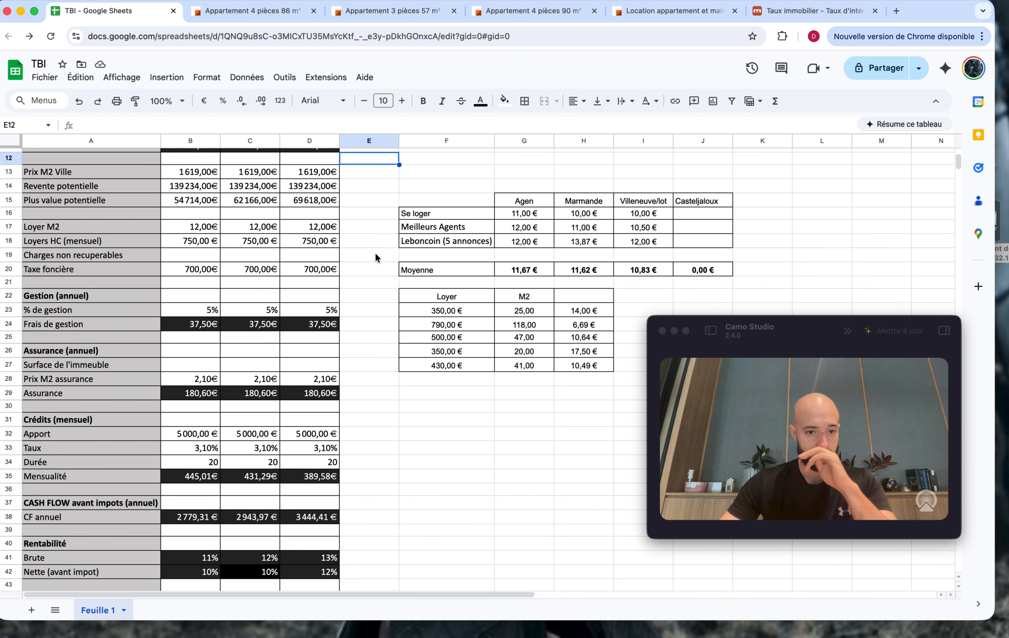
pyautogui.click(191, 275)
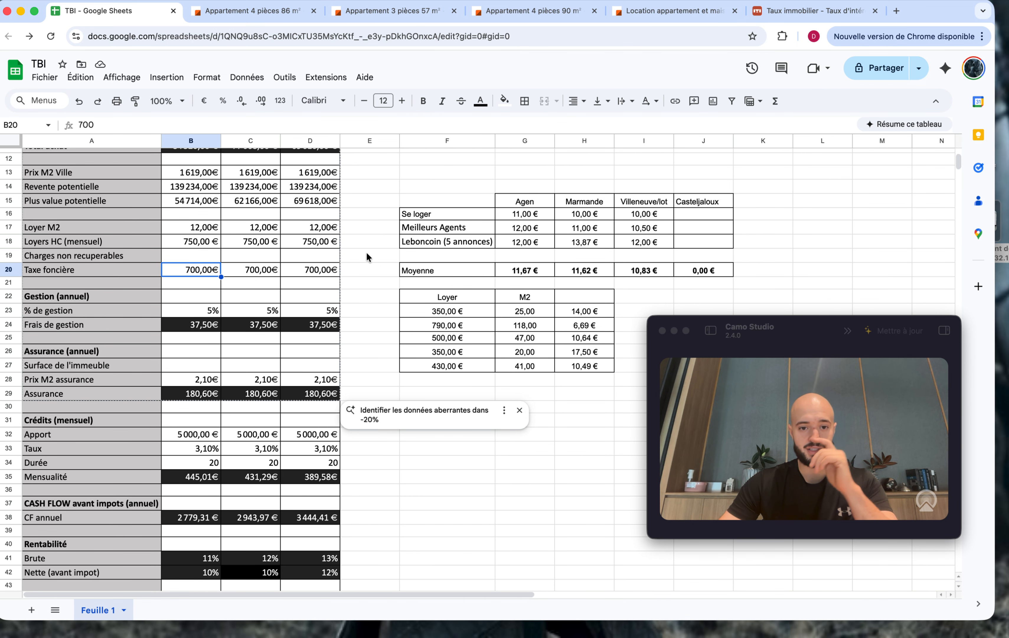
pyautogui.click(367, 256)
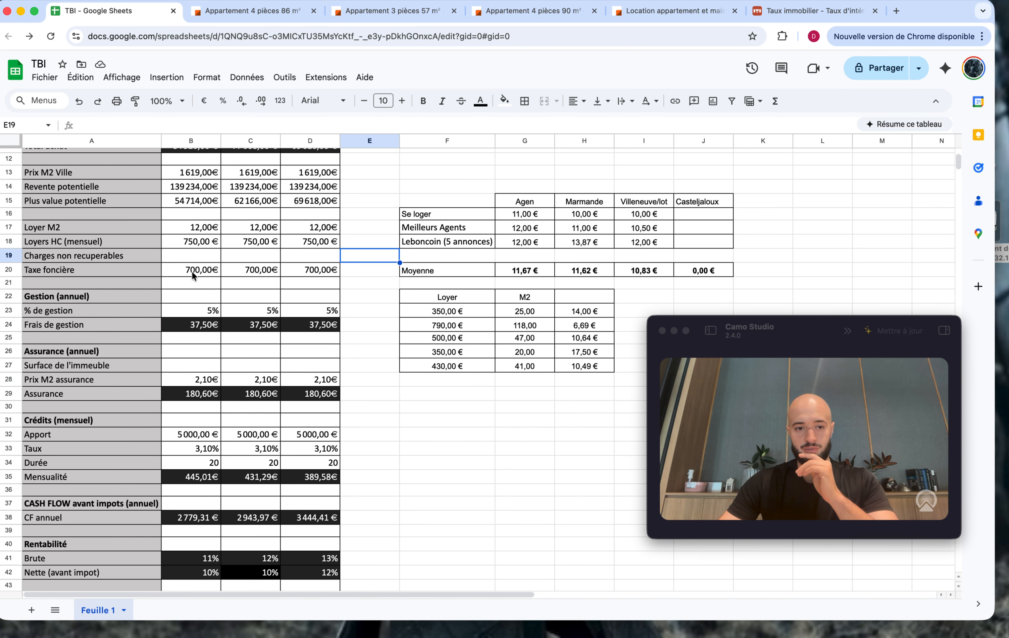
pyautogui.scroll(4, 192, 271)
pyautogui.click(198, 335)
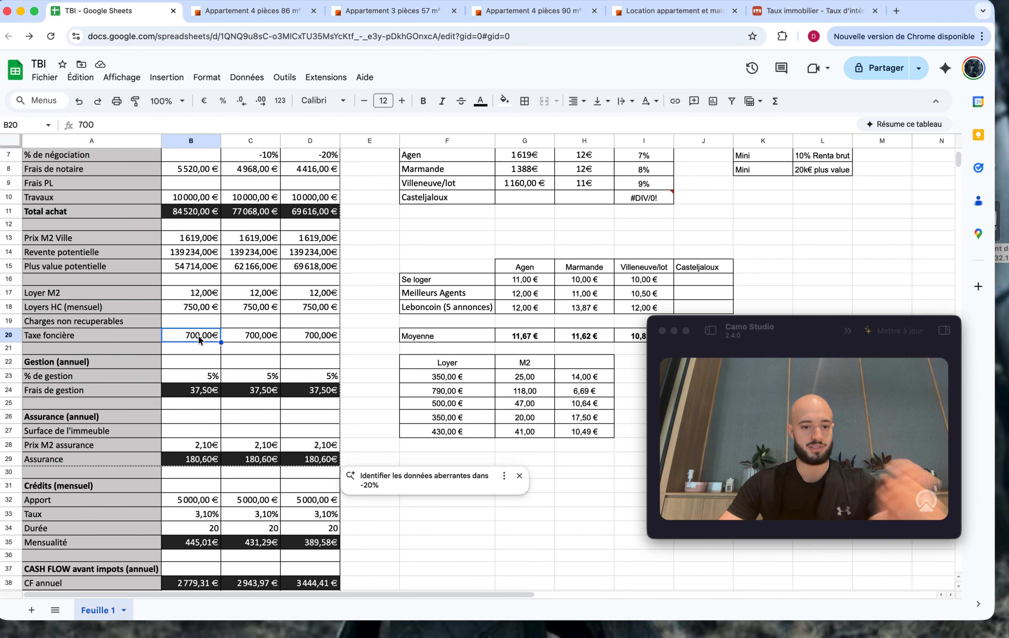
pyautogui.write('750')
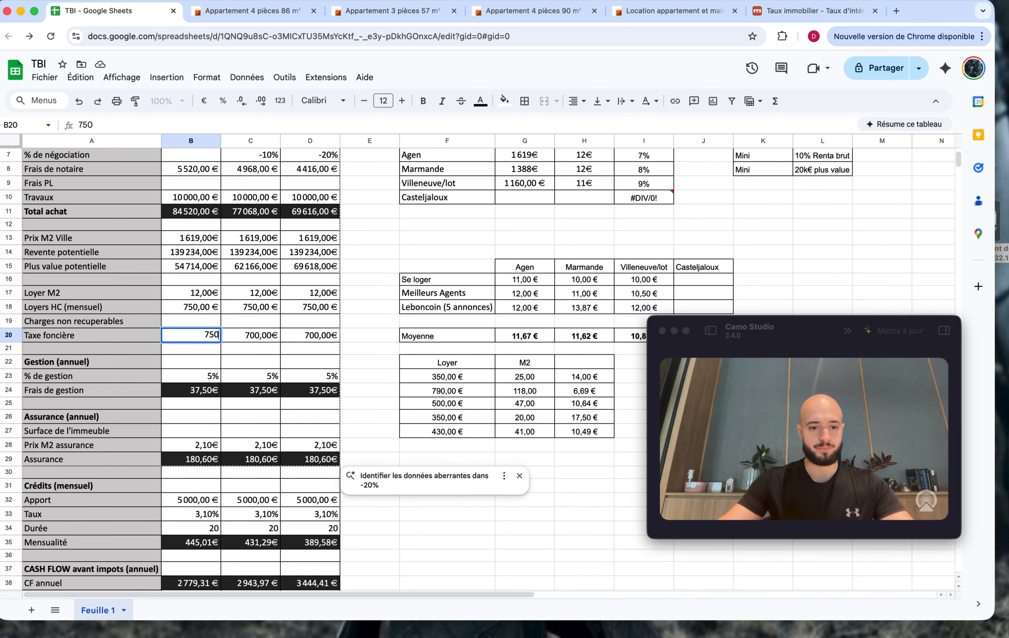
pyautogui.click(375, 329)
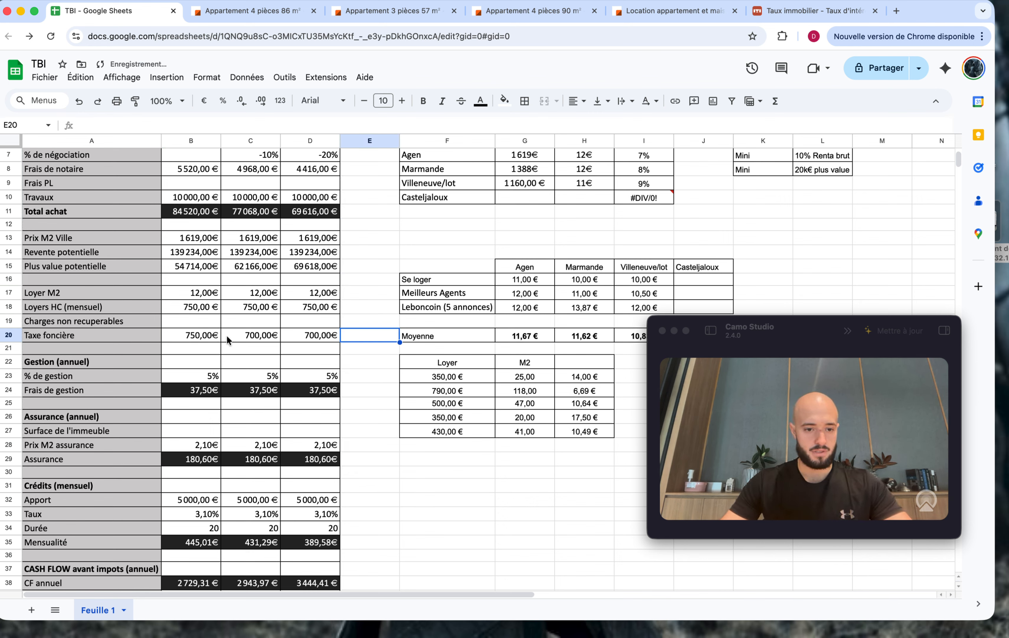
# - Copy the Taxe foncière from B20 across to the 10% and 20% cheaper scenarios in C20 and D20
pyautogui.click(209, 340)
pyautogui.write('==')
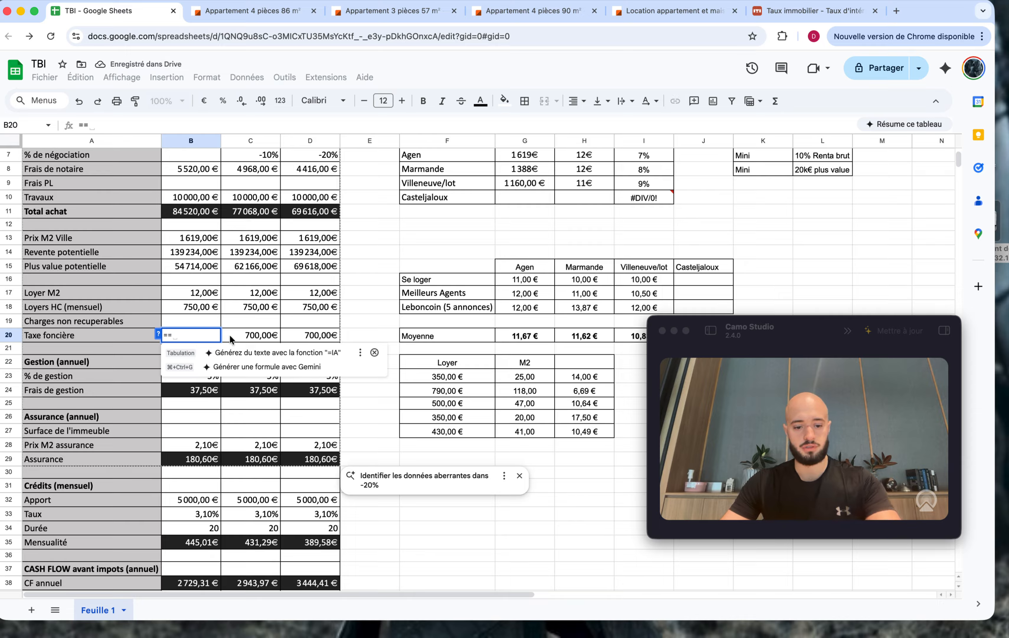
pyautogui.press('Escape')
pyautogui.click(255, 335)
pyautogui.click(206, 337)
pyautogui.moveTo(221, 343); pyautogui.dragTo(321, 342)
pyautogui.click(370, 329)
# - Examine the annual cash flow and the gross and net profitability of the three price scenarios, including the gross profitability formula
pyautogui.scroll(-3, 360, 357)
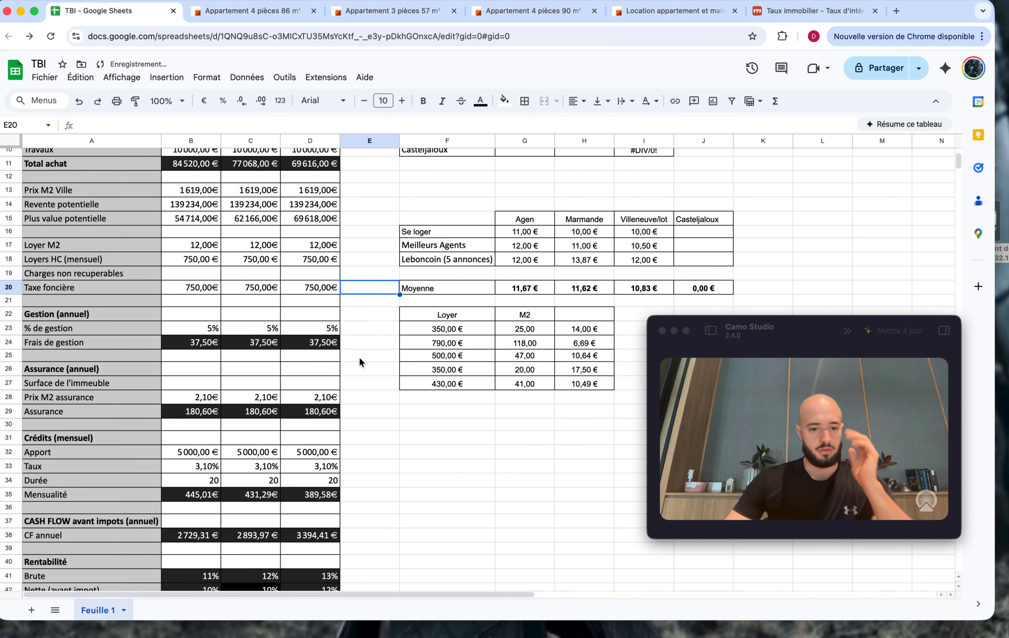
pyautogui.scroll(-5, 360, 357)
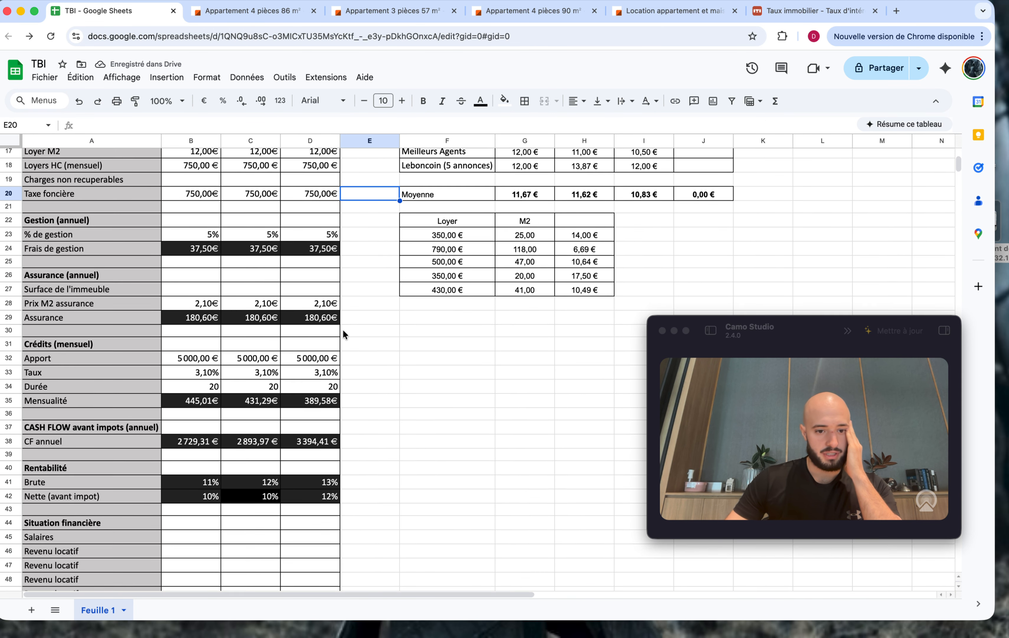
pyautogui.scroll(-2, 343, 333)
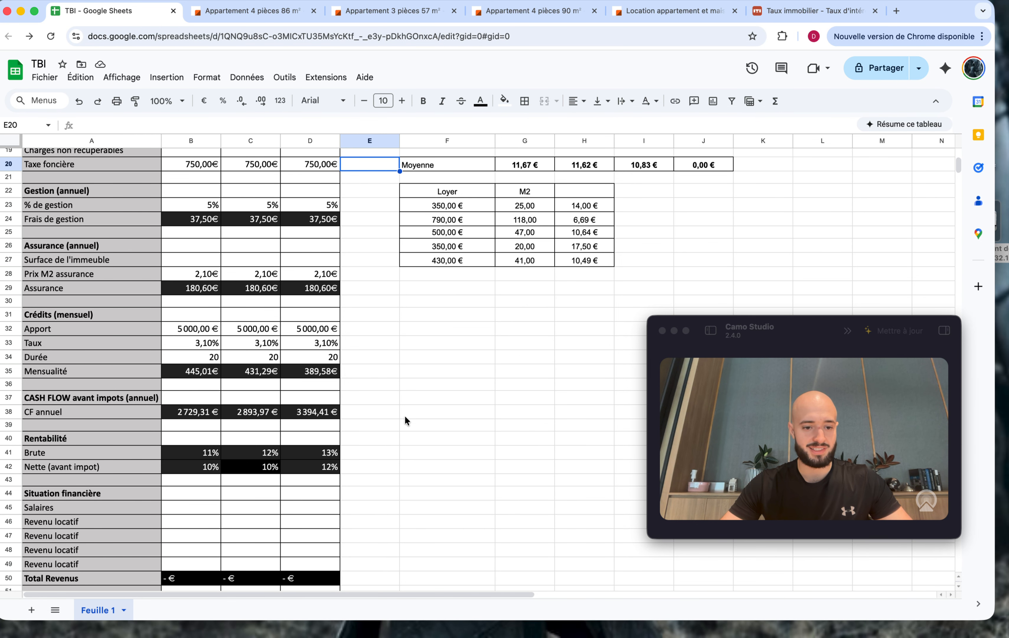
pyautogui.click(202, 458)
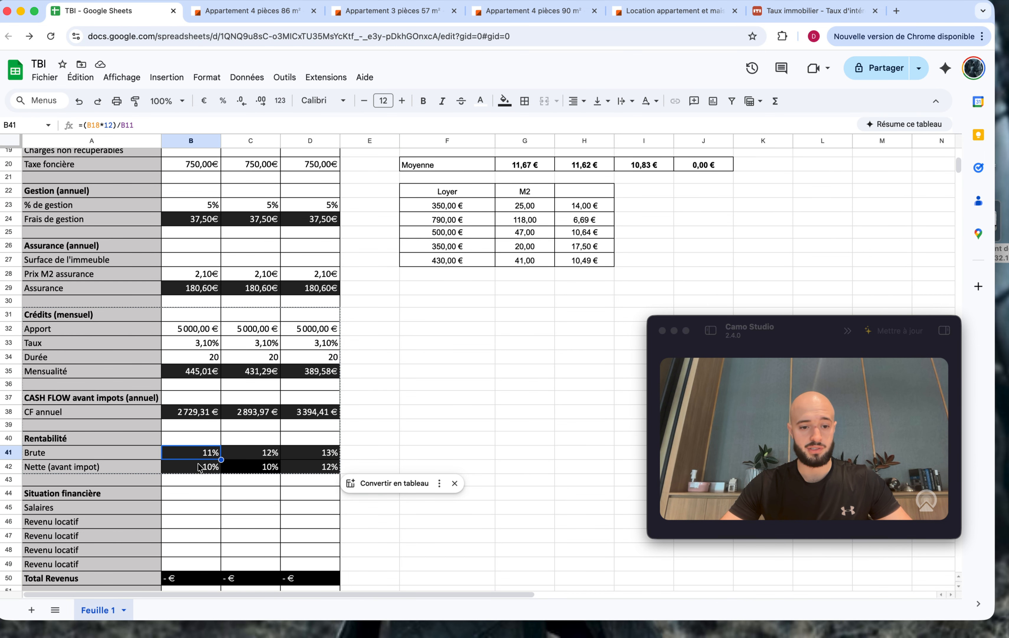
pyautogui.scroll(-3, 209, 458)
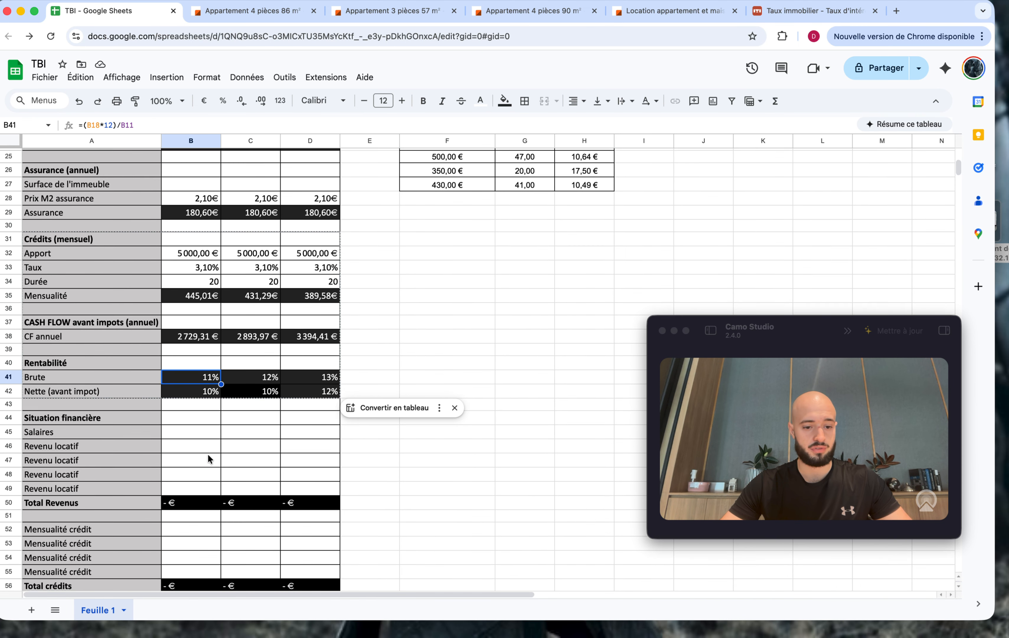
pyautogui.scroll(3, 427, 320)
pyautogui.click(411, 327)
pyautogui.scroll(10, 411, 329)
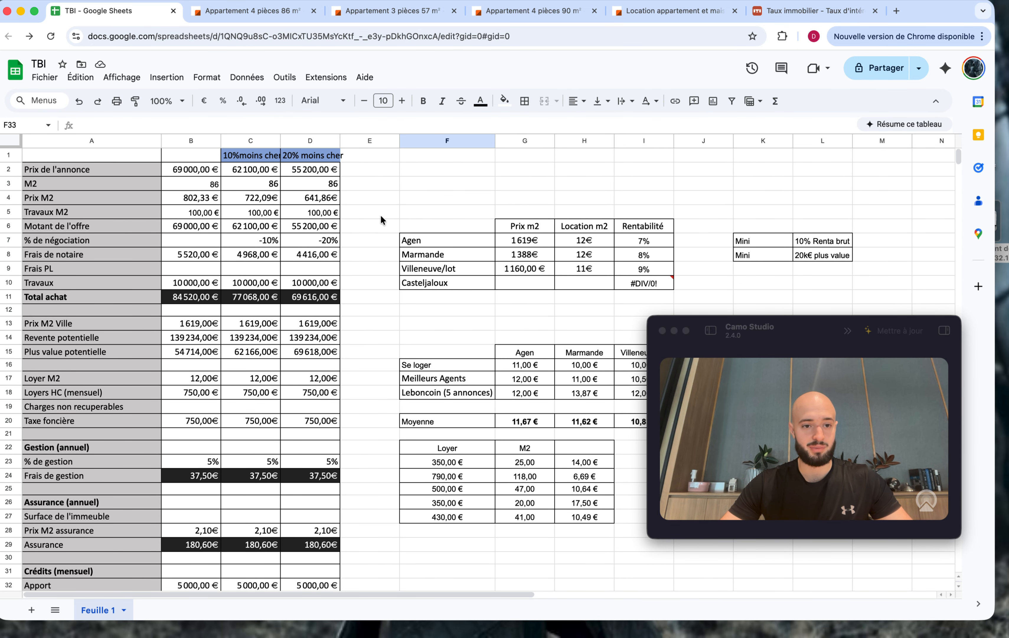
# - Try clearing the Travaux amount in B10 and check the full-price scenario's loan payment, cash flow and profitability
pyautogui.click(431, 201)
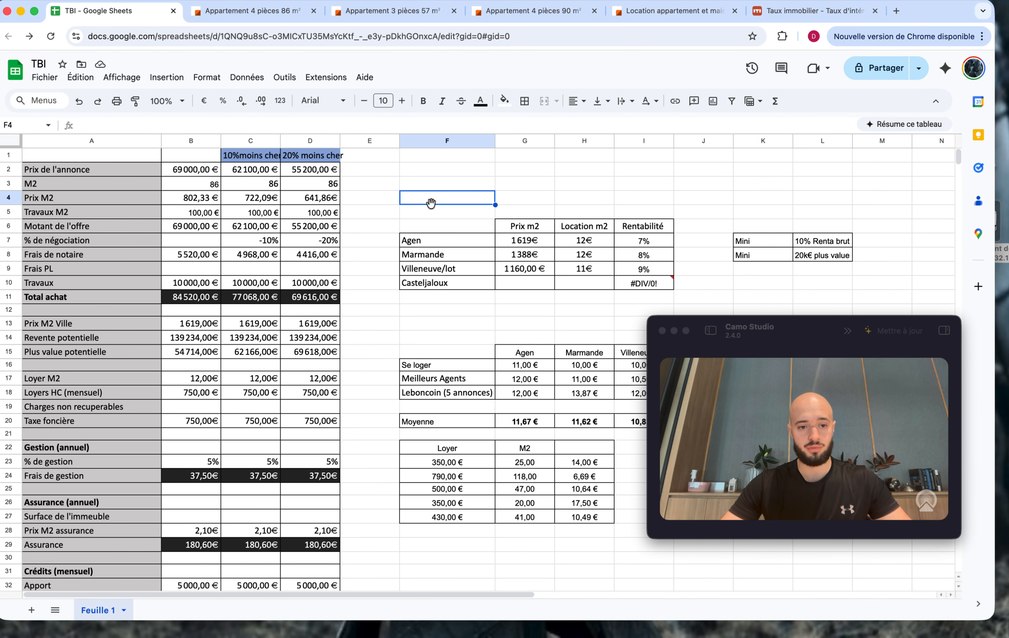
pyautogui.click(209, 282)
pyautogui.press('Delete')
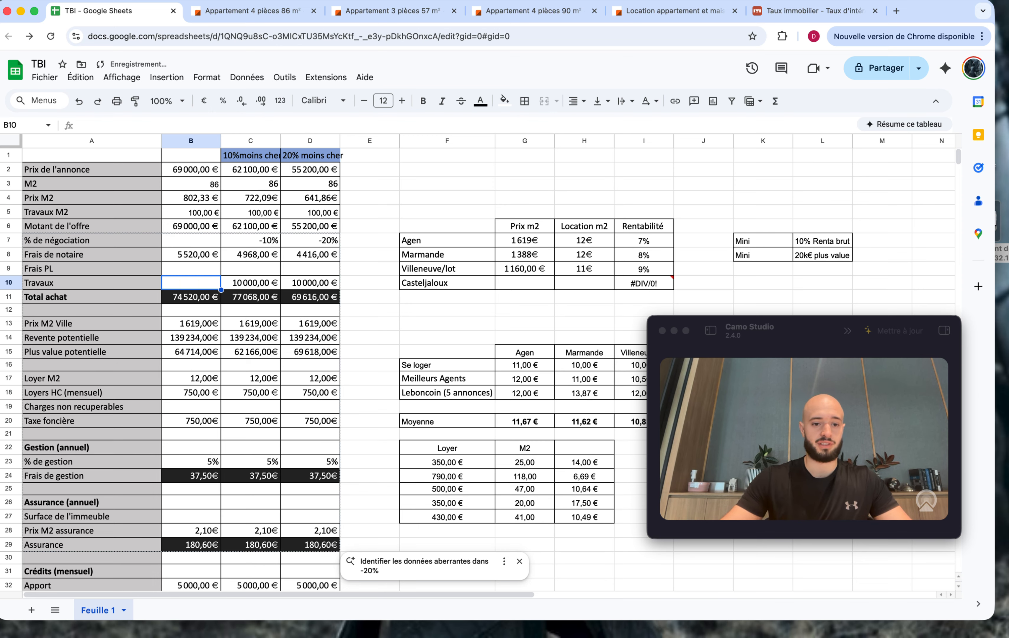
pyautogui.click(371, 198)
pyautogui.scroll(-2, 271, 290)
pyautogui.scroll(-7, 271, 291)
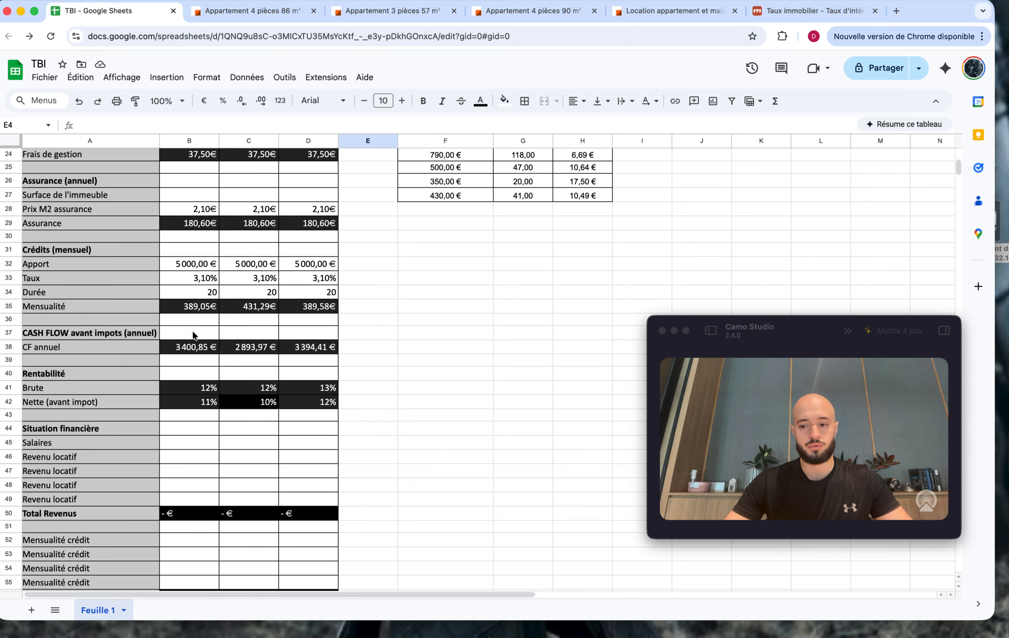
# - Undo the removal of the Travaux amount in B10 and return to the cash flow and profitability rows
pyautogui.scroll(5, 194, 331)
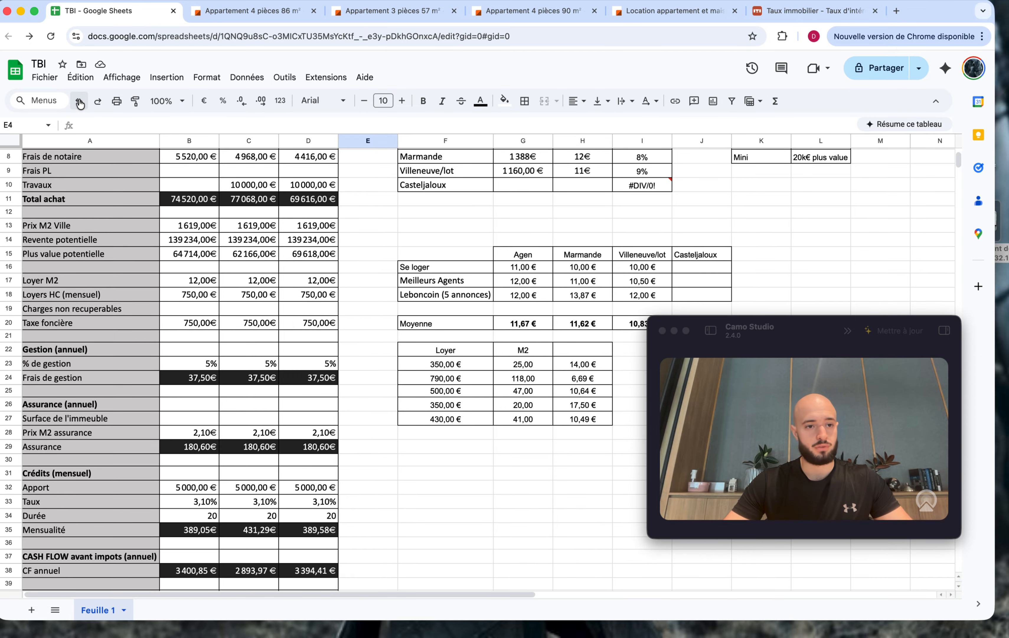
pyautogui.hotkey('ctrl', 'z')
pyautogui.scroll(-5, 342, 378)
pyautogui.click(422, 383)
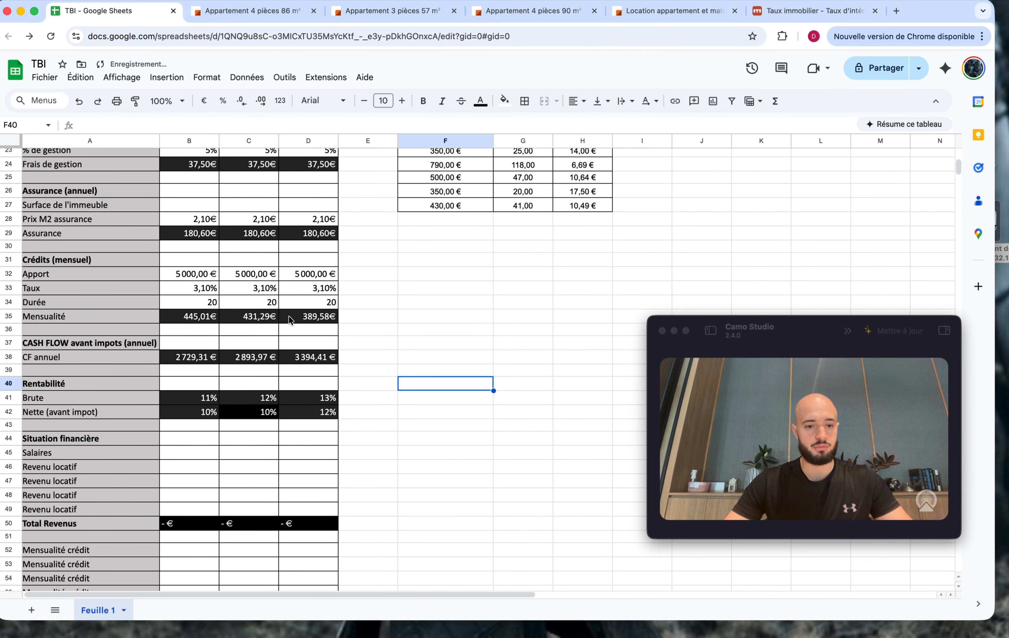
# - Set the Apport of the full-price scenario in B32 to 10000 €
pyautogui.click(208, 278)
pyautogui.write('10000')
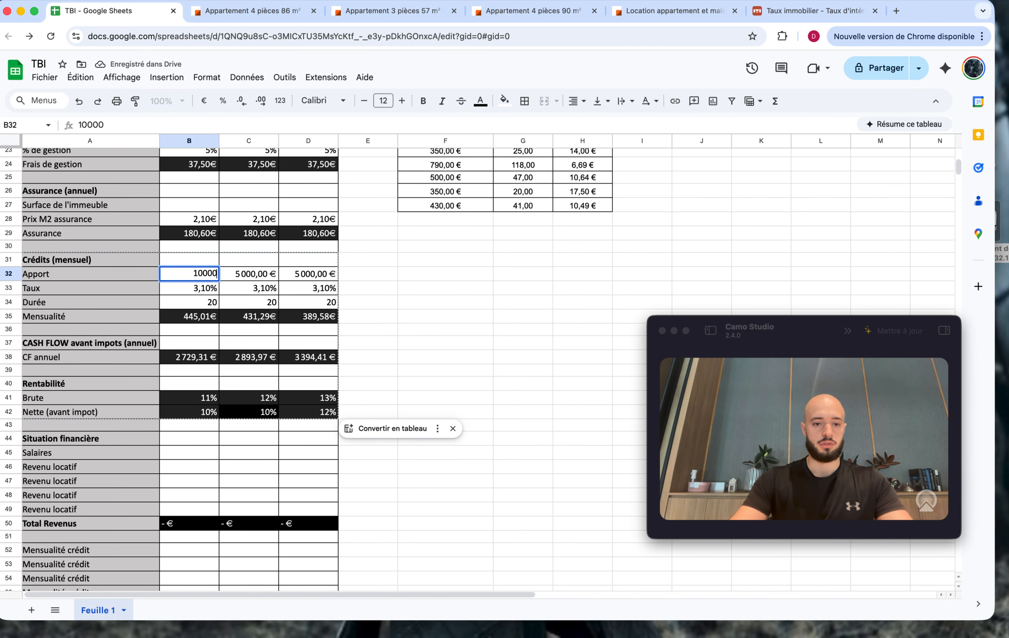
pyautogui.click(404, 260)
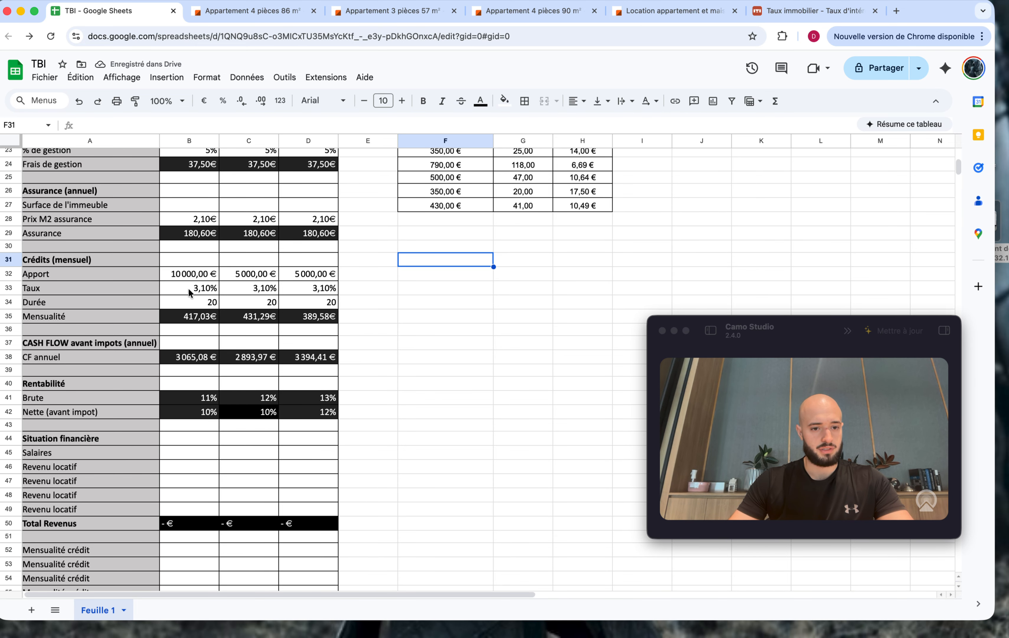
# - Undo the last Apport change in B32 of the full-price scenario
pyautogui.scroll(5, 188, 288)
pyautogui.scroll(2, 188, 288)
pyautogui.scroll(-5, 188, 288)
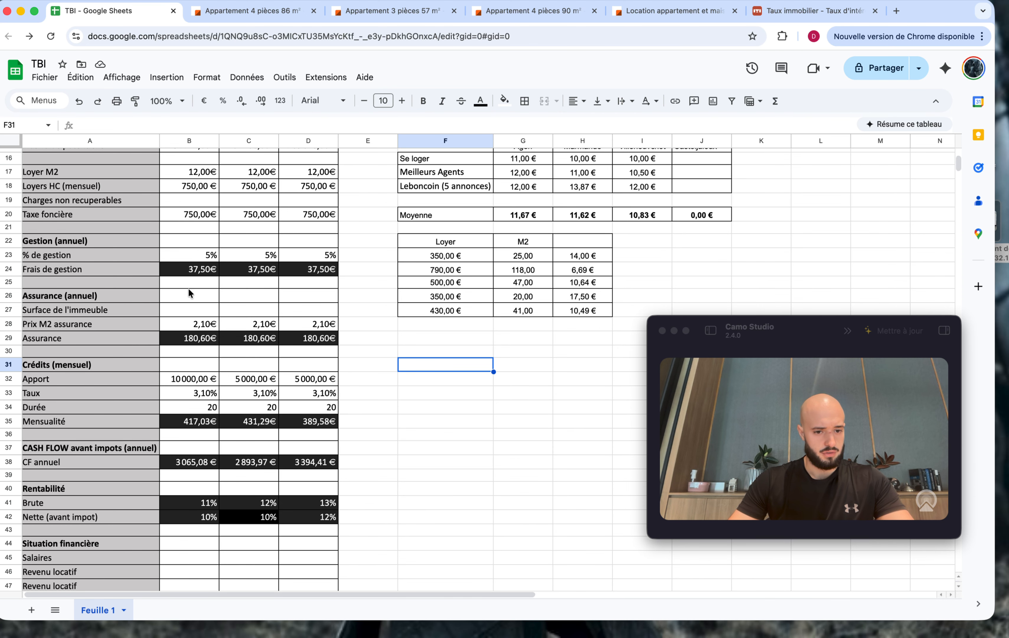
pyautogui.scroll(-2, 189, 288)
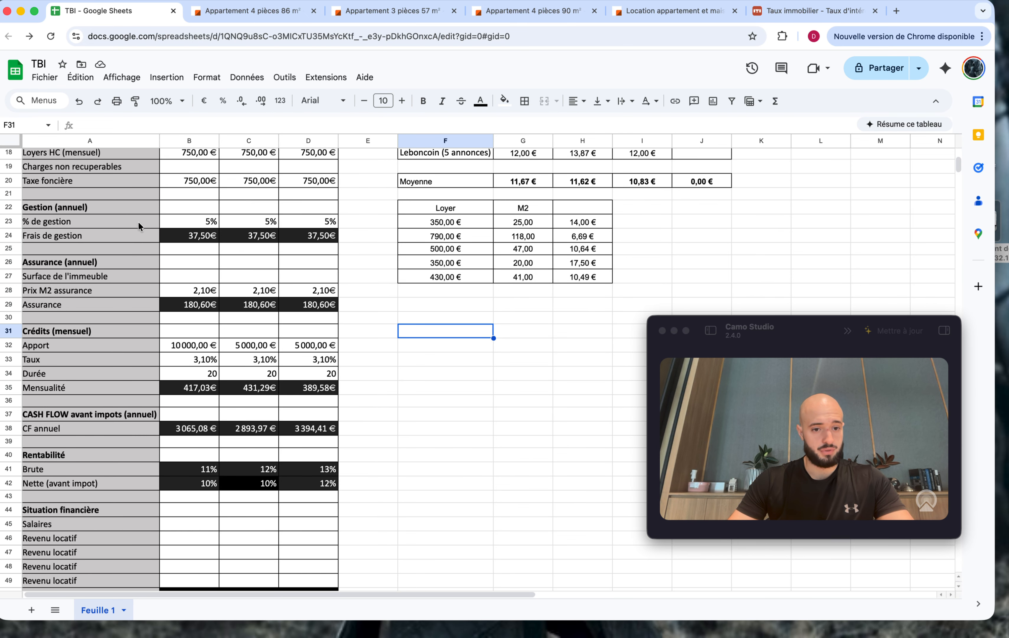
pyautogui.click(78, 101)
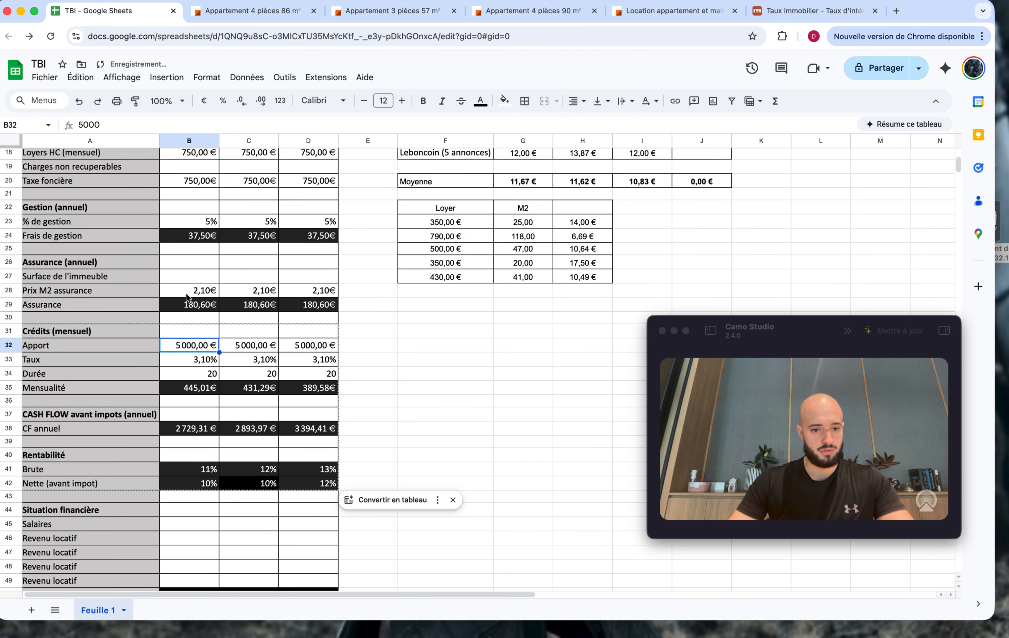
pyautogui.moveTo(423, 367); pyautogui.dragTo(423, 357)
pyautogui.click(385, 321)
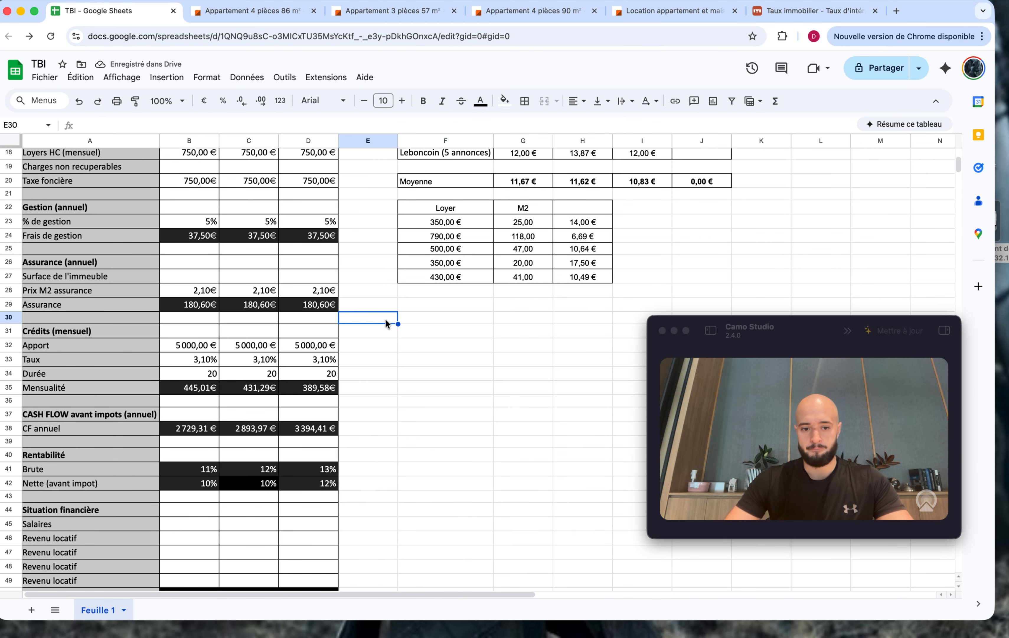
# - Close the 86 m² apartment listing and view the price and surface in the 3-room 57 m² Agen listing
pyautogui.scroll(4, 386, 321)
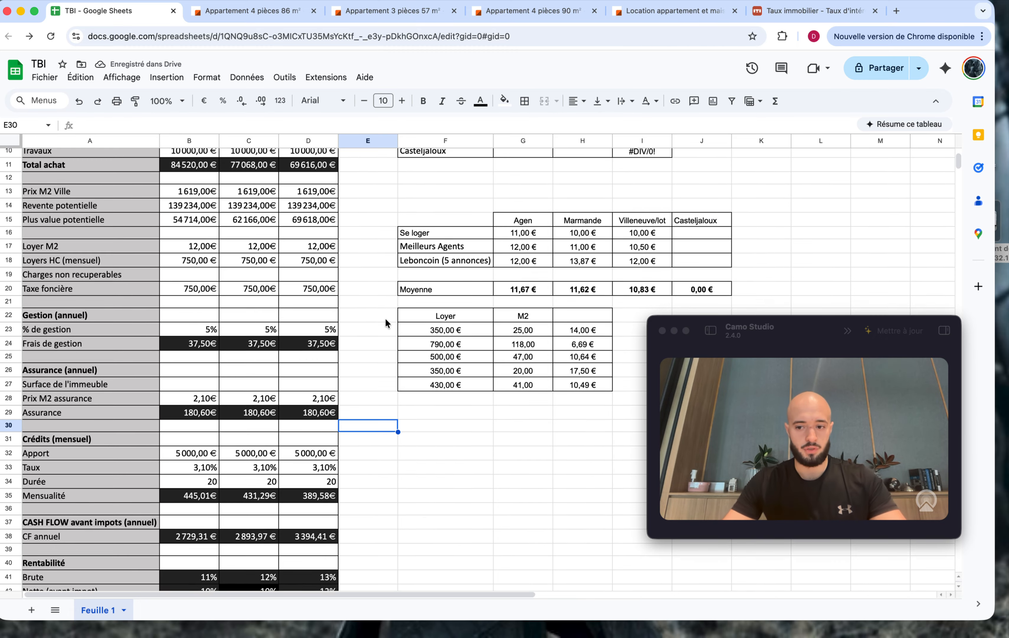
pyautogui.scroll(4, 385, 318)
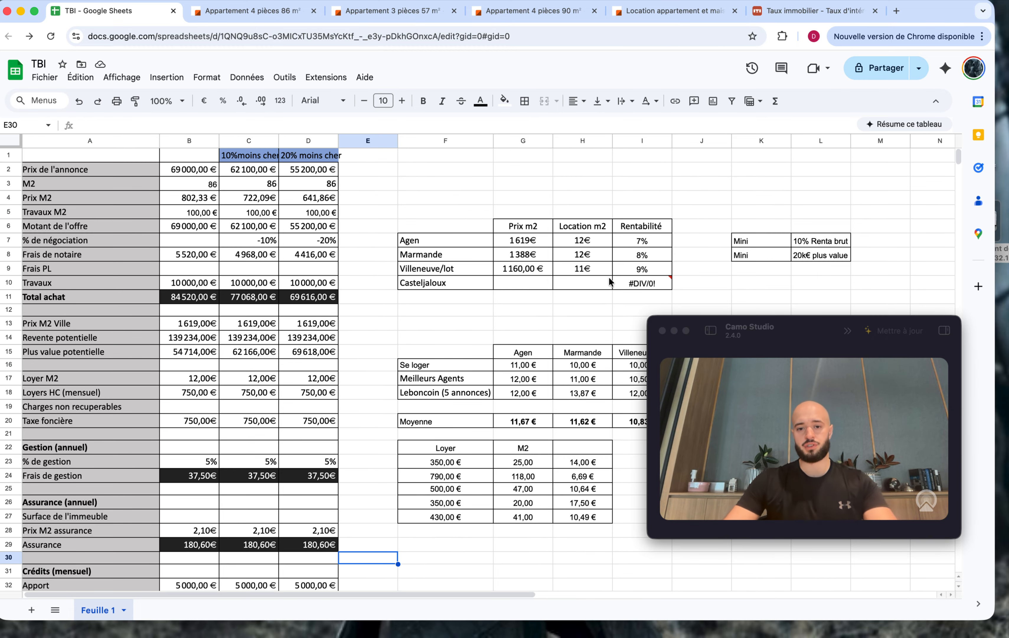
pyautogui.click(261, 11)
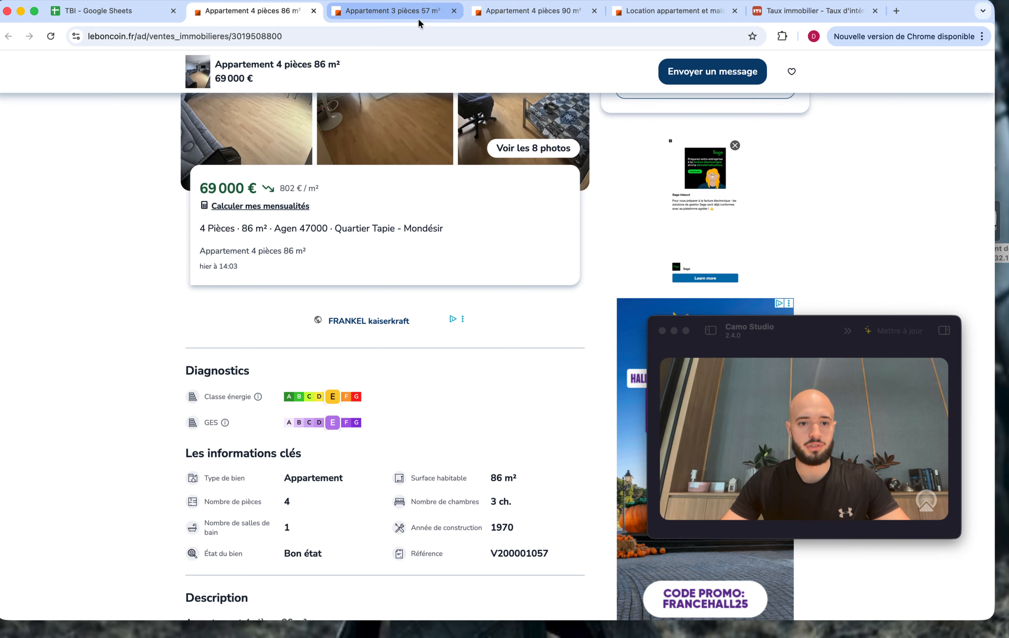
pyautogui.click(313, 11)
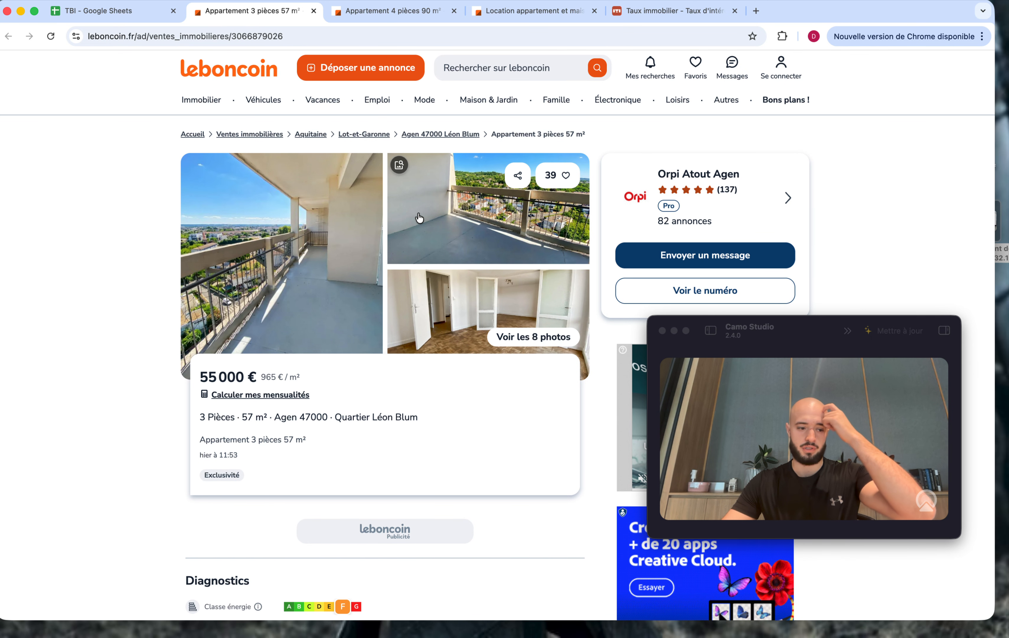
pyautogui.moveTo(817, 339); pyautogui.dragTo(867, 433)
pyautogui.scroll(-2, 314, 284)
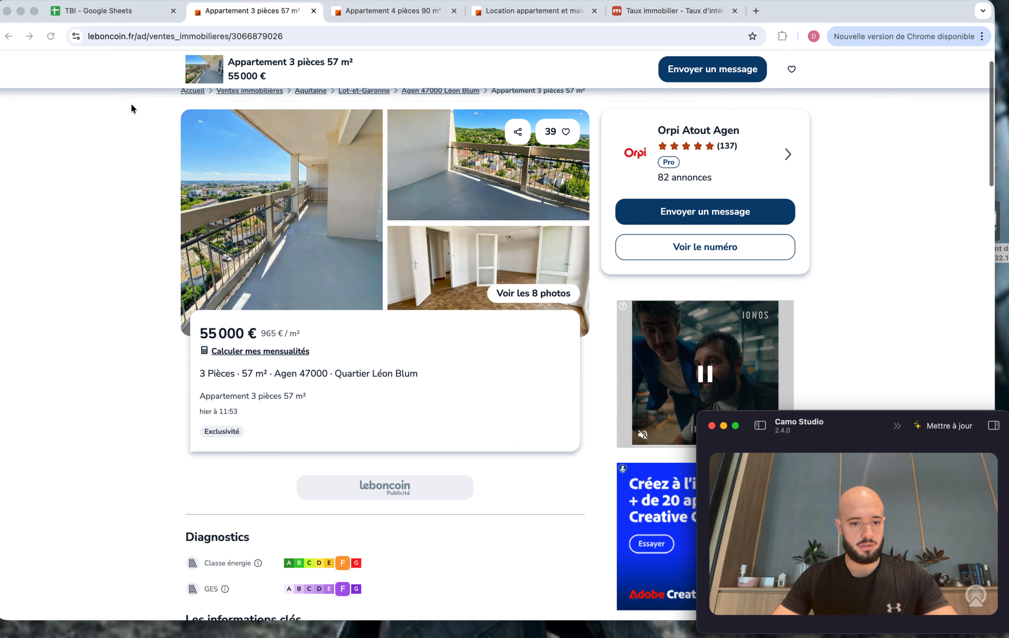
# - Return to the TBI spreadsheet and set the Prix de l'annonce in B2 to 55000 €
pyautogui.click(104, 17)
pyautogui.click(184, 170)
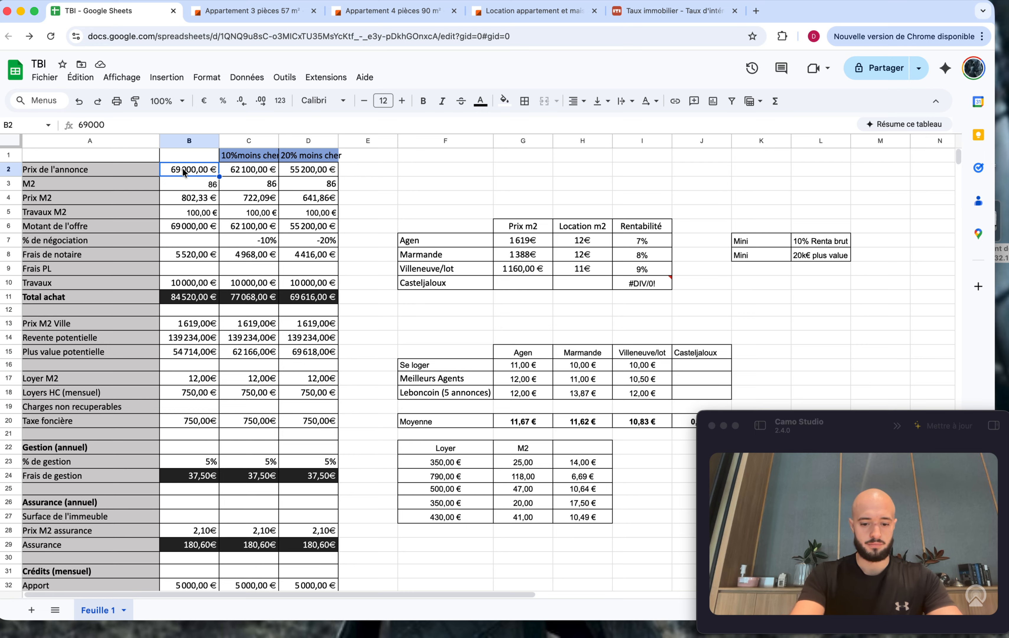
pyautogui.write('55000')
pyautogui.click(469, 175)
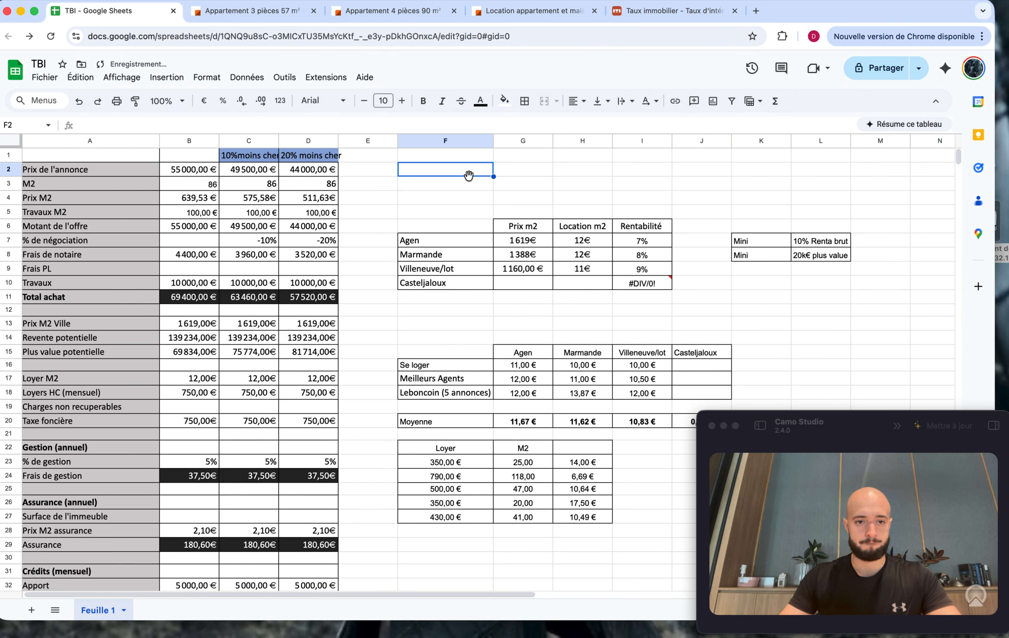
# - Check the surface in the 3-room apartment listing and set M2 in B3 of the TBI spreadsheet to 57
pyautogui.click(237, 18)
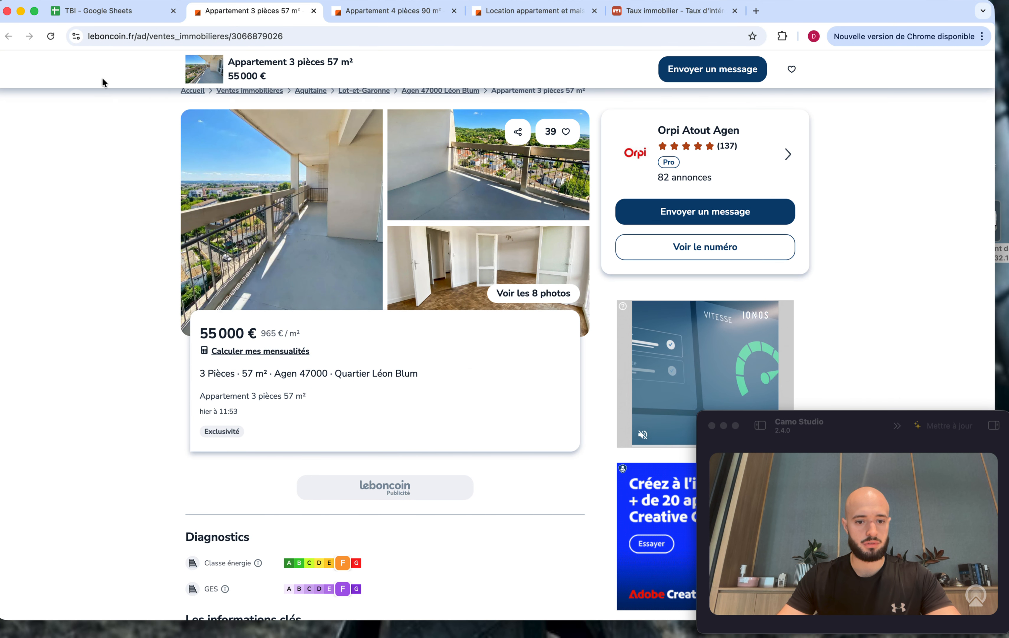
pyautogui.click(103, 12)
pyautogui.click(199, 188)
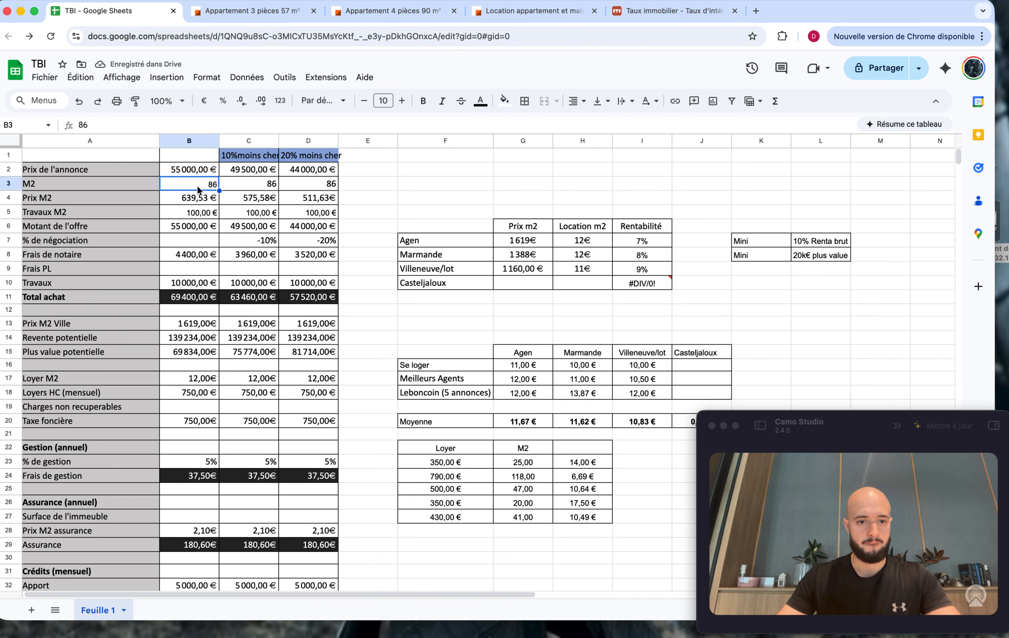
pyautogui.write('57')
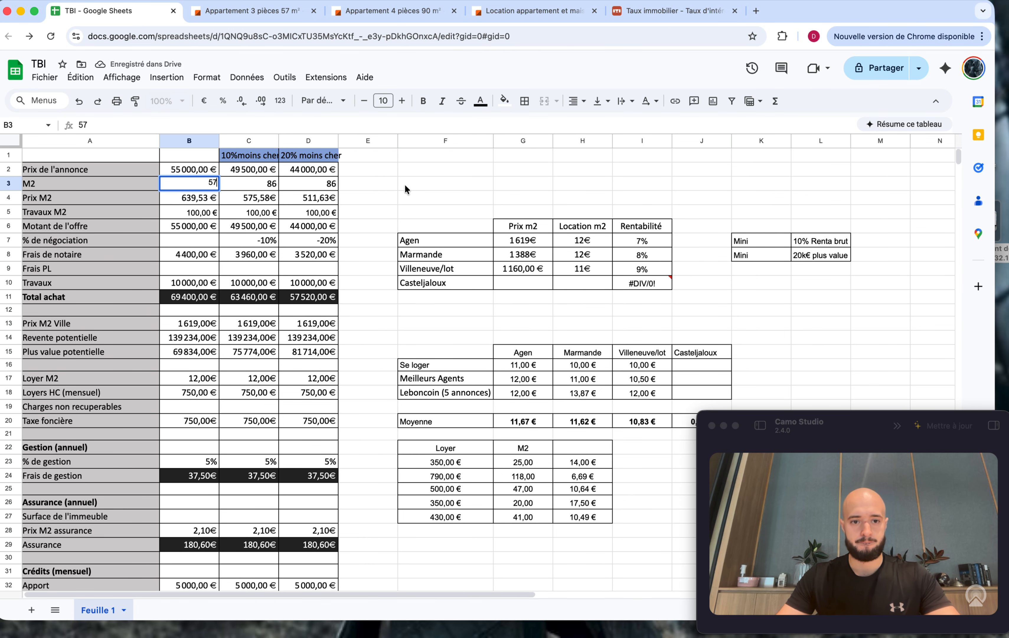
pyautogui.click(405, 189)
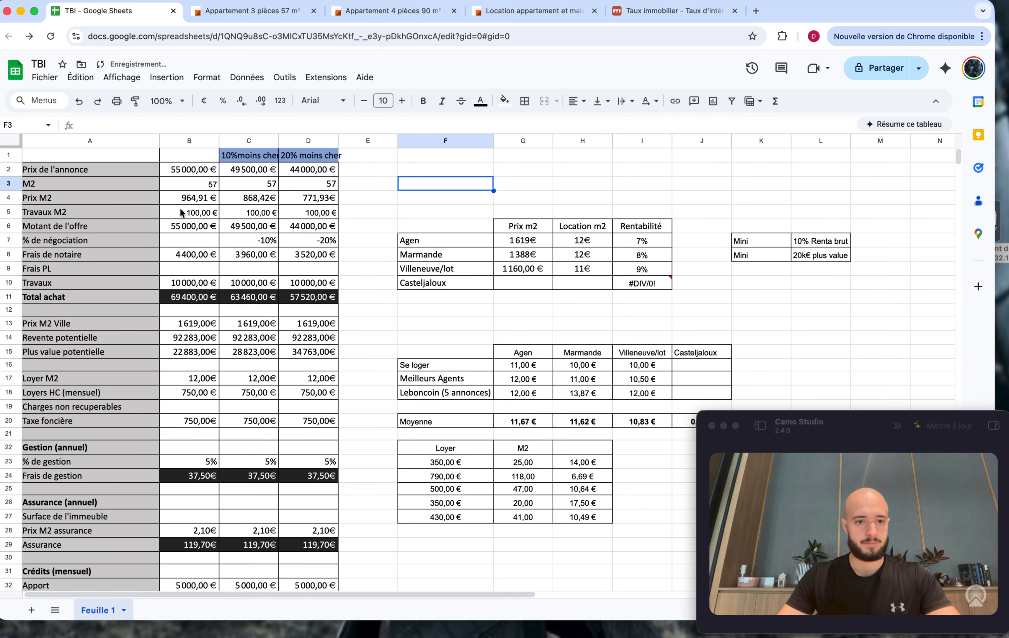
# - Set the Travaux amount of the full-price scenario in B10 to 6000 €
pyautogui.click(192, 283)
pyautogui.write('6 ')
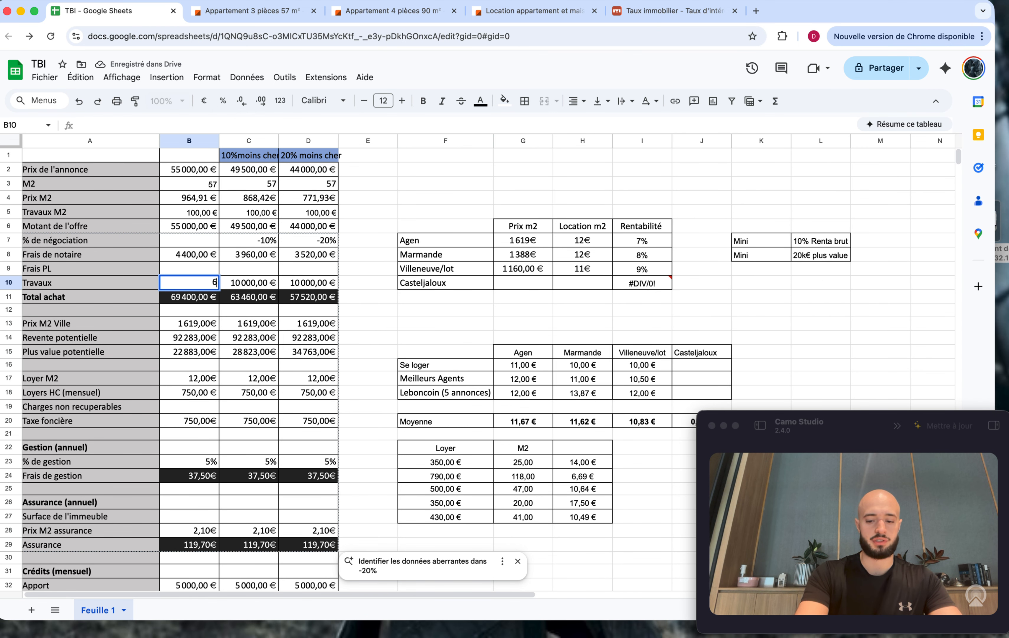
pyautogui.write('000')
pyautogui.click(425, 202)
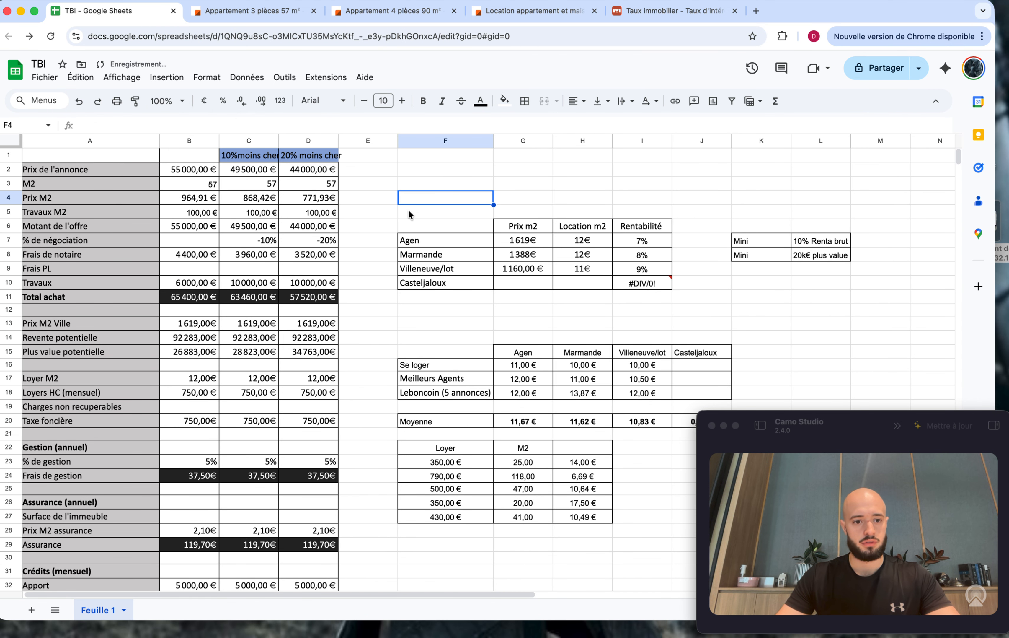
# - Examine the potential capital gain, annual cash flow and gross and net profitability of the 57 m² apartment's three price scenarios
pyautogui.scroll(-1, 218, 331)
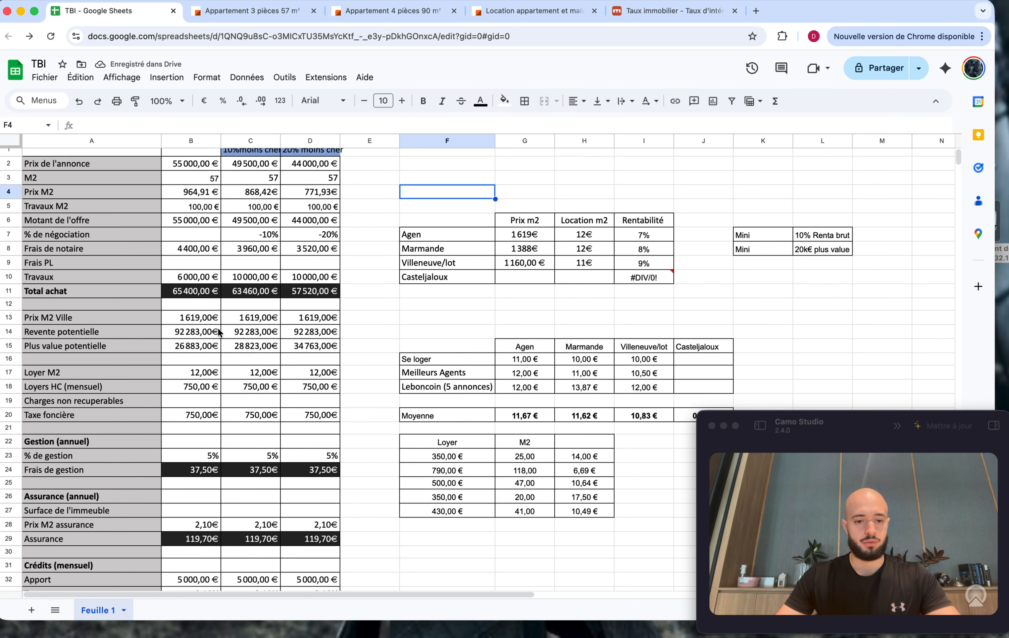
pyautogui.click(187, 348)
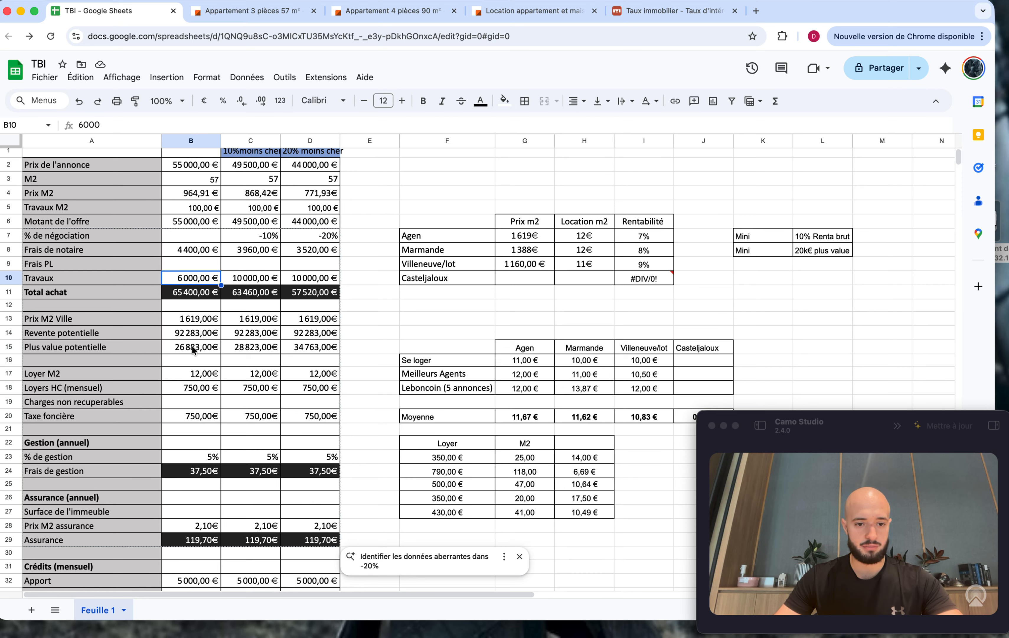
pyautogui.click(366, 275)
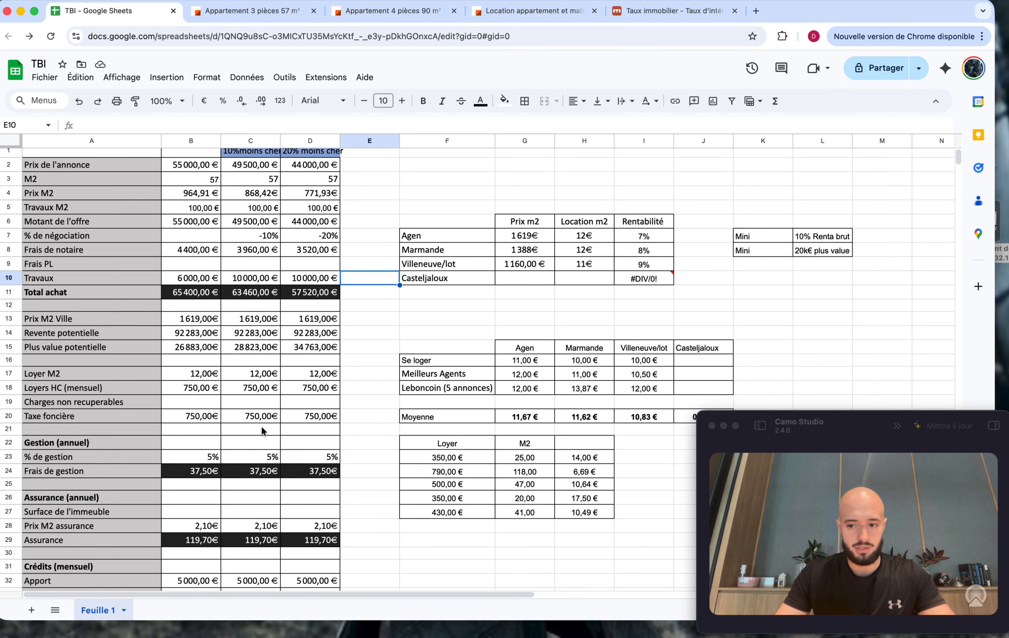
pyautogui.scroll(-5, 214, 416)
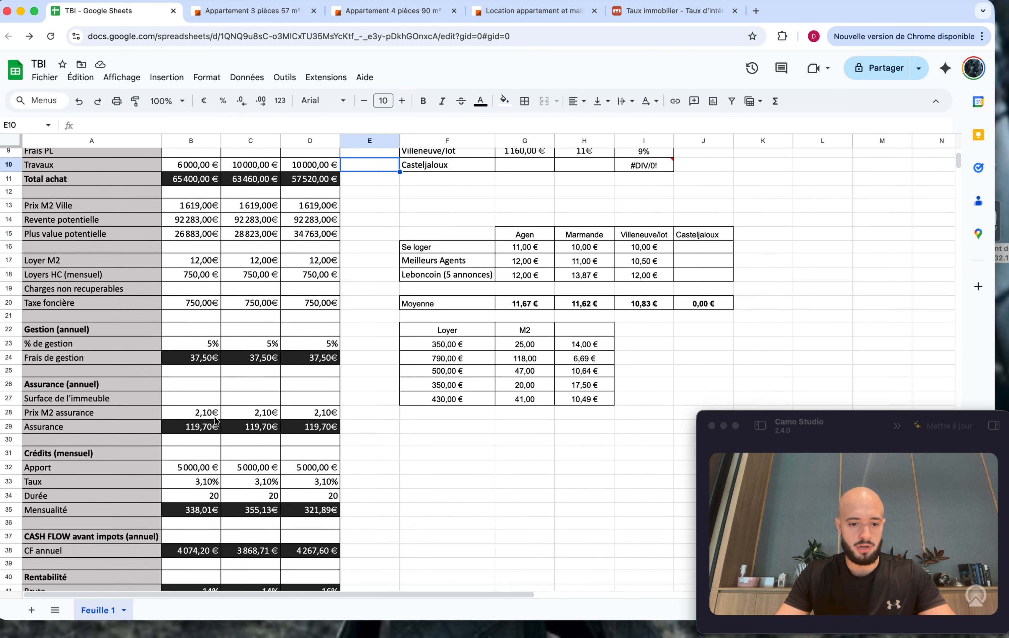
pyautogui.scroll(-2, 346, 465)
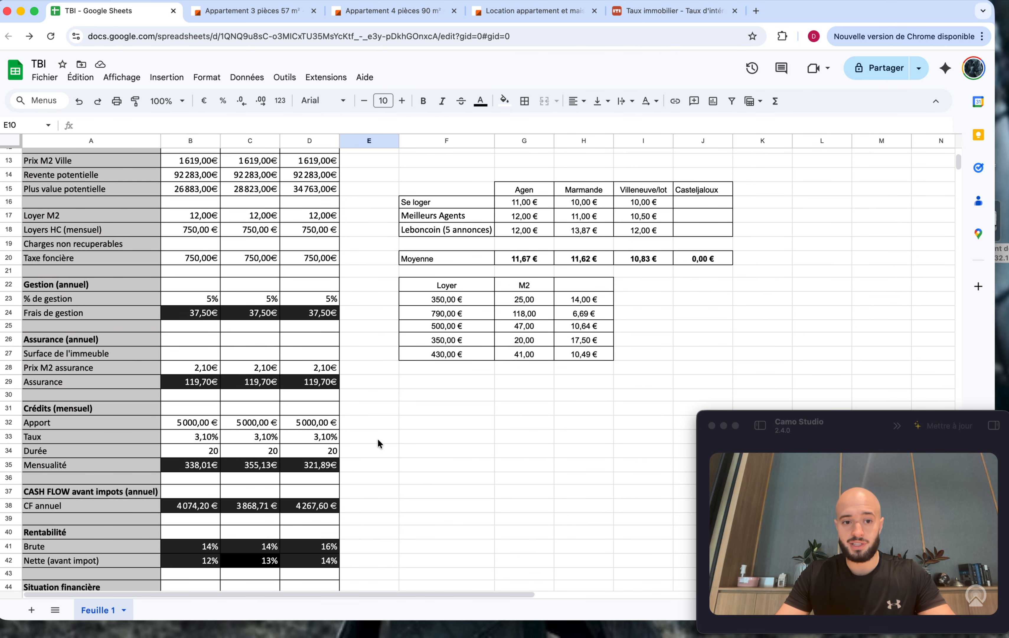
pyautogui.scroll(4, 378, 438)
pyautogui.scroll(3, 378, 438)
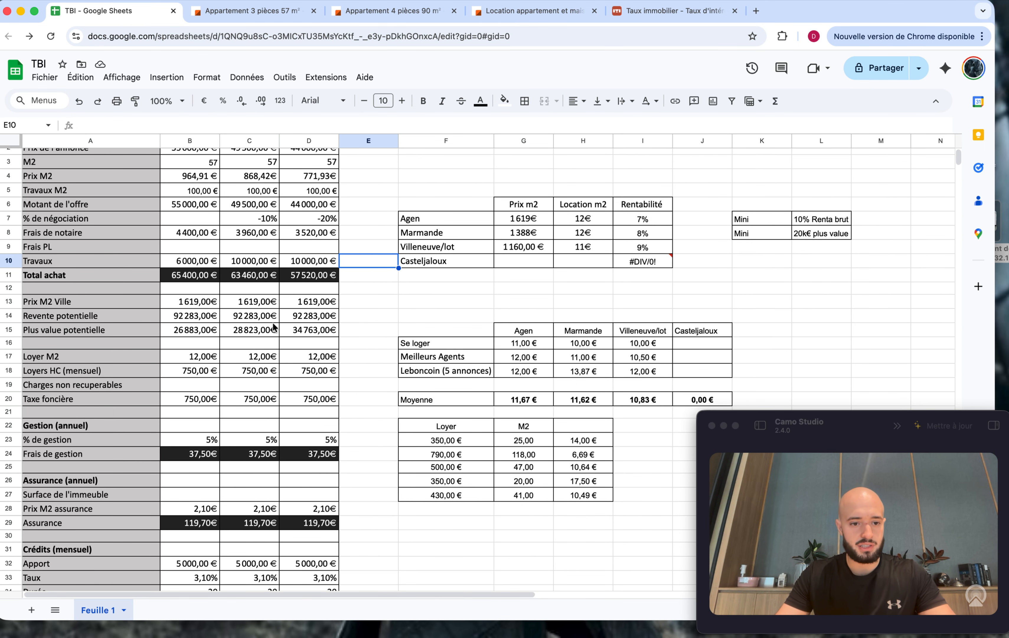
pyautogui.scroll(-2, 273, 323)
pyautogui.scroll(4, 297, 322)
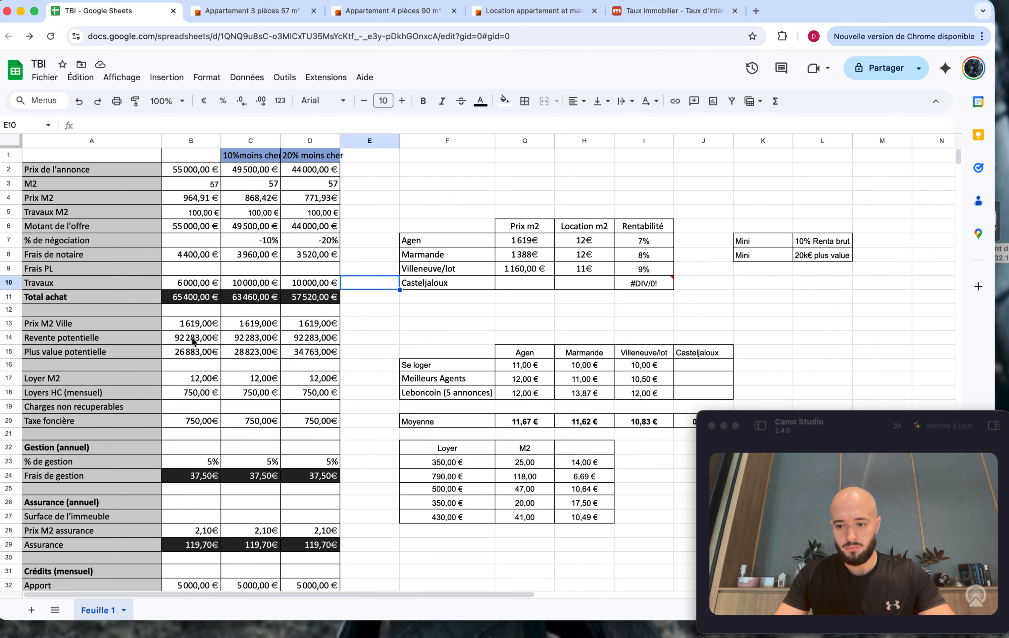
# - Review the 57 m² apartment's rent and loan rows, including the Apport in B32 and the monthly payment
pyautogui.scroll(-3, 192, 337)
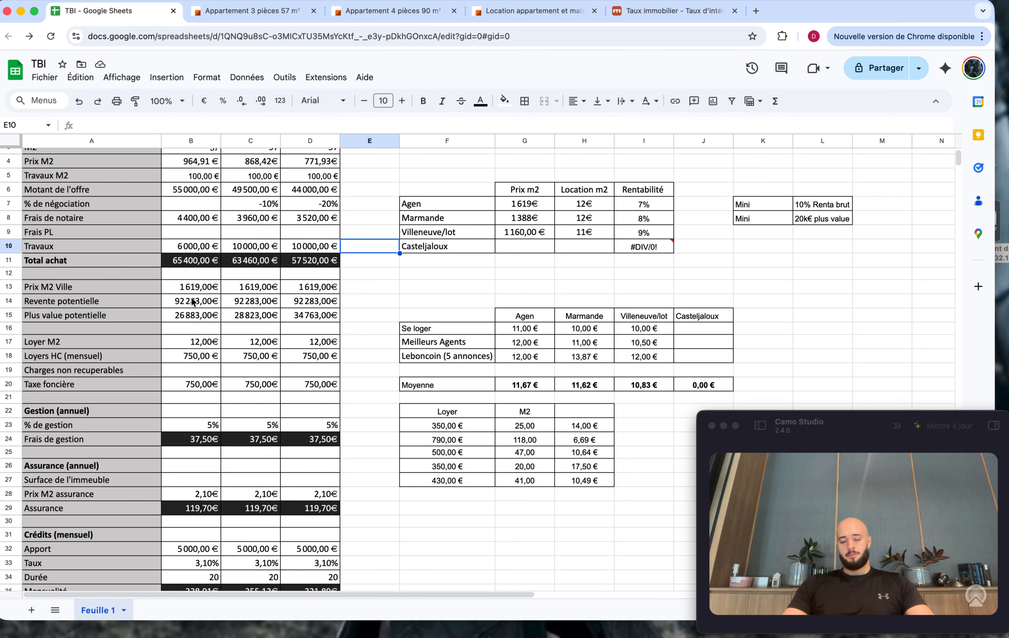
pyautogui.click(394, 289)
pyautogui.scroll(-2, 337, 322)
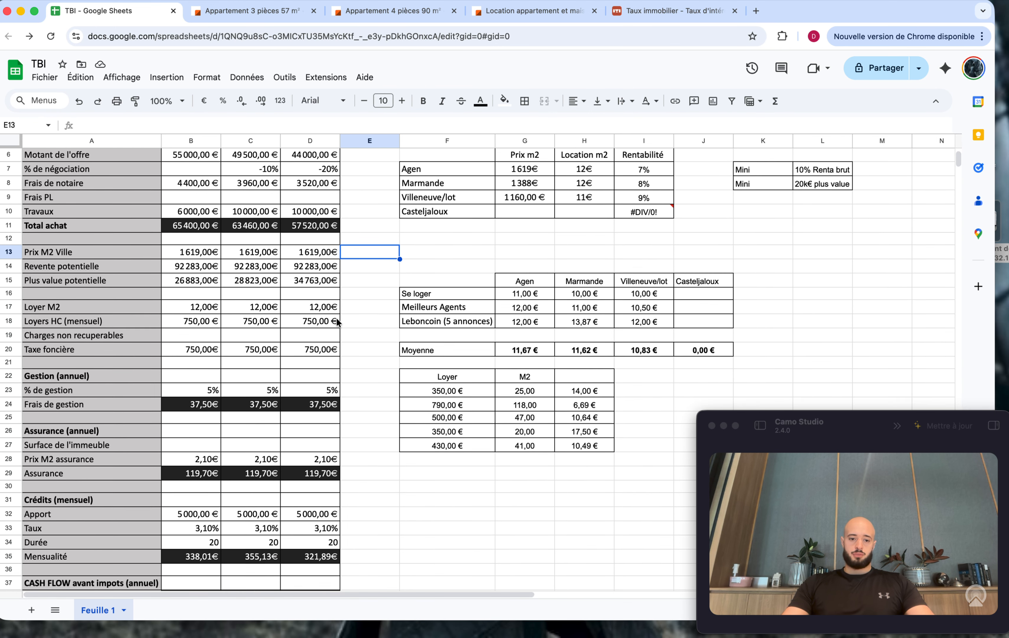
pyautogui.scroll(-3, 230, 434)
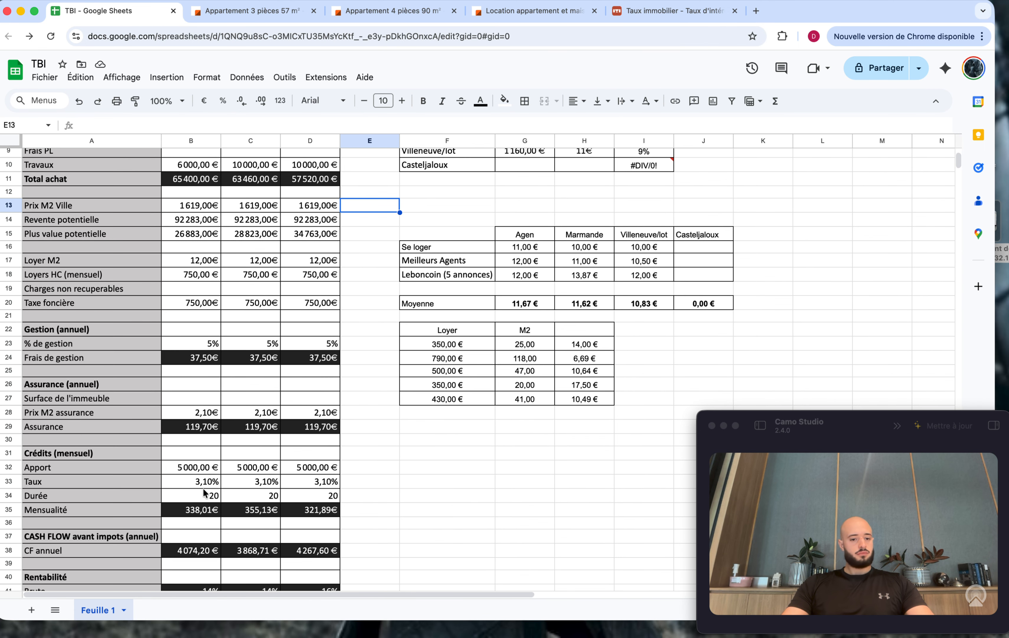
pyautogui.click(185, 468)
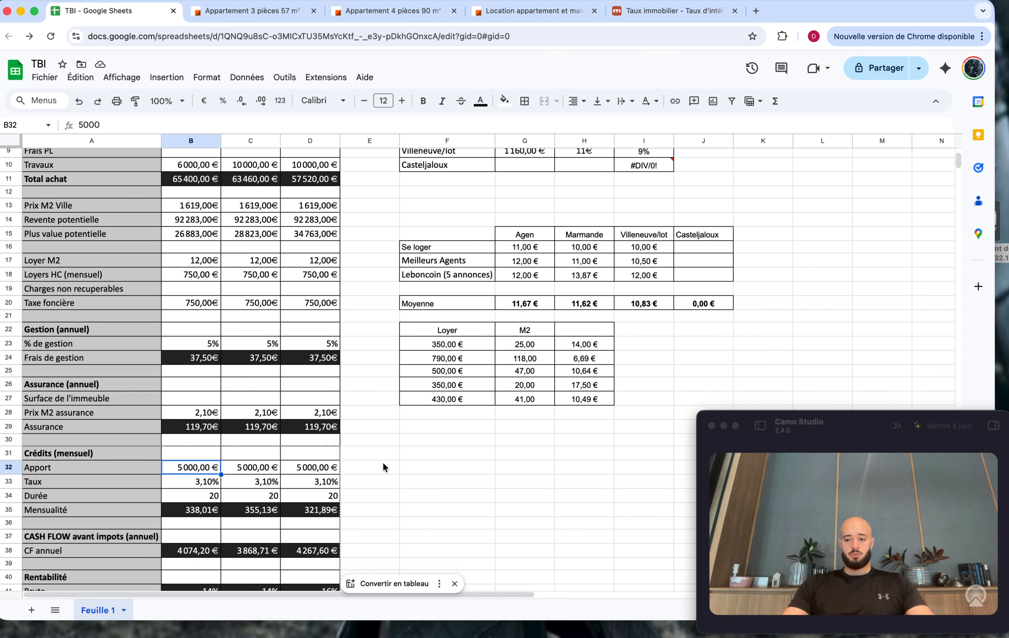
pyautogui.click(384, 466)
pyautogui.scroll(3, 384, 466)
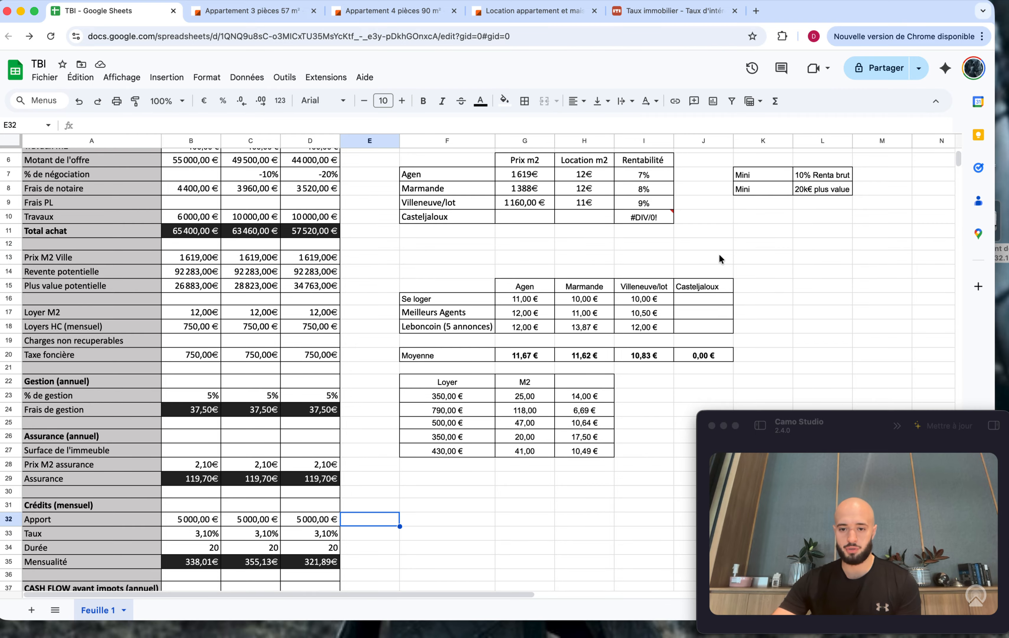
pyautogui.click(782, 255)
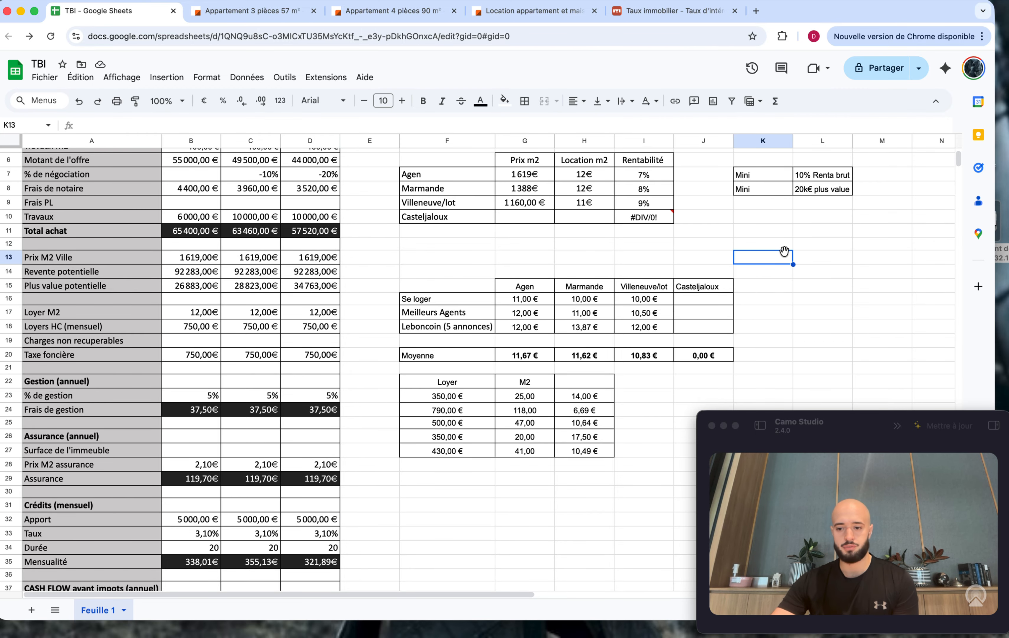
pyautogui.scroll(3, 783, 252)
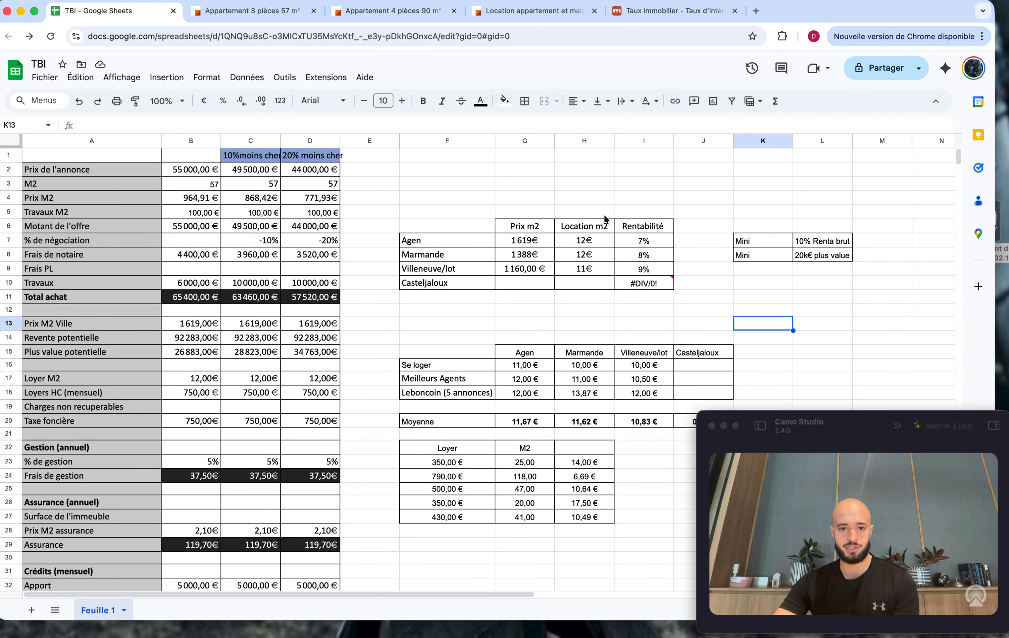
pyautogui.click(561, 206)
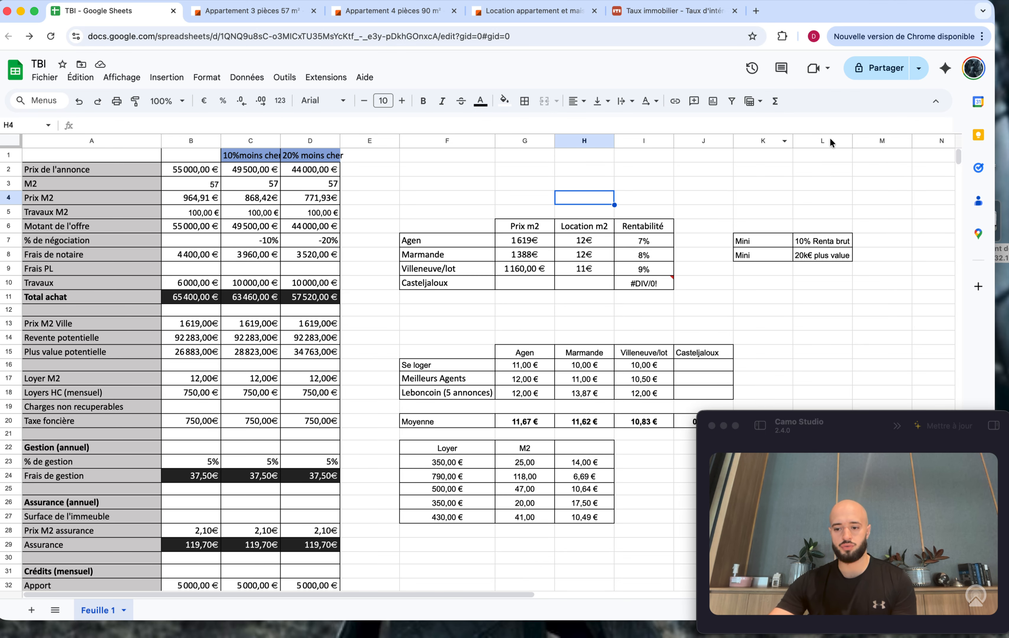
pyautogui.click(525, 183)
pyautogui.click(459, 186)
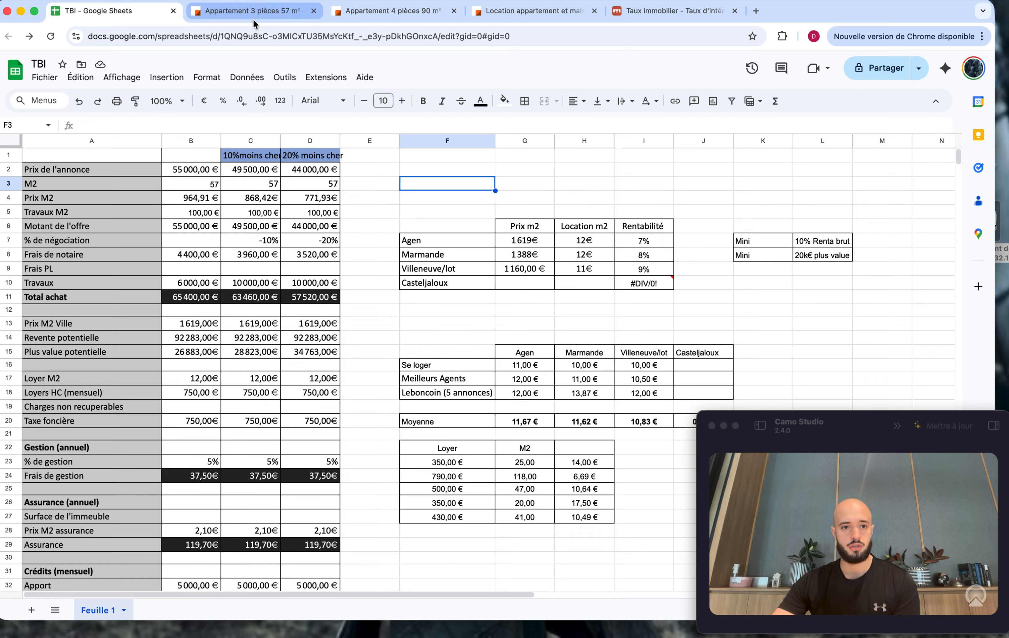
pyautogui.click(565, 166)
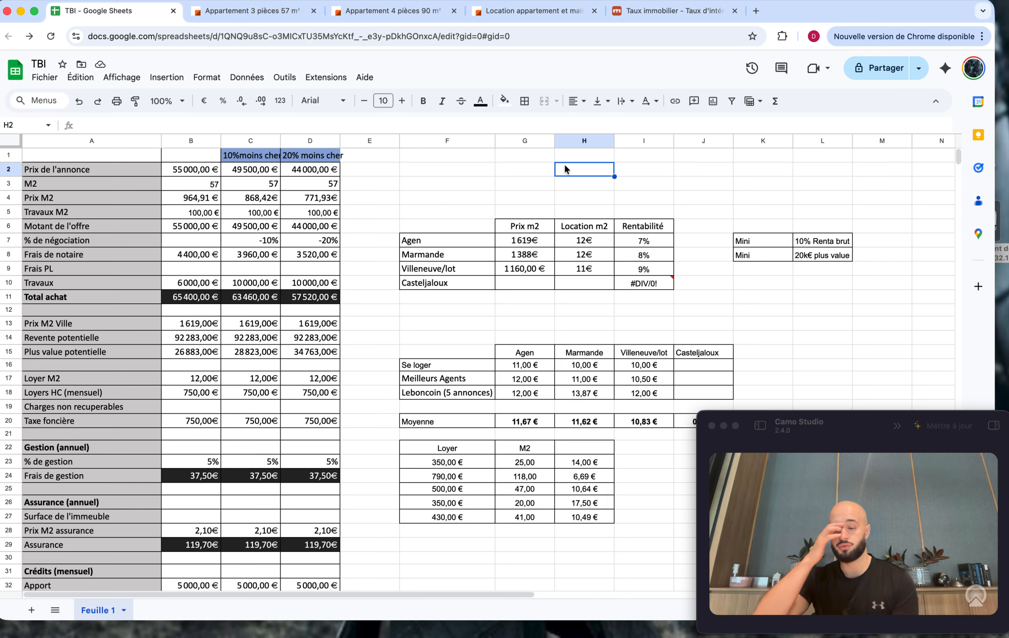
pyautogui.click(512, 175)
pyautogui.click(451, 169)
pyautogui.click(455, 200)
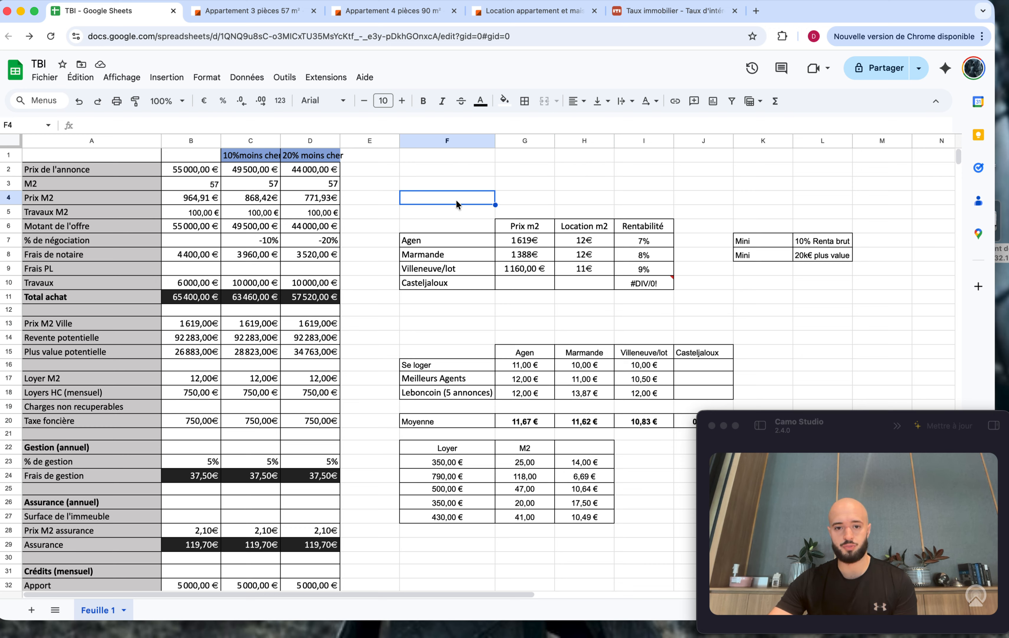
pyautogui.click(542, 195)
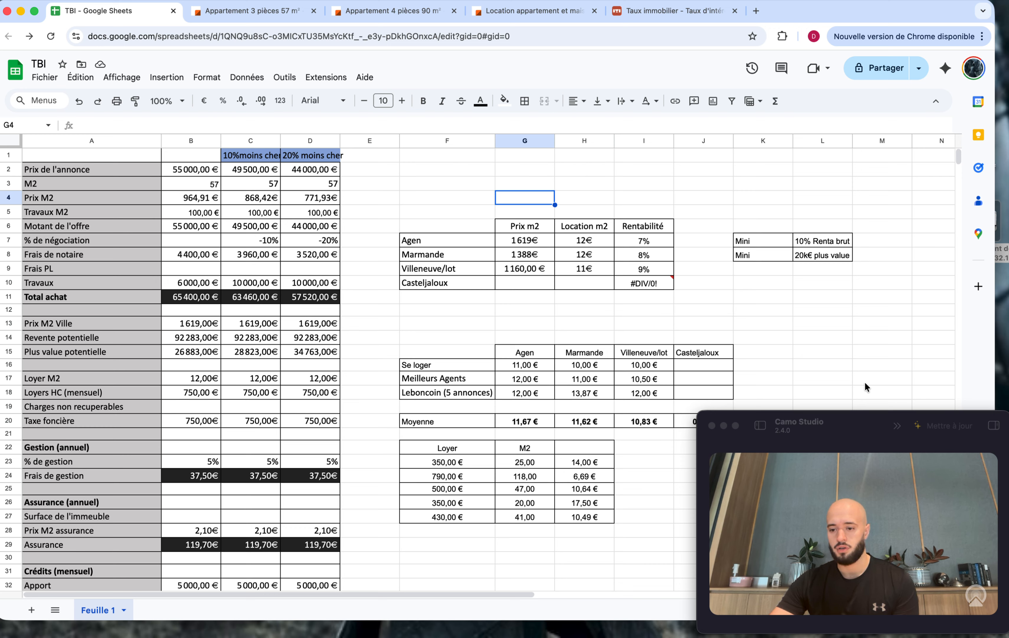